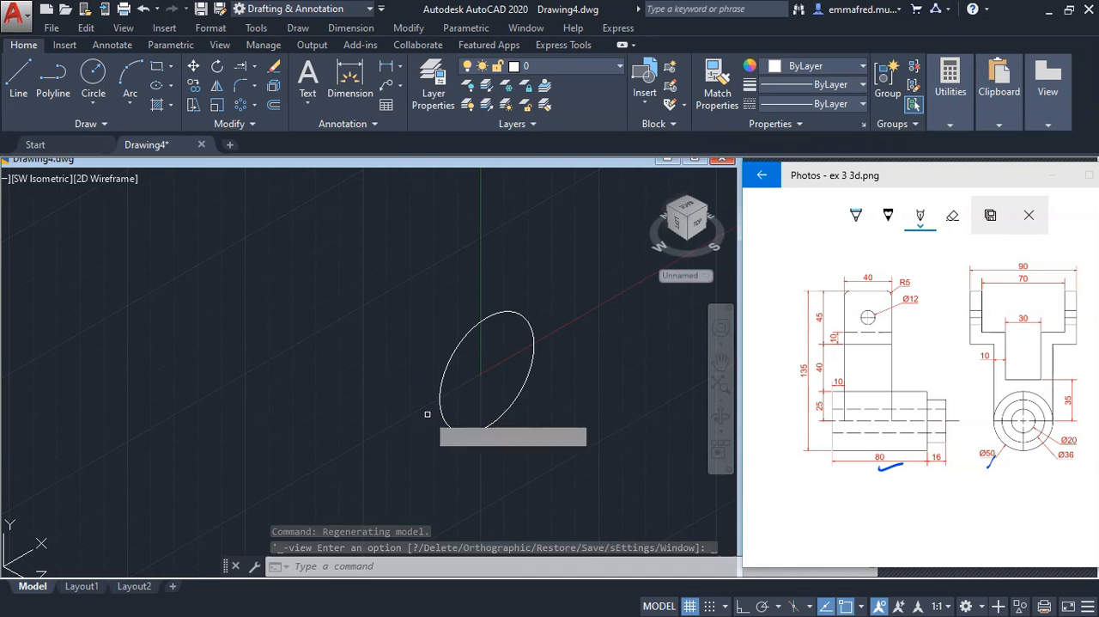
Extrude the 50 mm diameter circle into a solid cylinder 80 mm long
click(449, 366)
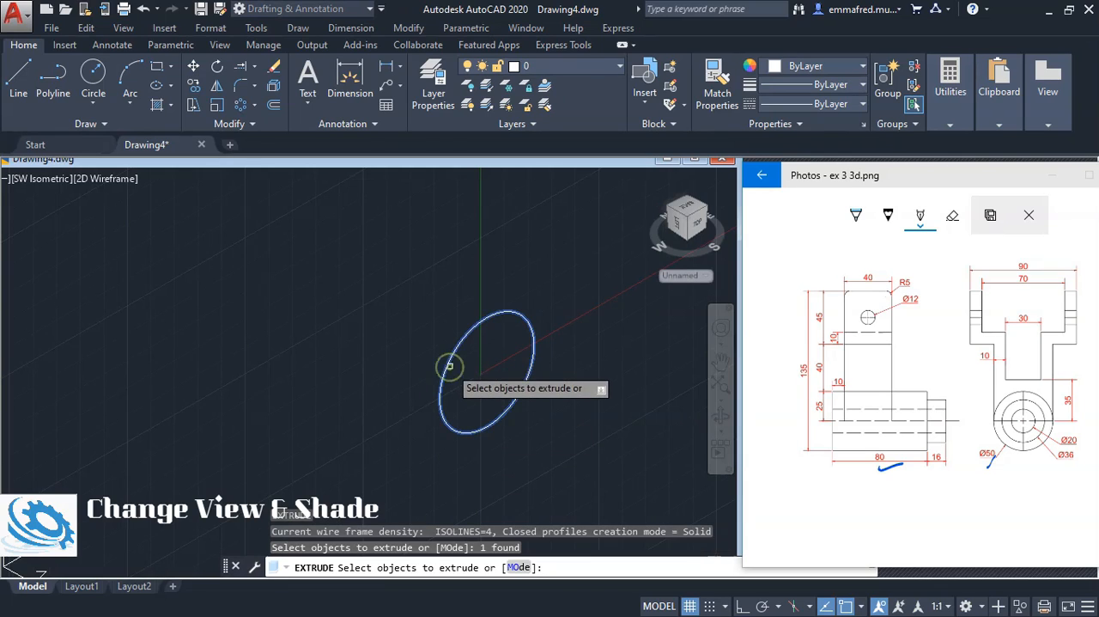
key(Return)
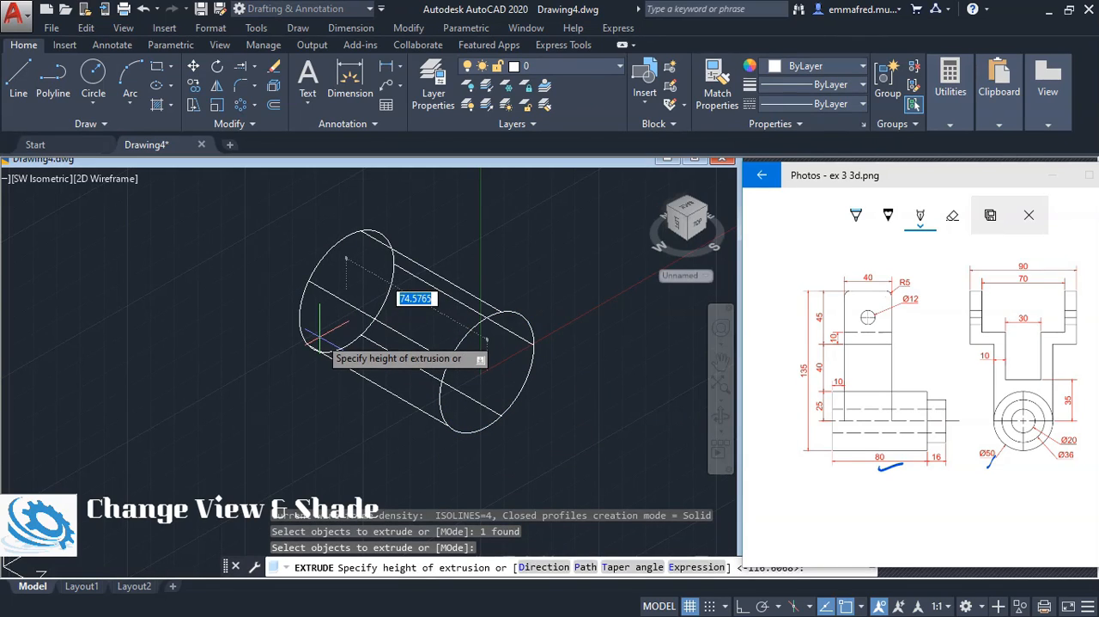
key(Return)
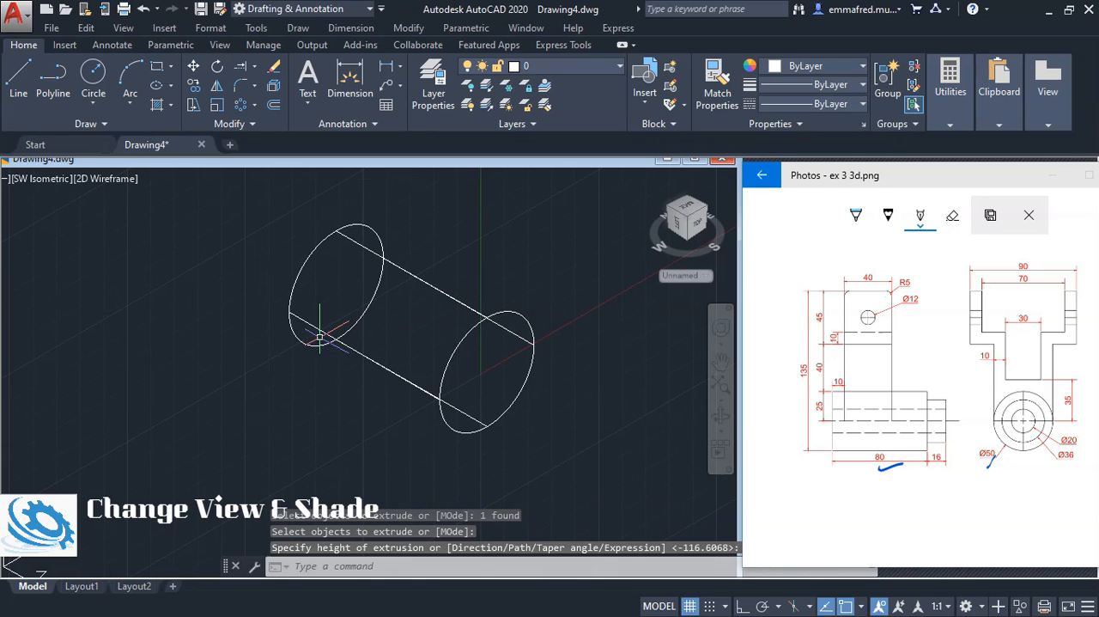
Set the viewport's visual style to Shades of Gray
click(103, 179)
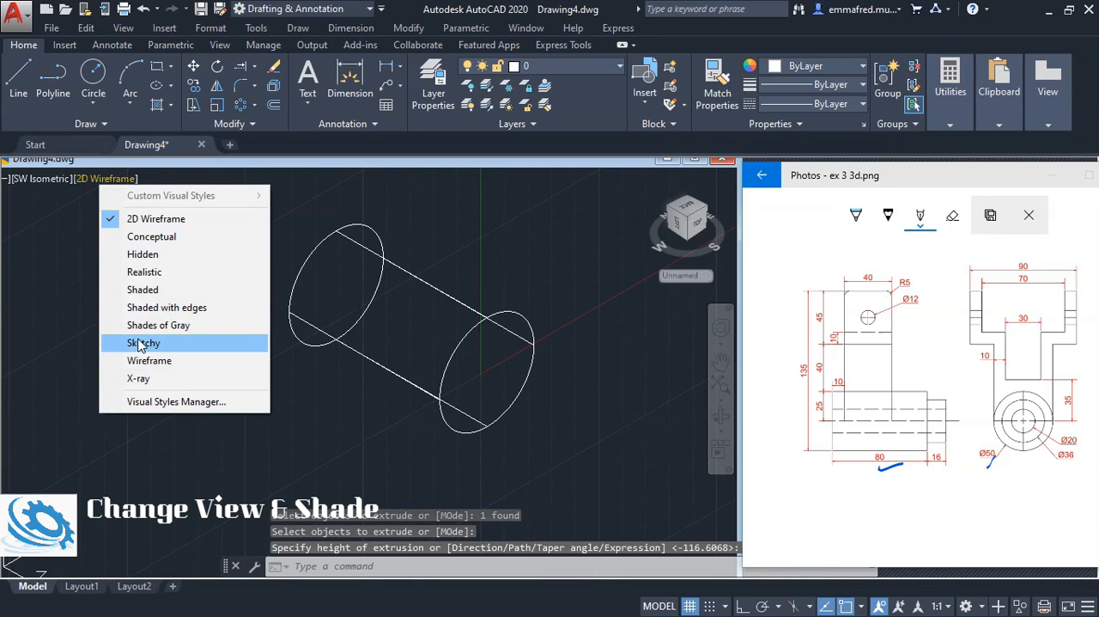
click(160, 324)
scroll(313, 450, down, 3)
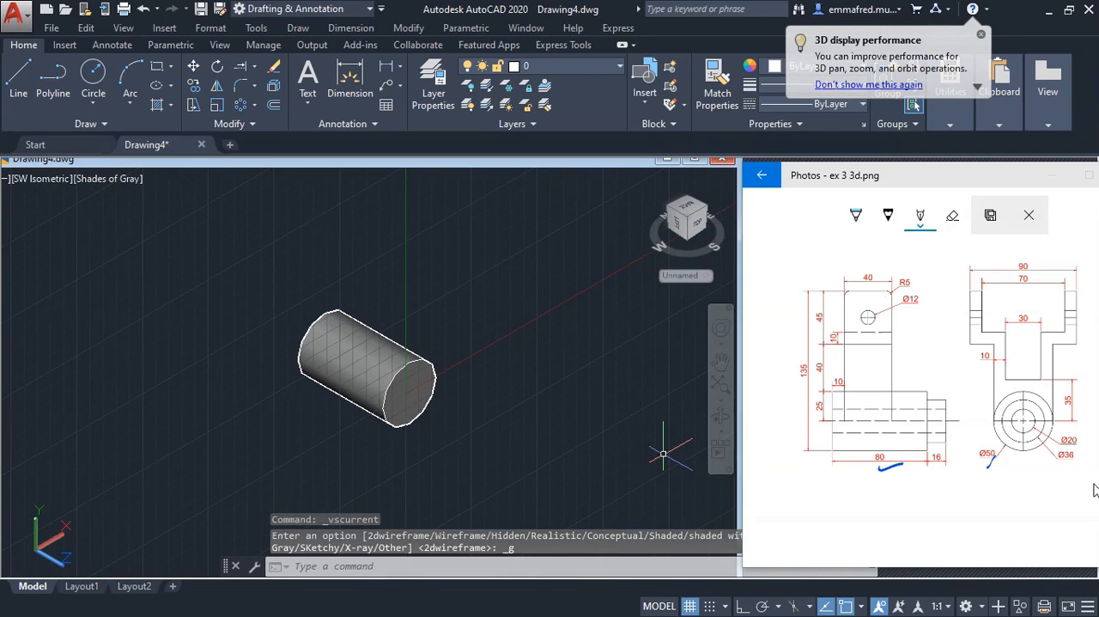
Mark the Ø36 and 16 dimensions on the reference drawing and draw a 36 mm diameter circle centred on the cylinder's front face
drag(1075, 455, 1088, 448)
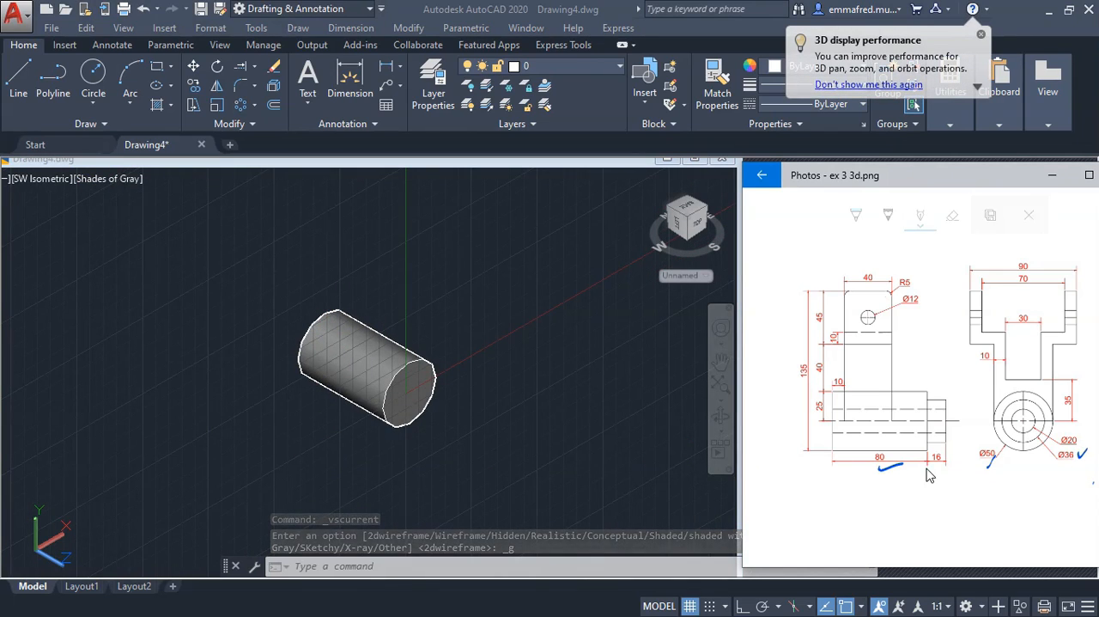
drag(929, 468, 950, 467)
click(541, 378)
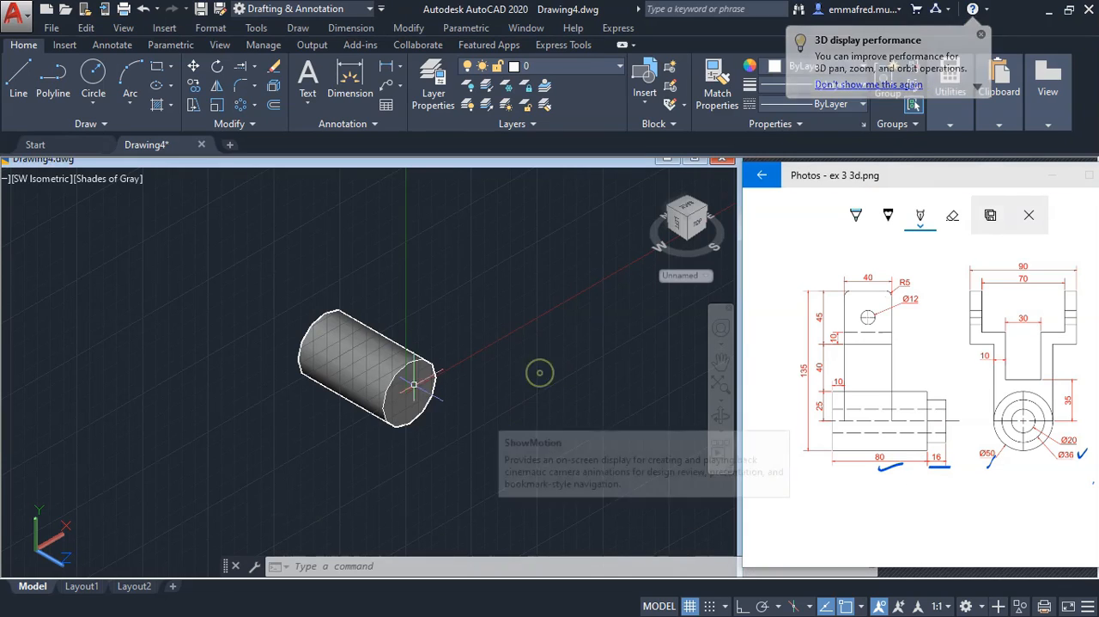
text(c)
key(Return)
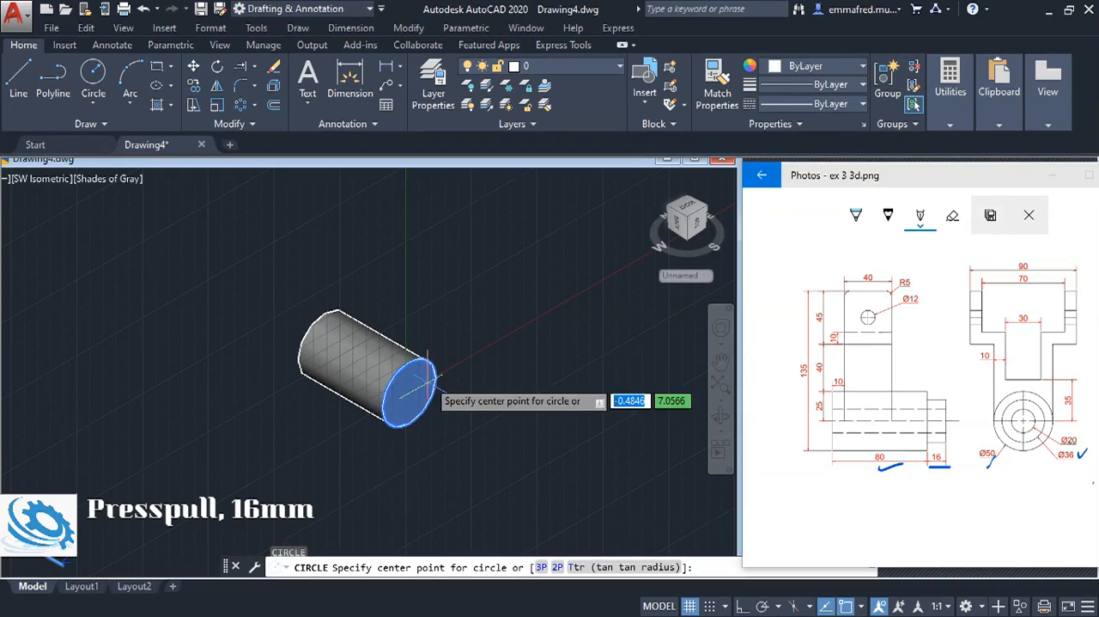
click(411, 392)
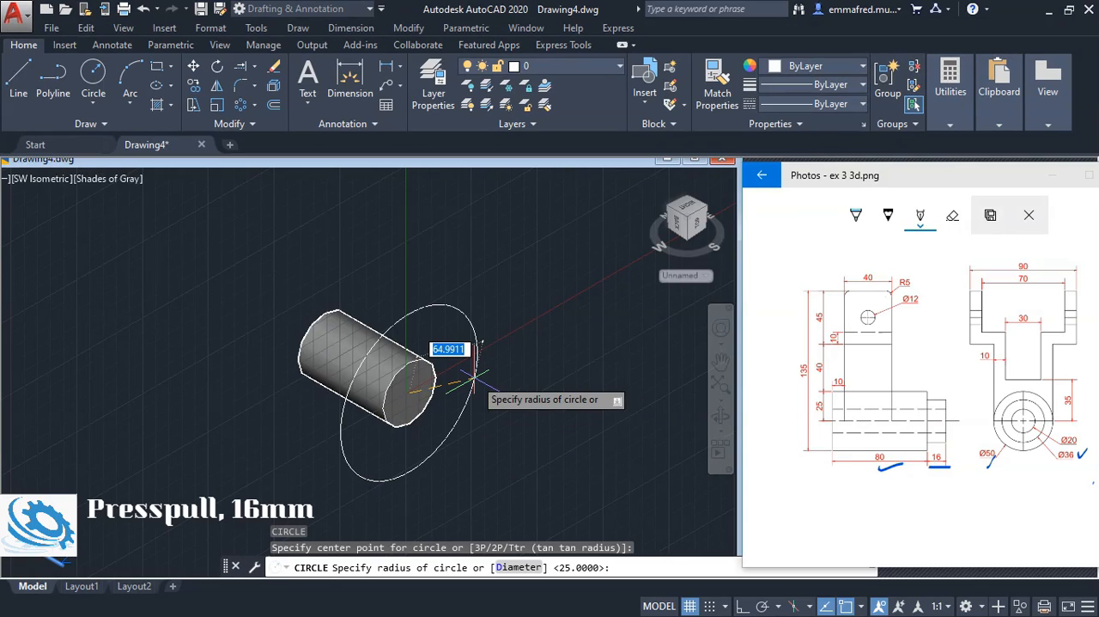
text(d)
key(Return)
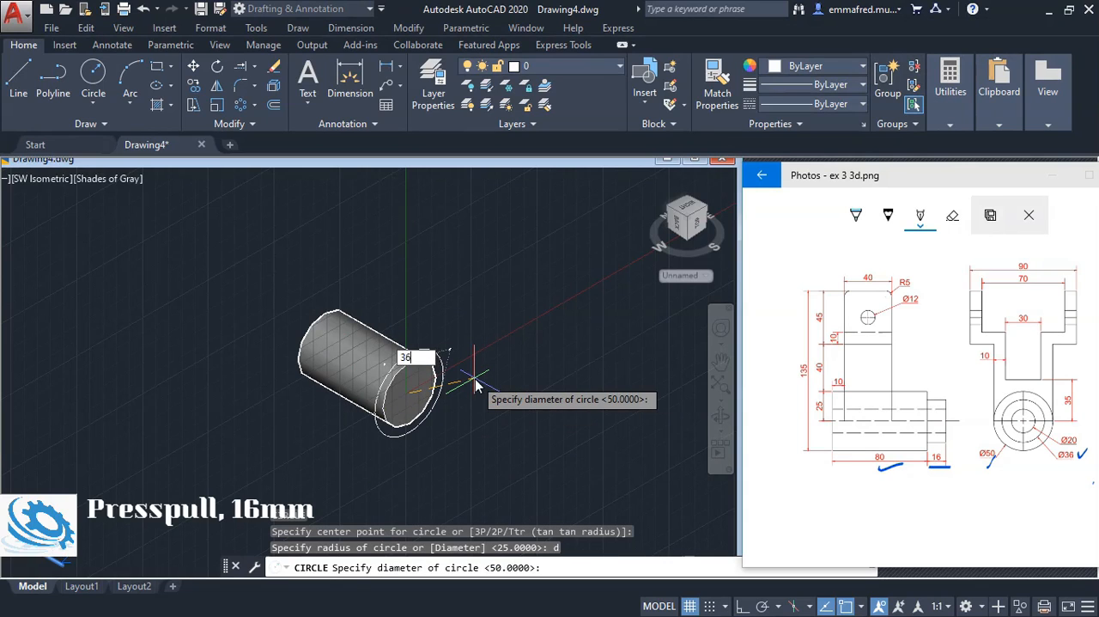
key(Return)
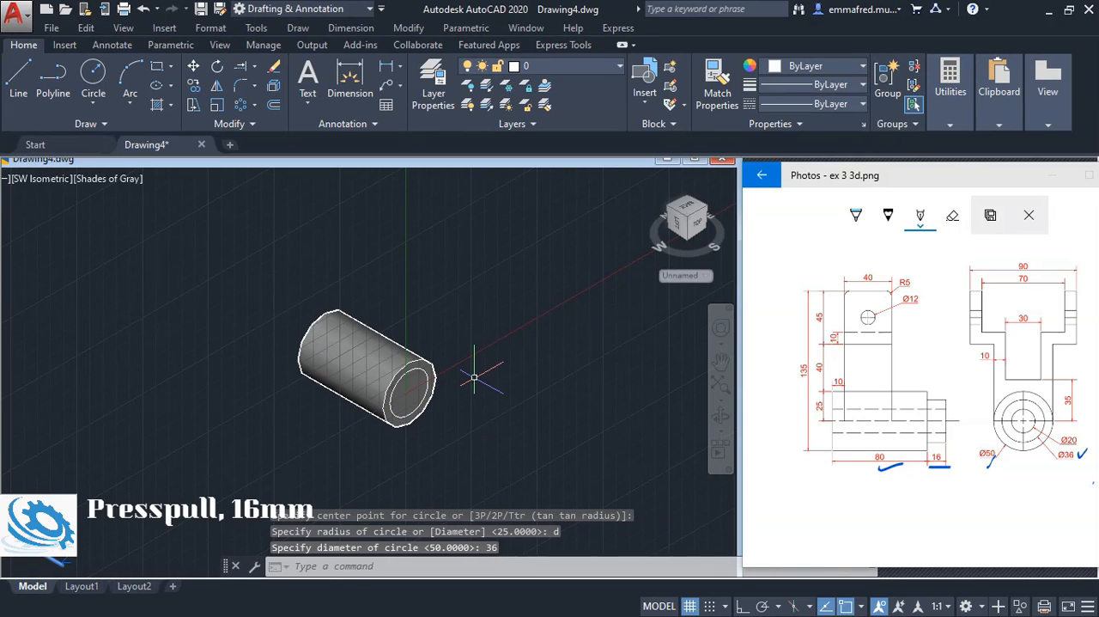
Presspull the 36 mm circle outward by 16 mm and mark the Ø20 dimension on the reference drawing
text(PRE)
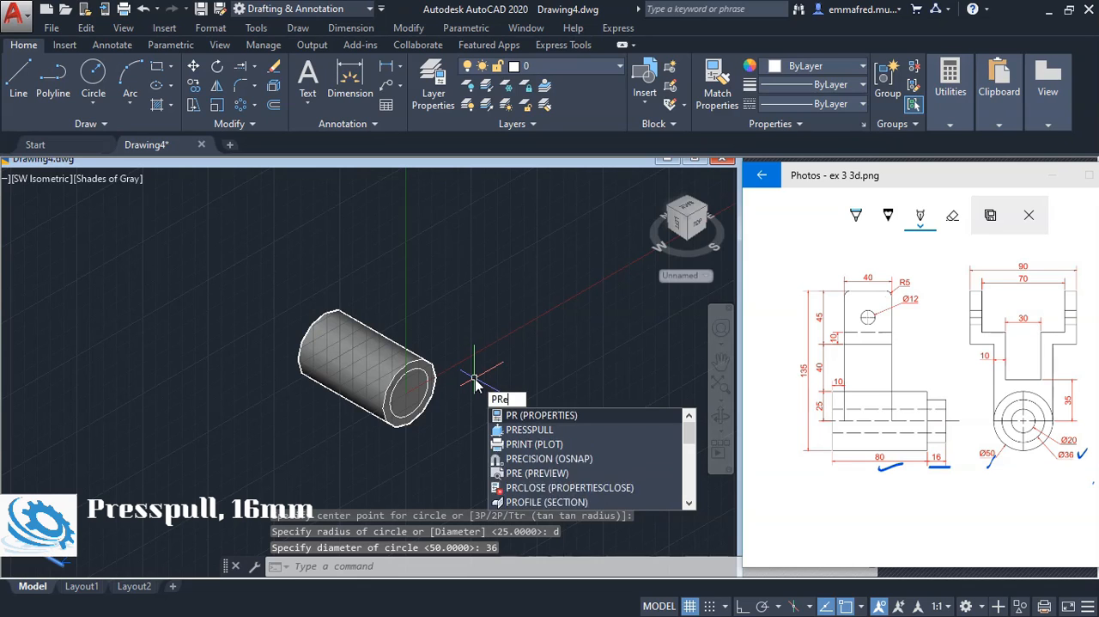
text(ss)
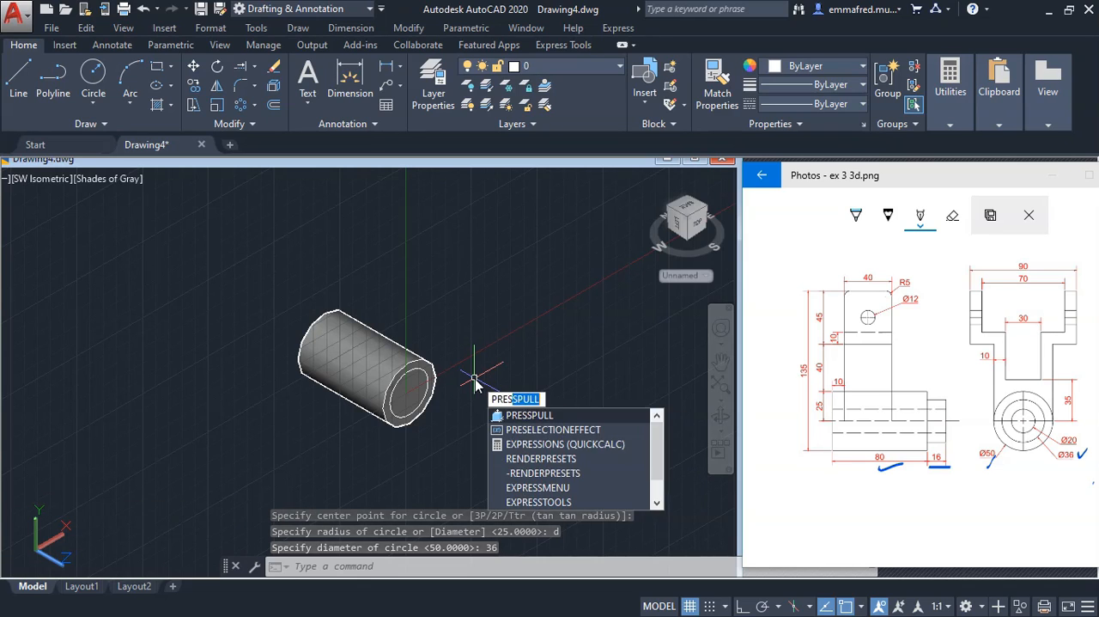
key(Return)
click(408, 392)
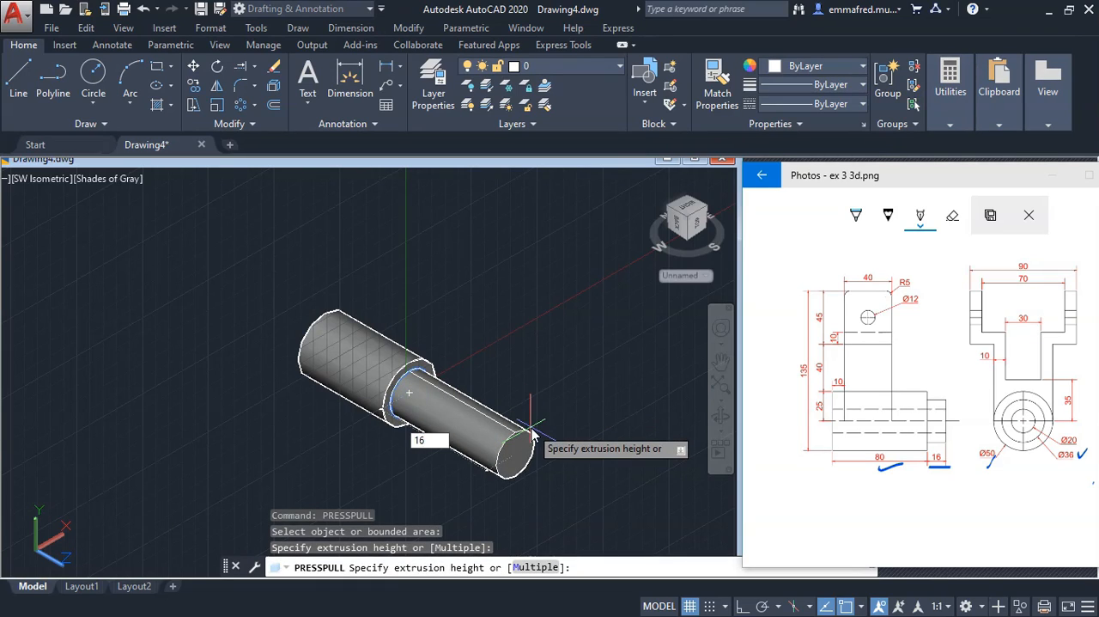
text(16)
key(Return)
key(Return)
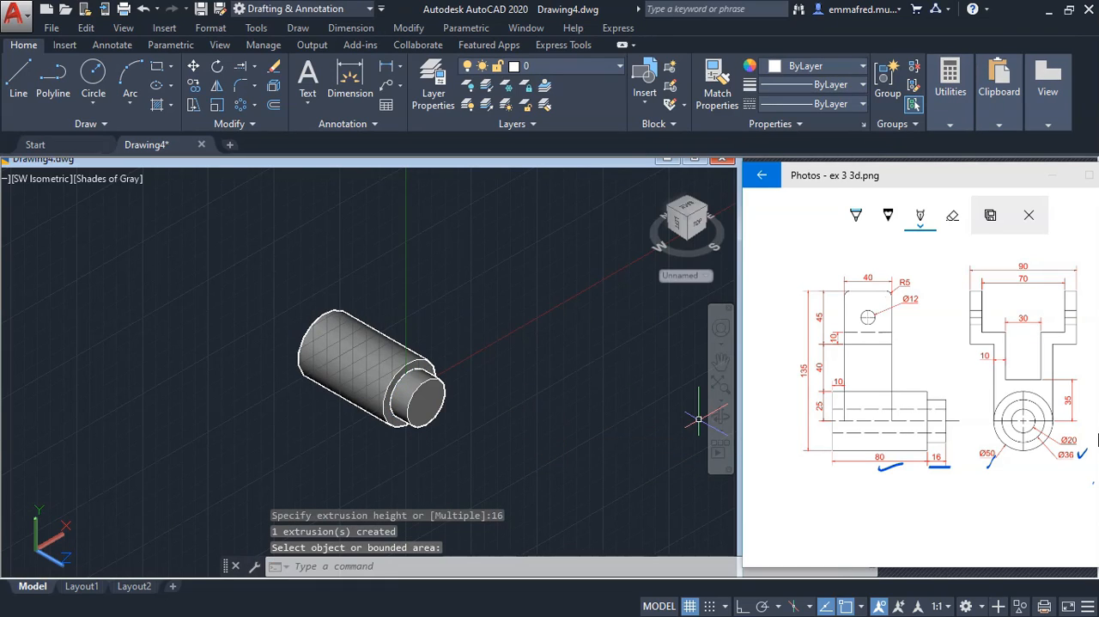
drag(1081, 439, 1094, 432)
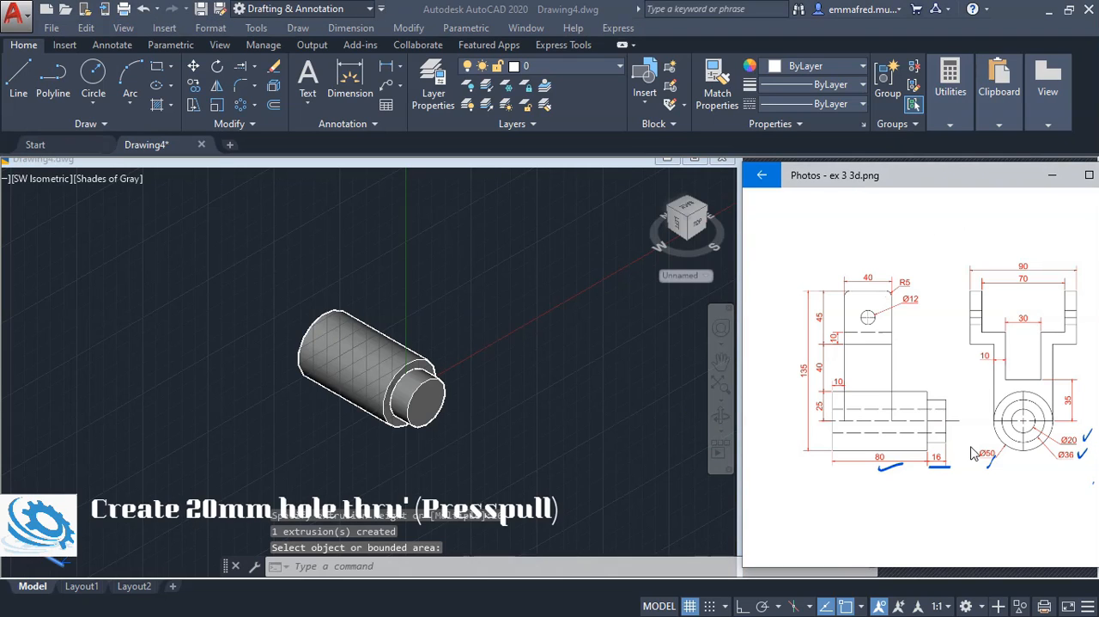
click(533, 415)
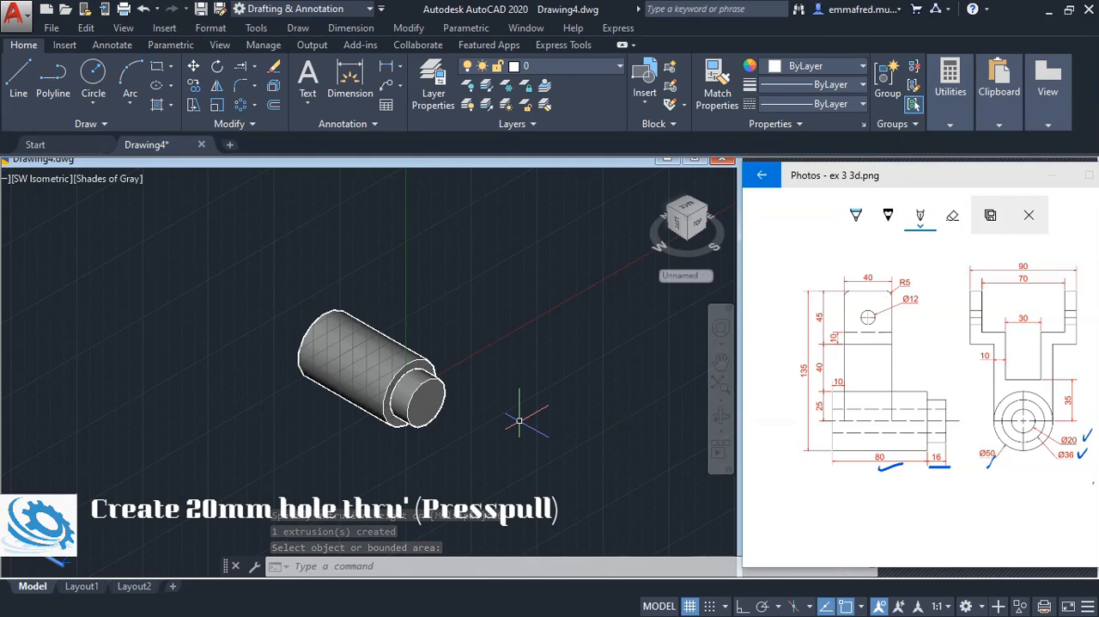
text(c)
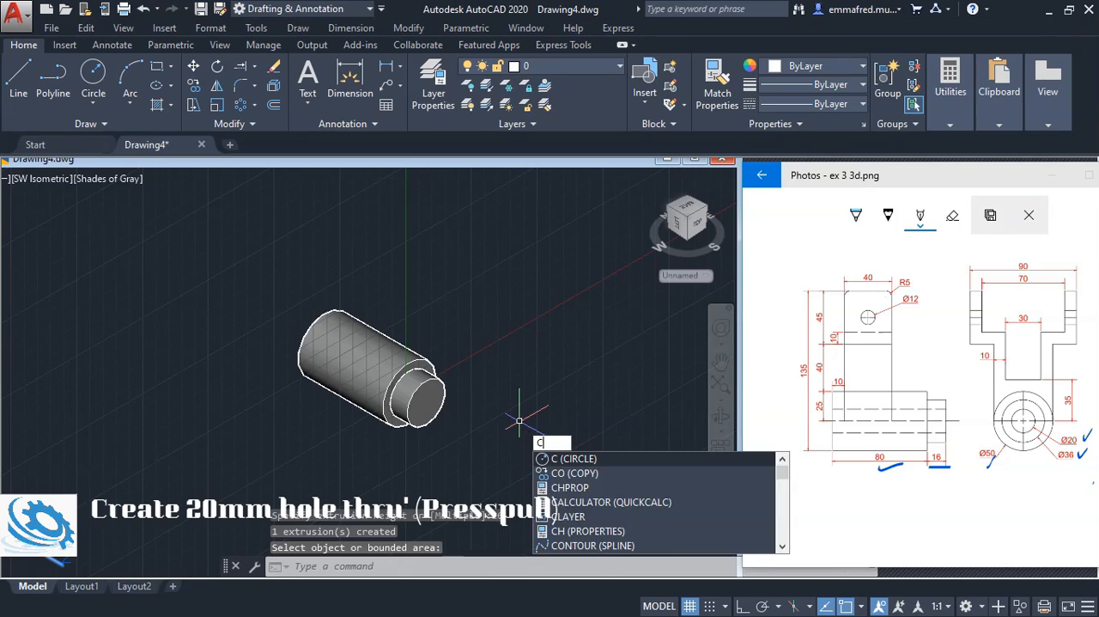
key(Return)
click(425, 401)
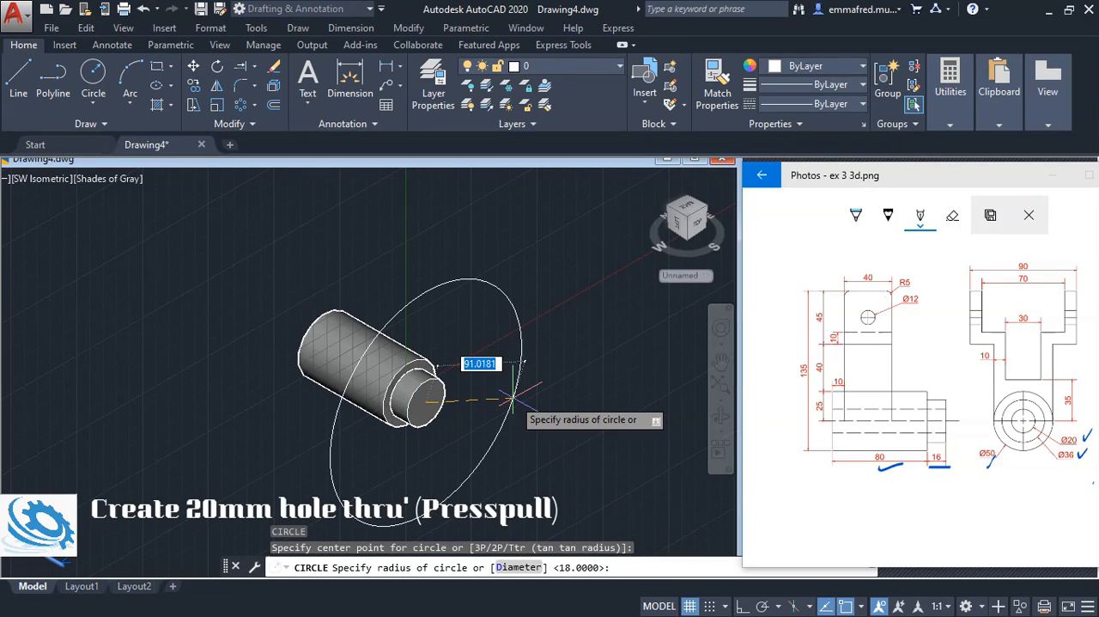
key(Return)
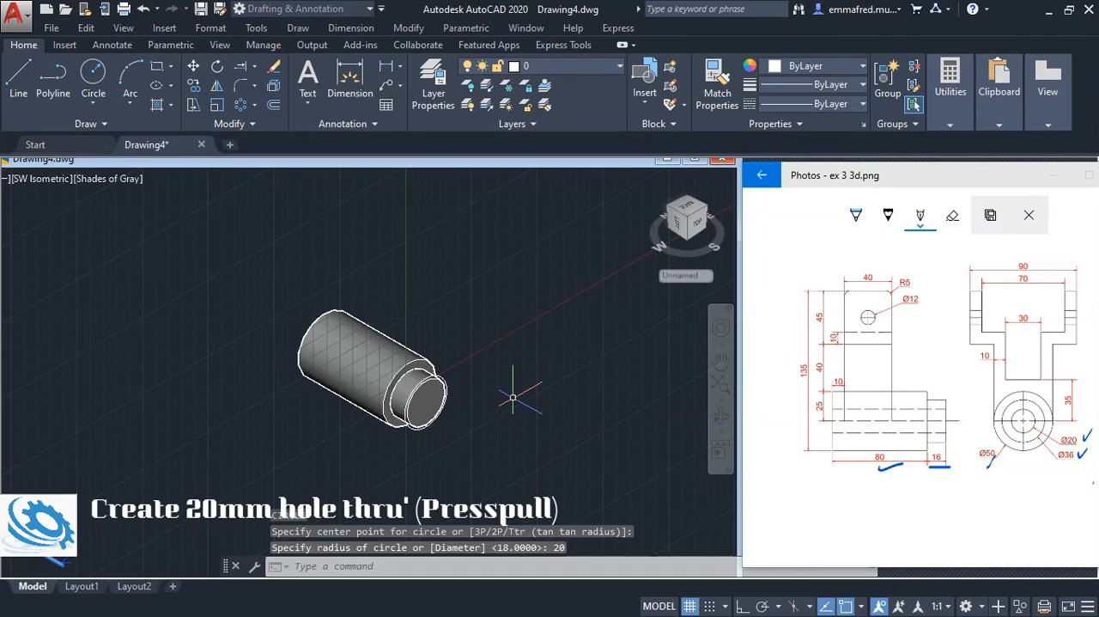
click(441, 376)
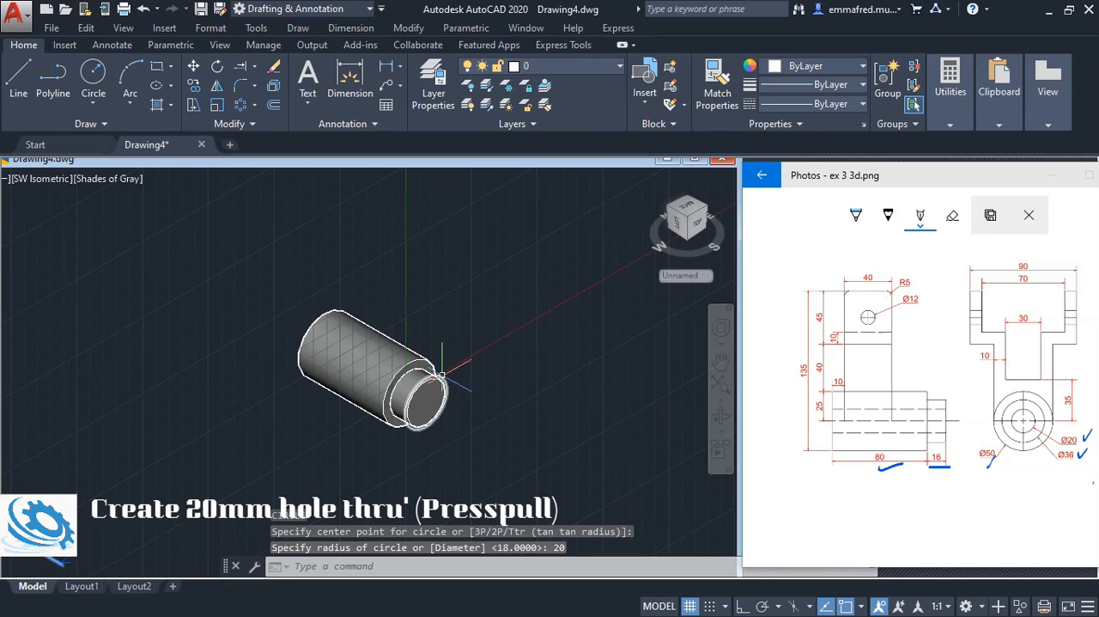
text(e)
key(Return)
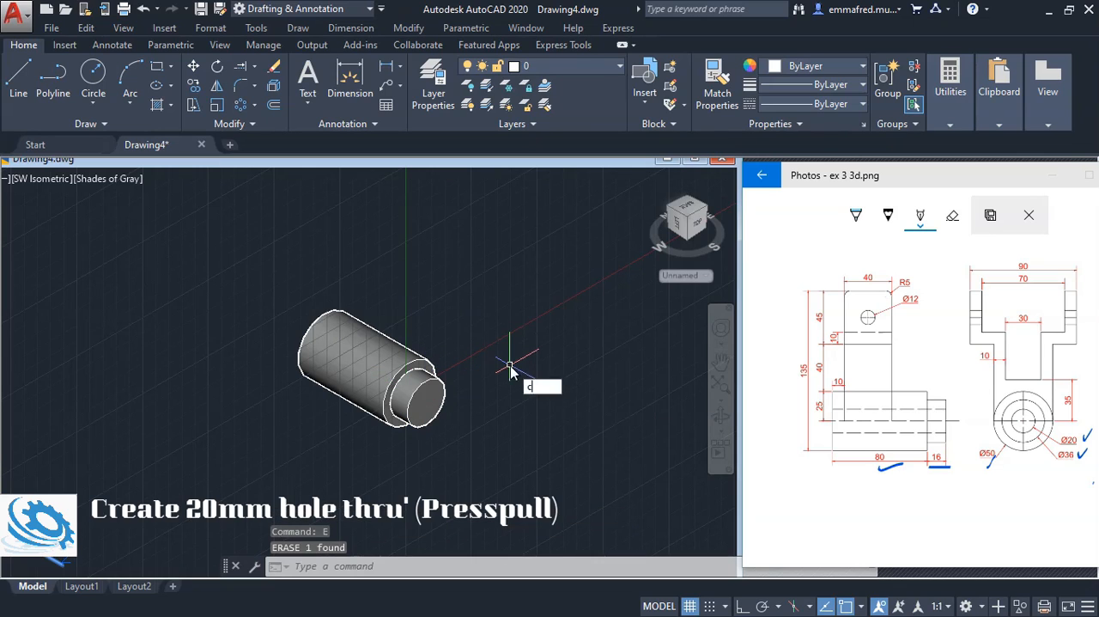
Draw a 20 mm diameter circle centred on the end face of the 36 mm boss
text(c)
key(Return)
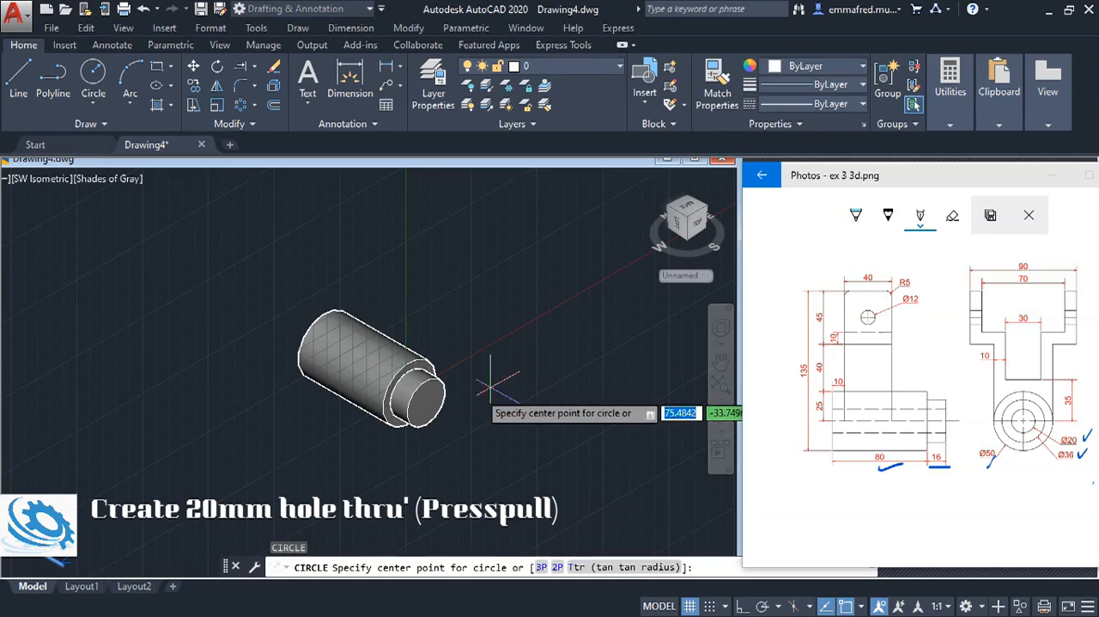
click(438, 391)
text(d)
key(Return)
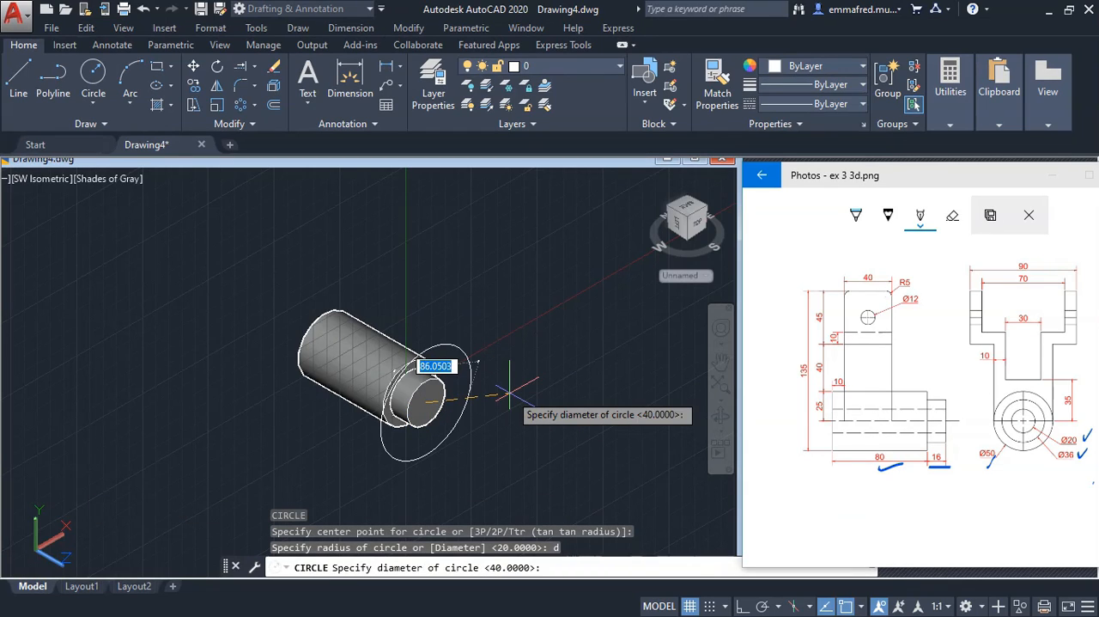
text(20)
key(Return)
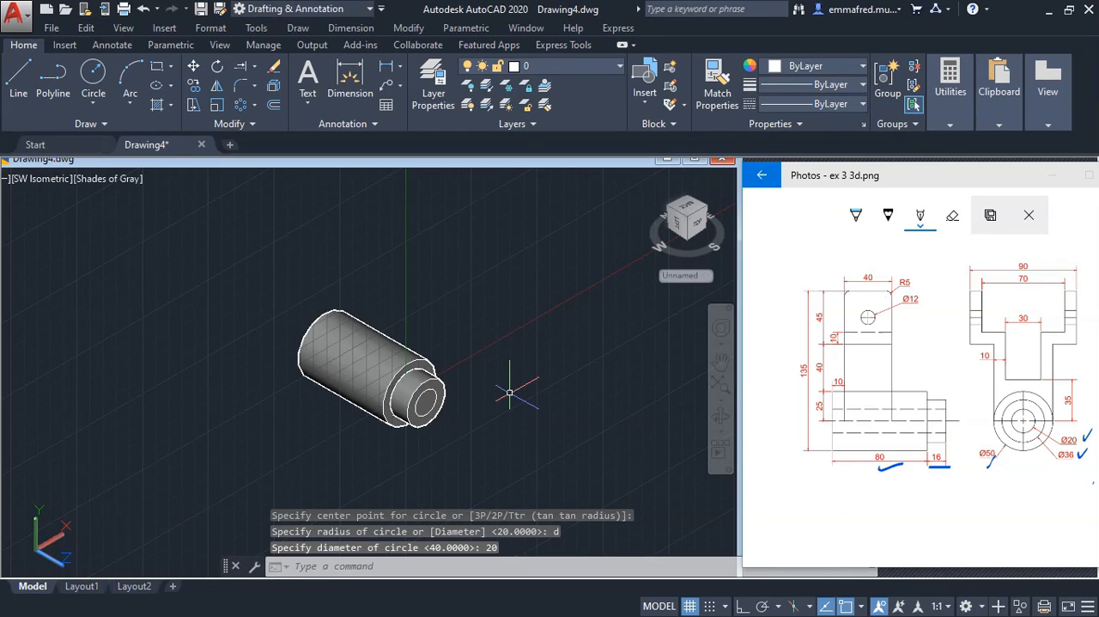
Presspull the 20 mm circle back through the boss and cylinder to cut a through hole
text(pre)
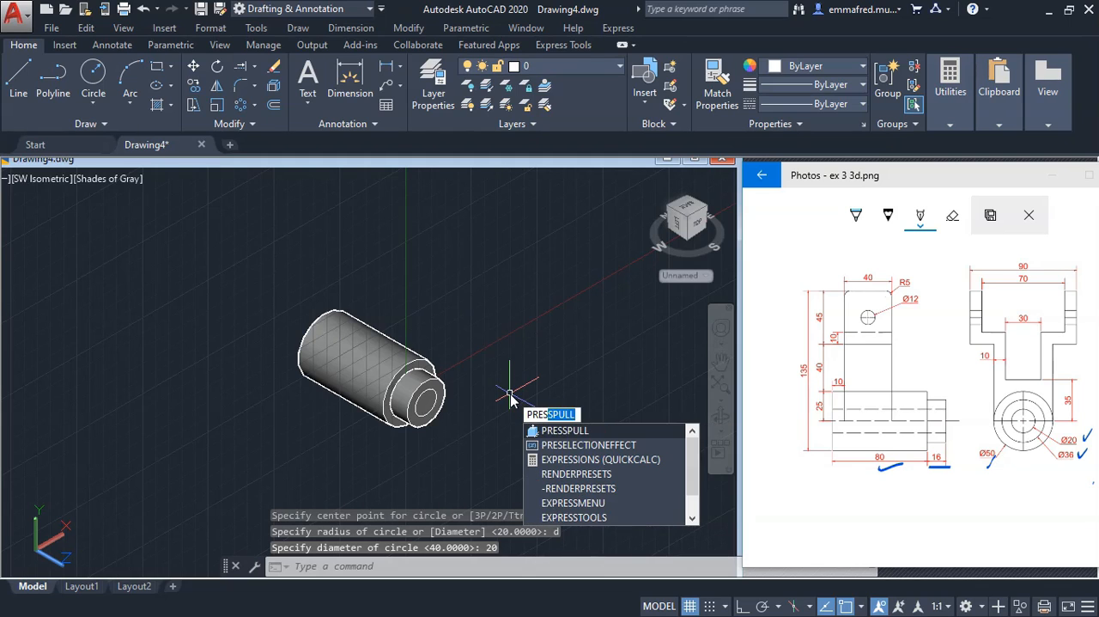
key(Return)
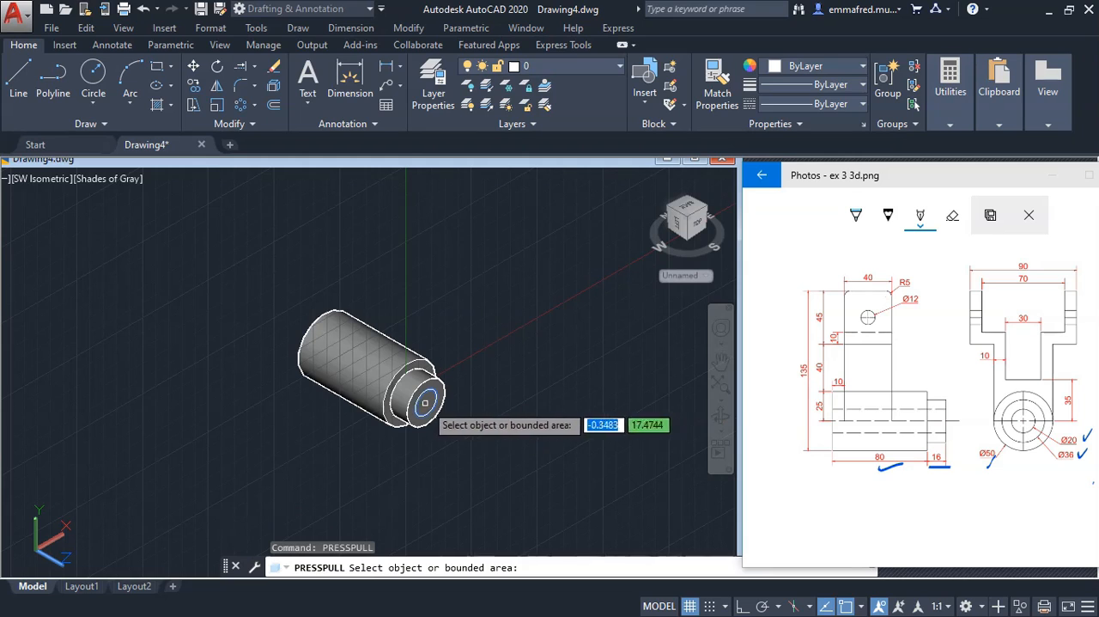
click(425, 402)
click(236, 344)
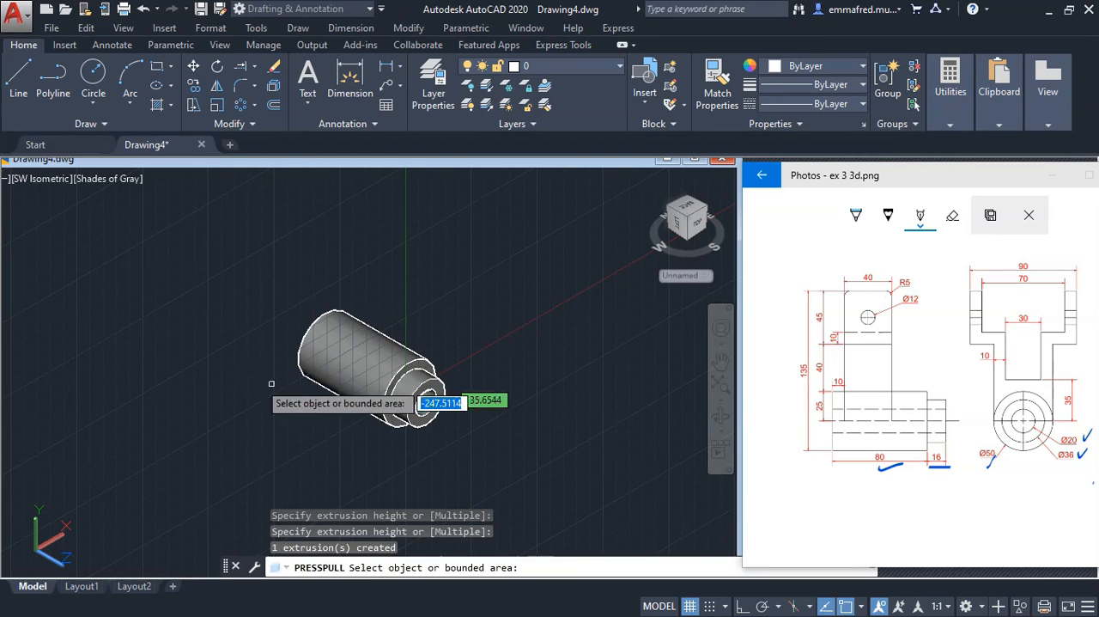
click(469, 297)
key(Return)
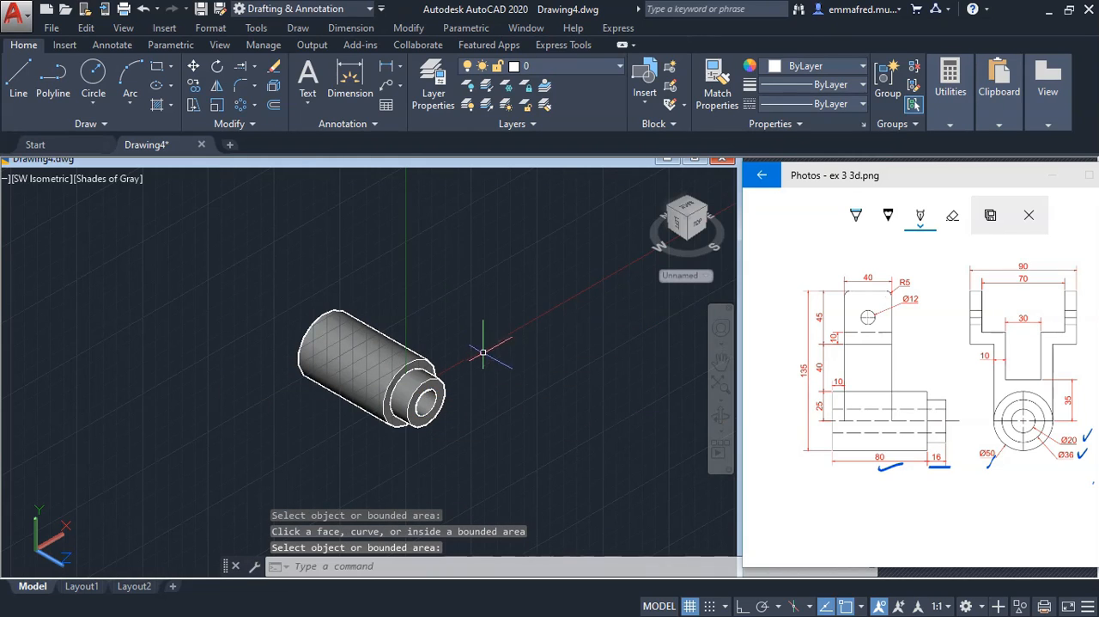
Orbit around the stepped cylinder to examine the boss and the through hole
click(721, 416)
drag(477, 406, 369, 379)
scroll(404, 371, up, 5)
drag(505, 358, 473, 369)
click(774, 251)
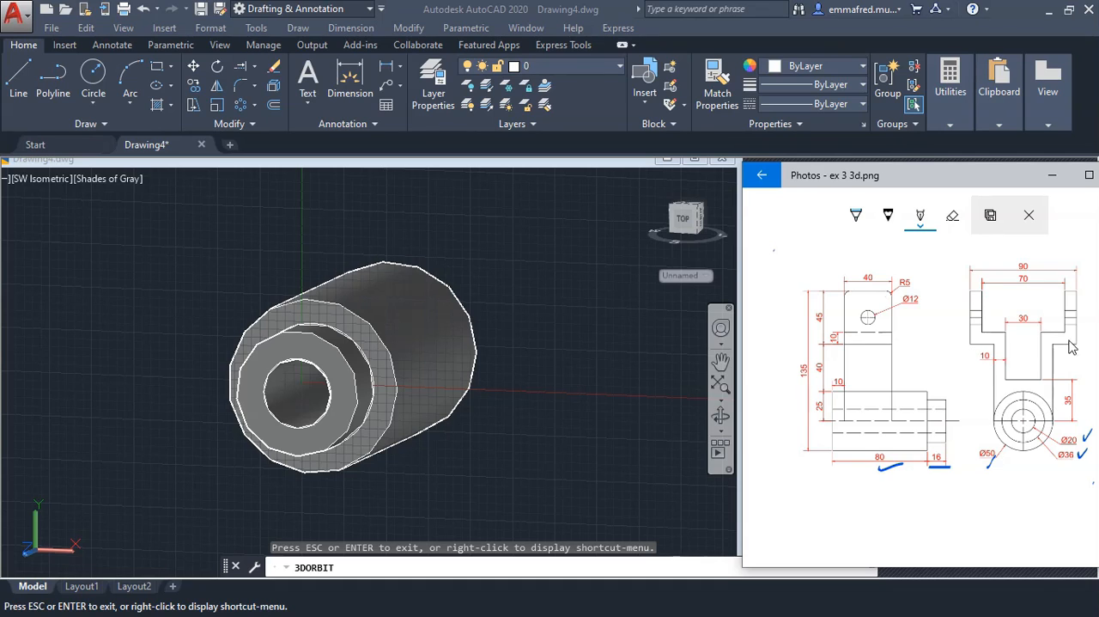
click(549, 339)
click(43, 182)
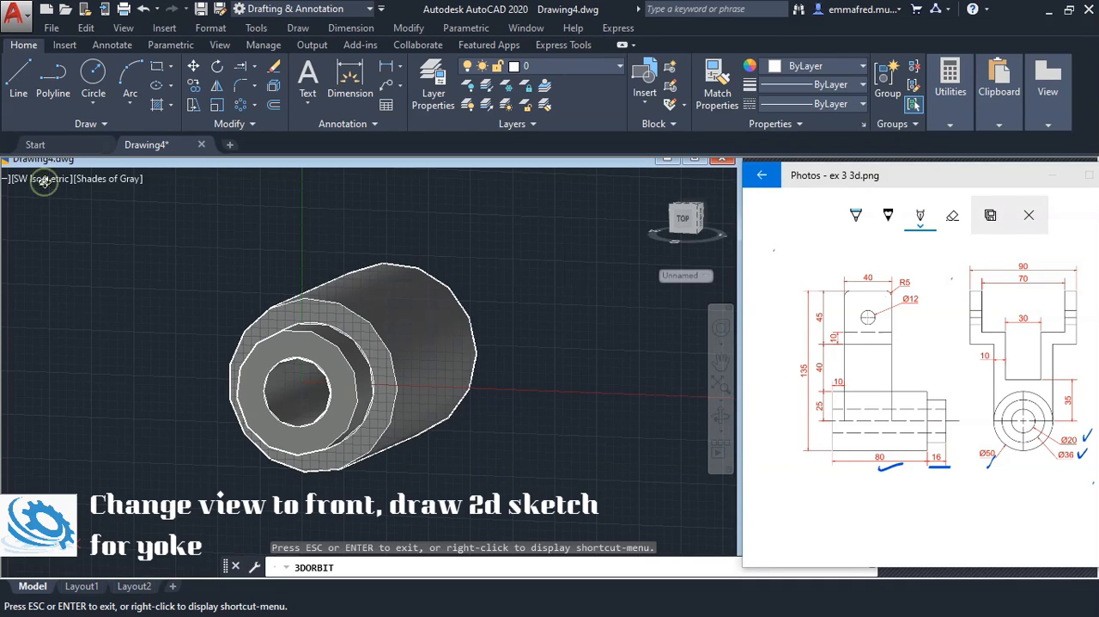
key(Escape)
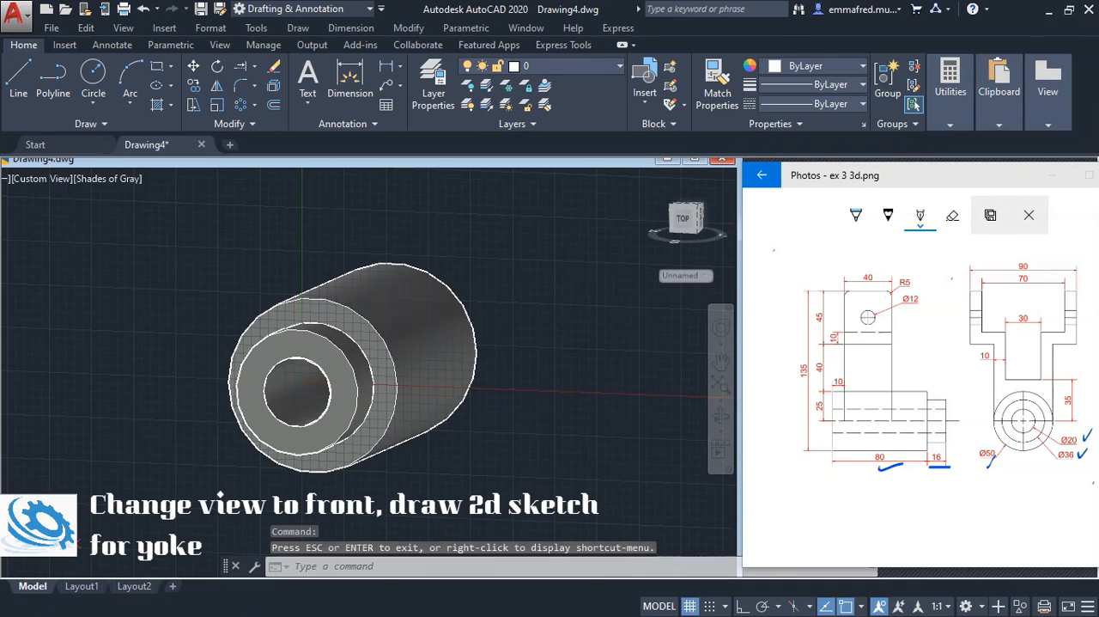
Switch the model viewport to the Front view, looking at the cylinder's end face
click(33, 180)
click(77, 287)
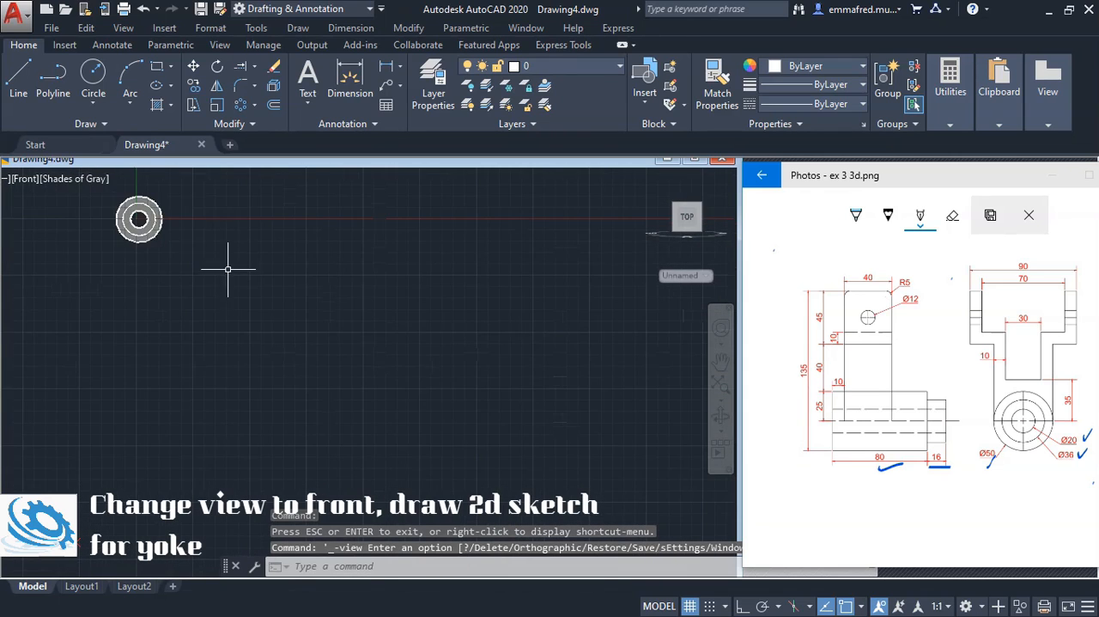
scroll(159, 181, up, 8)
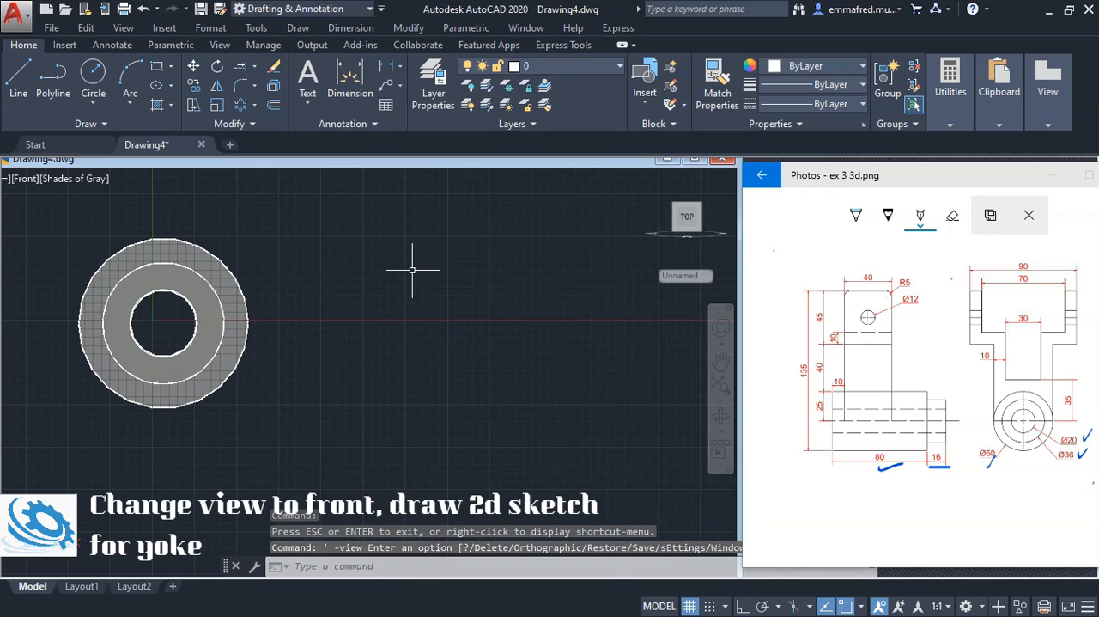
With Ortho on, start the yoke outline beside the cylinder with a 45 mm downward line followed by a 20 mm line to the right
text(L)
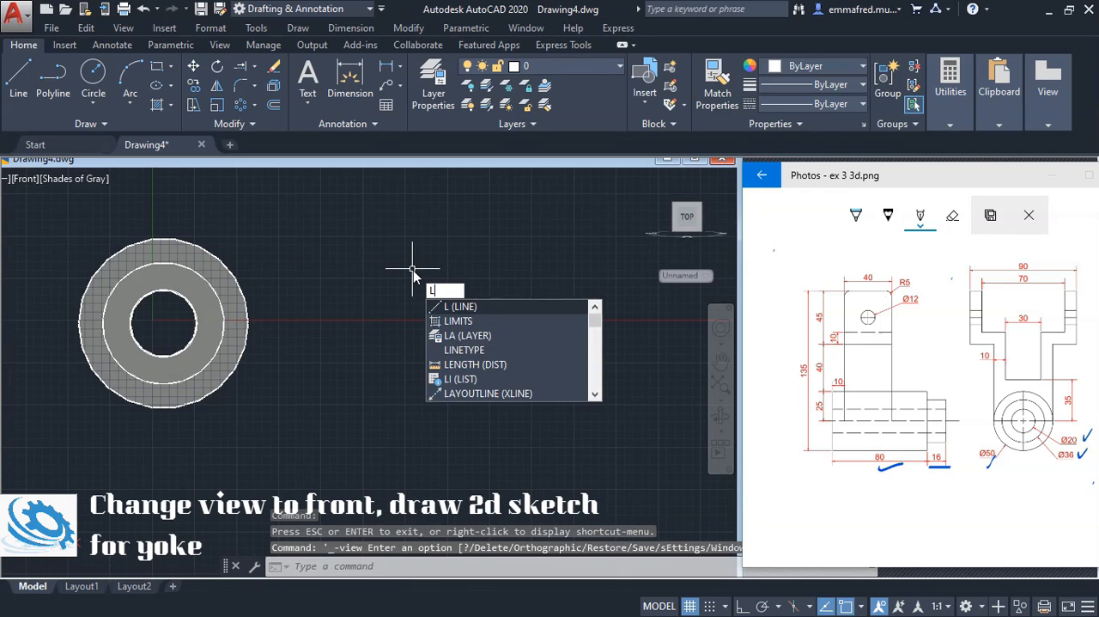
key(Return)
click(407, 207)
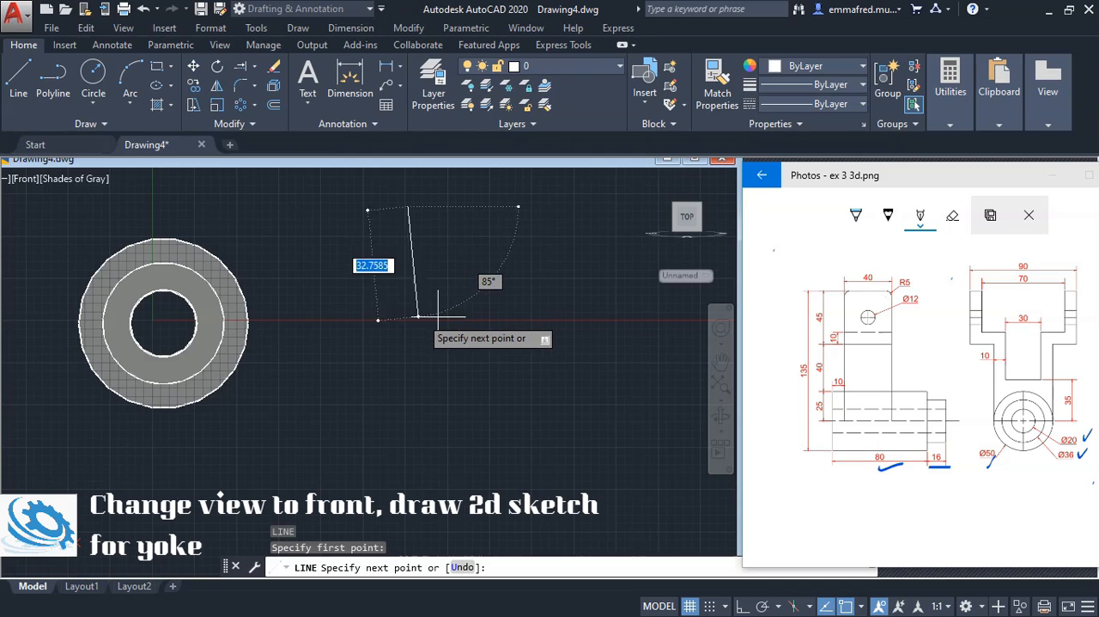
key(F8)
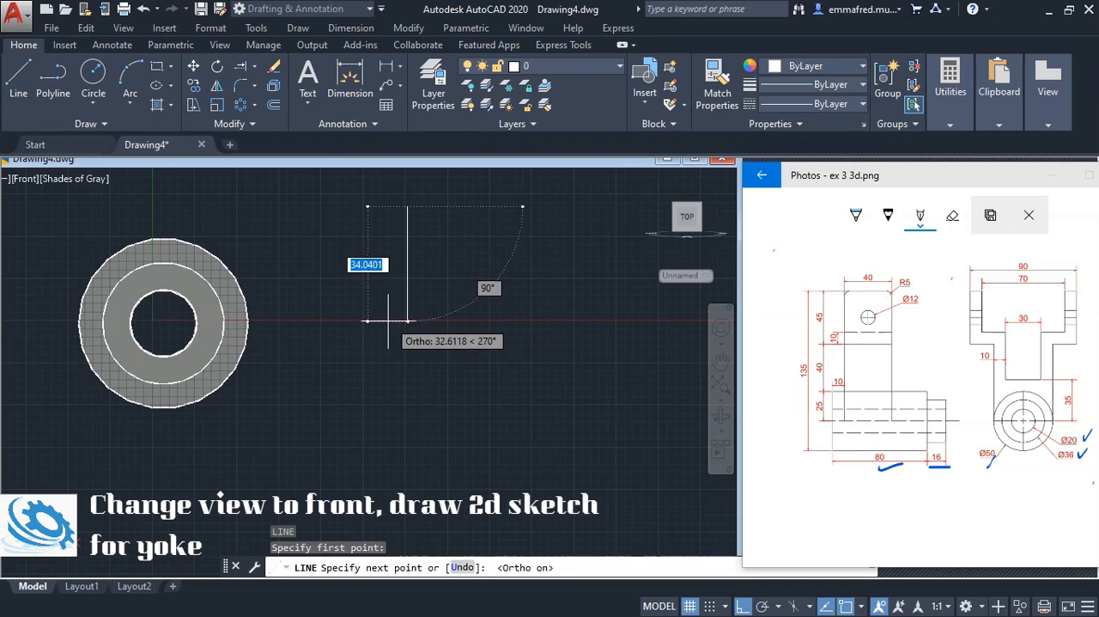
text(45)
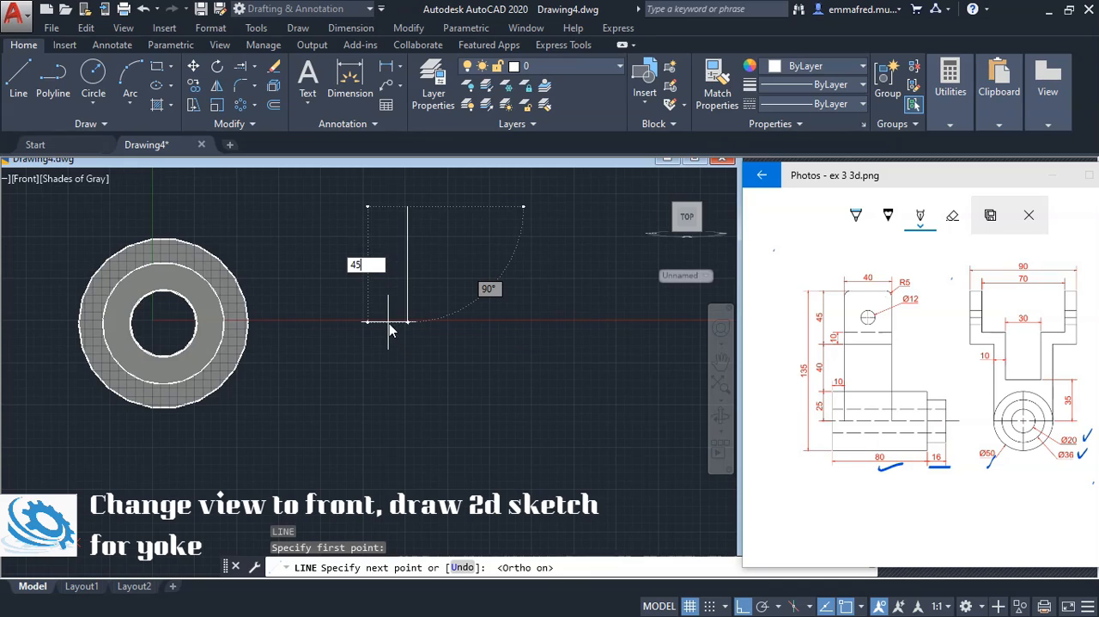
key(Return)
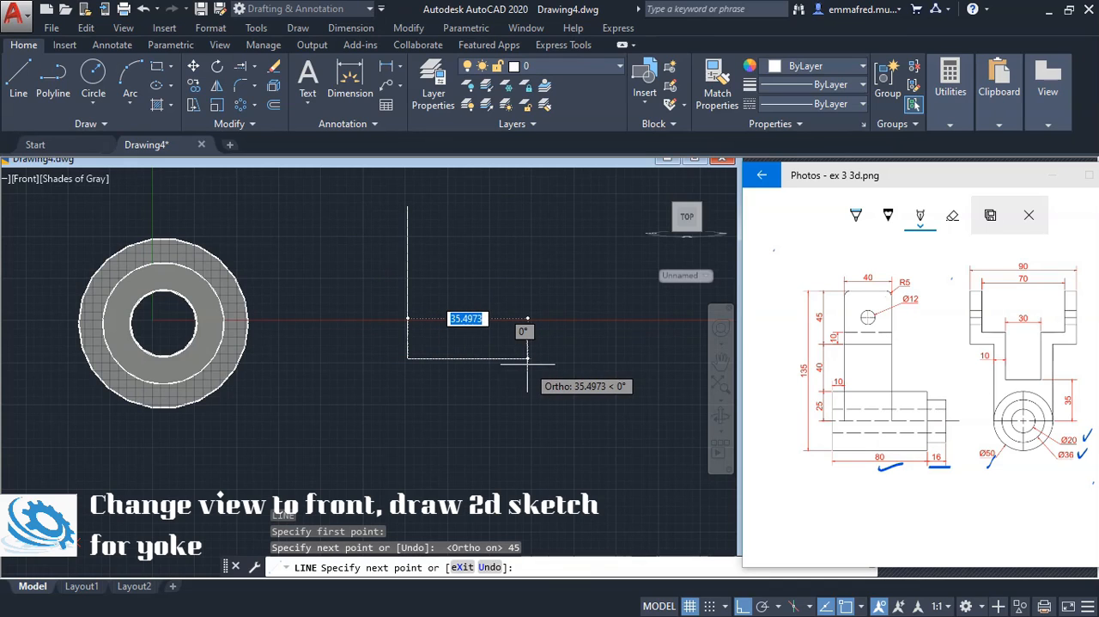
text(20)
key(Return)
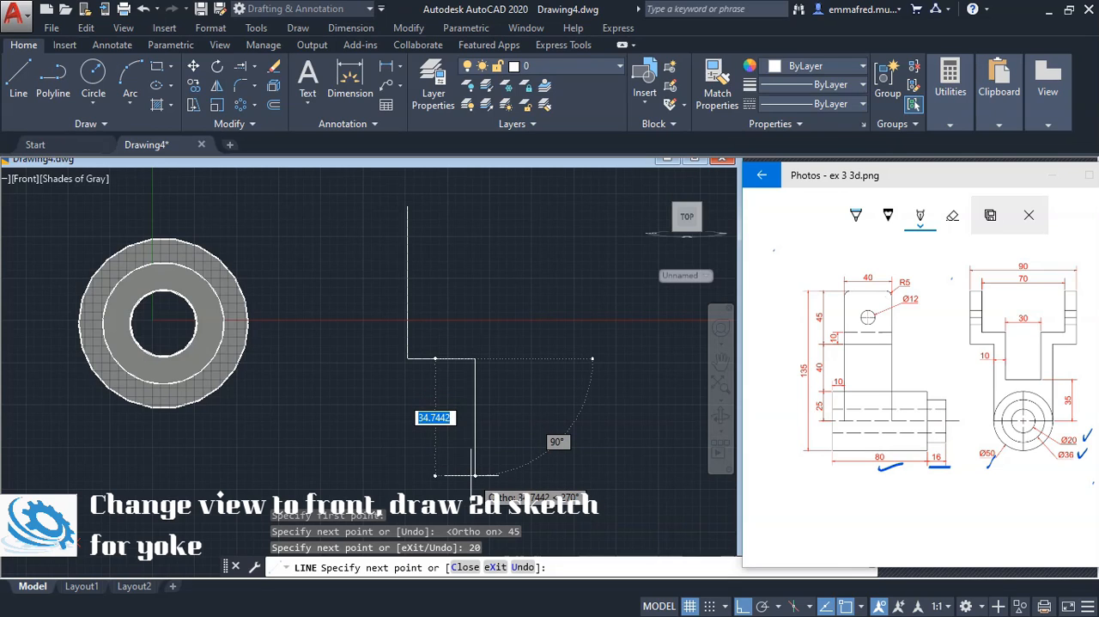
Continue the yoke outline 65 mm downward, then 25 mm to the right, and end the line
text(65)
key(Return)
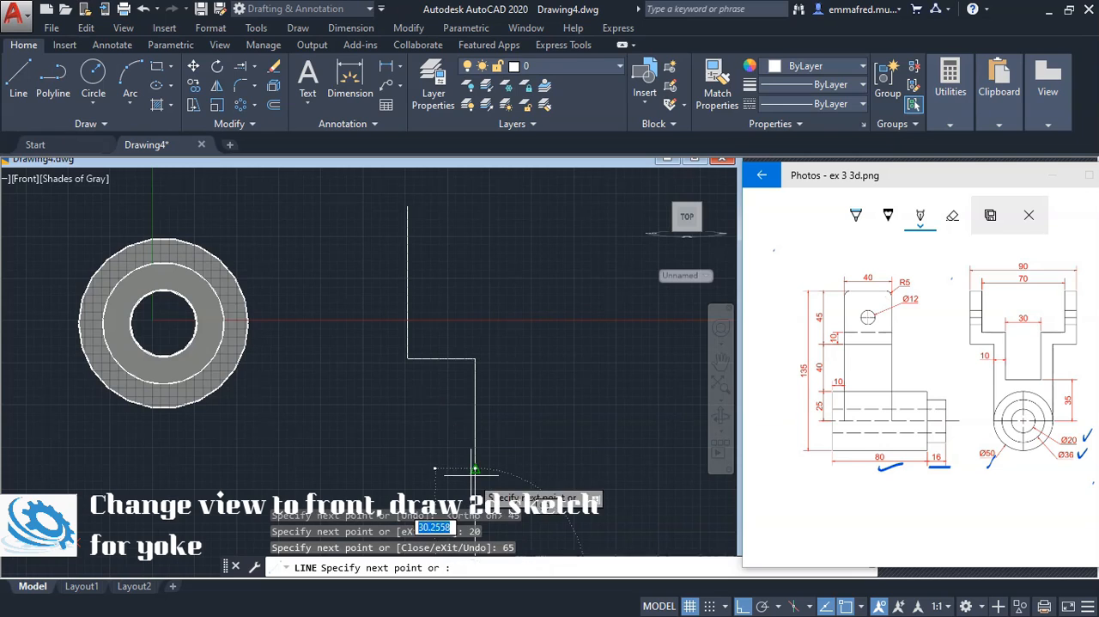
scroll(470, 473, down, 12)
scroll(463, 428, up, 2)
scroll(462, 434, up, 2)
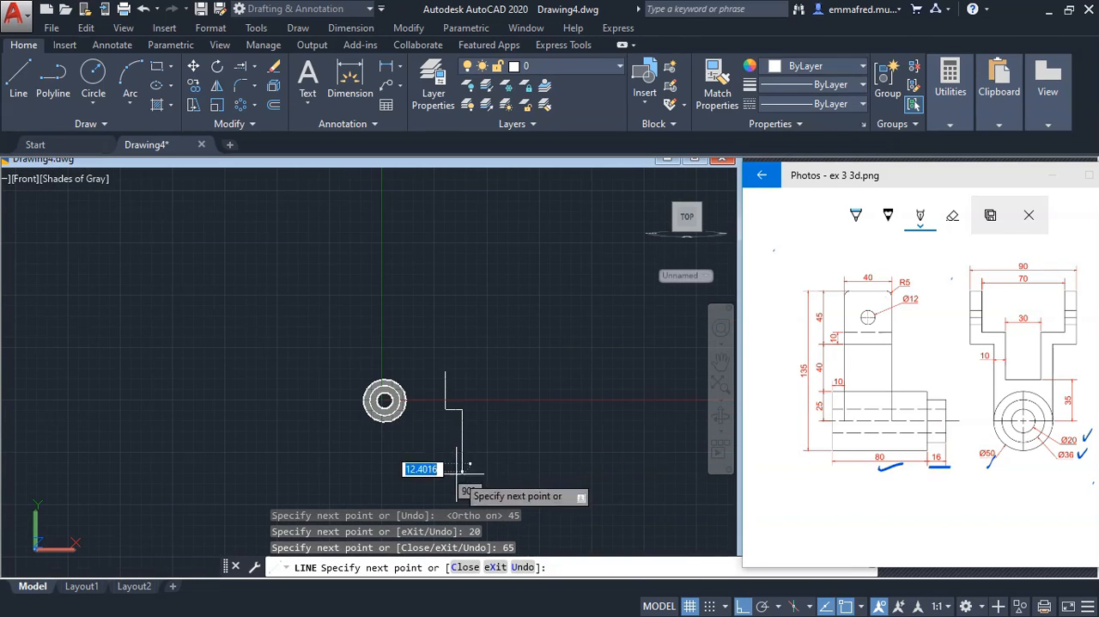
text(25)
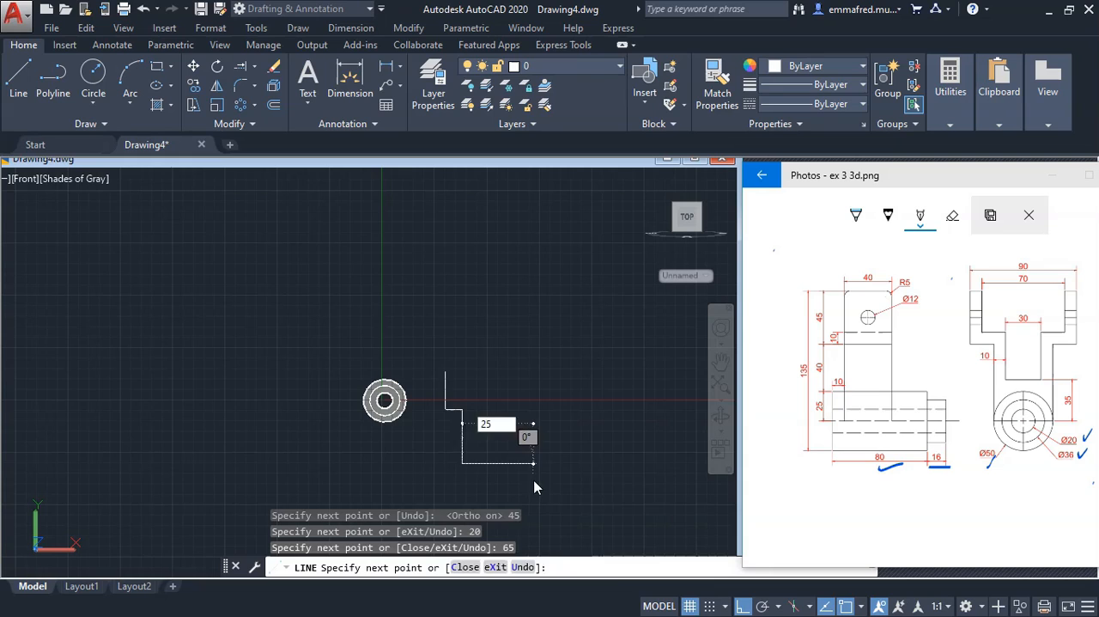
key(Return)
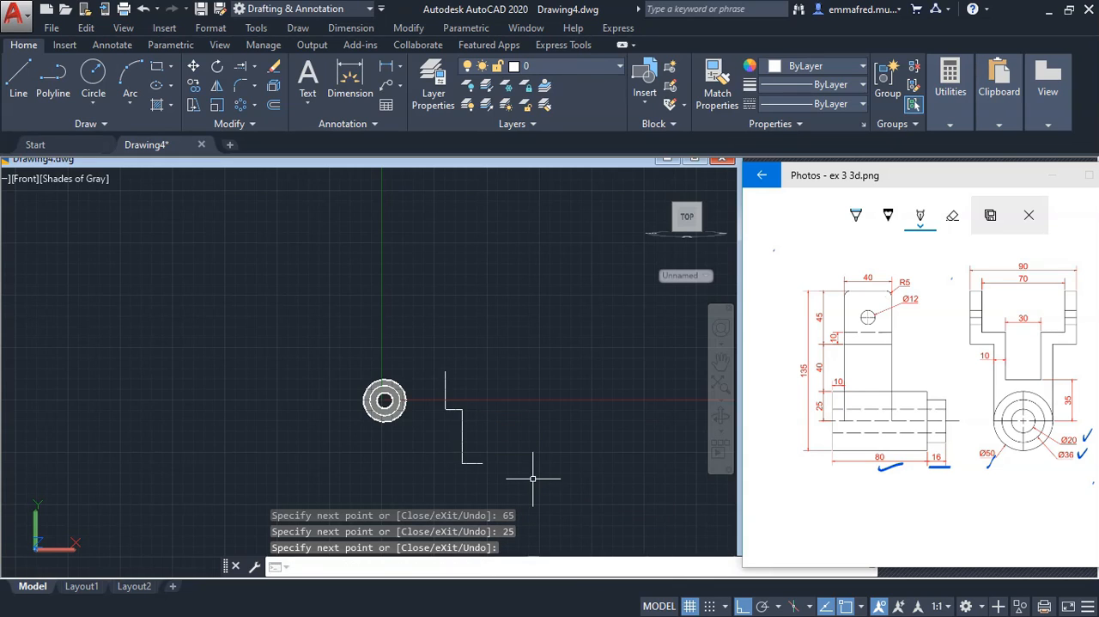
Mark the yoke's left-hand outline edges and the half-width below the Ø50 circle on the reference drawing's right view
click(938, 342)
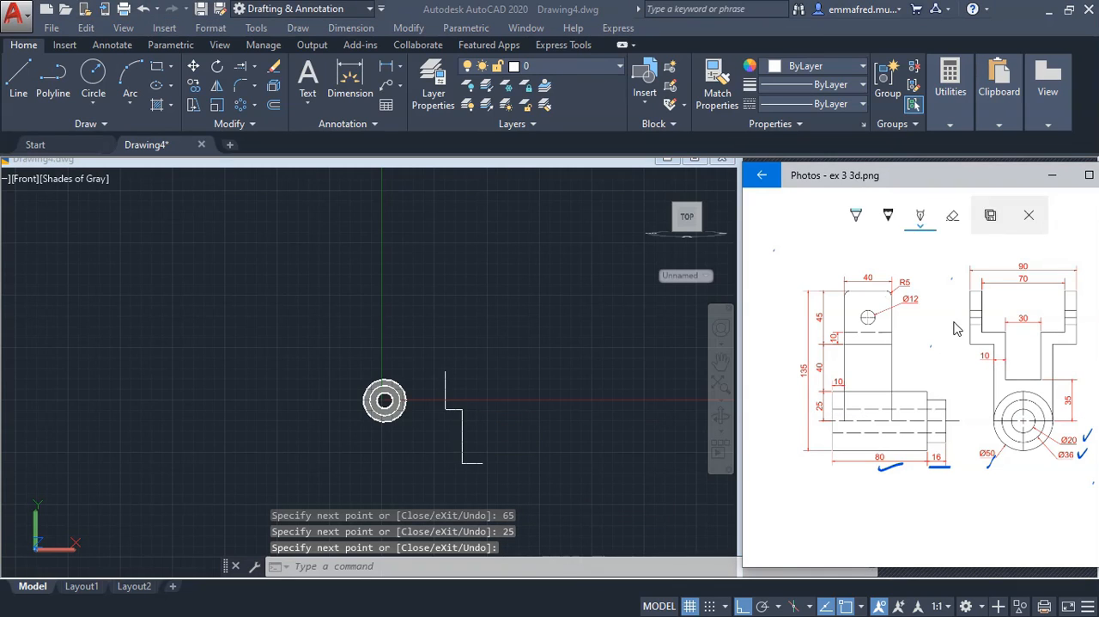
mouse_move(953, 322)
mouse_down()
mouse_move(975, 317)
mouse_move(981, 346)
mouse_up()
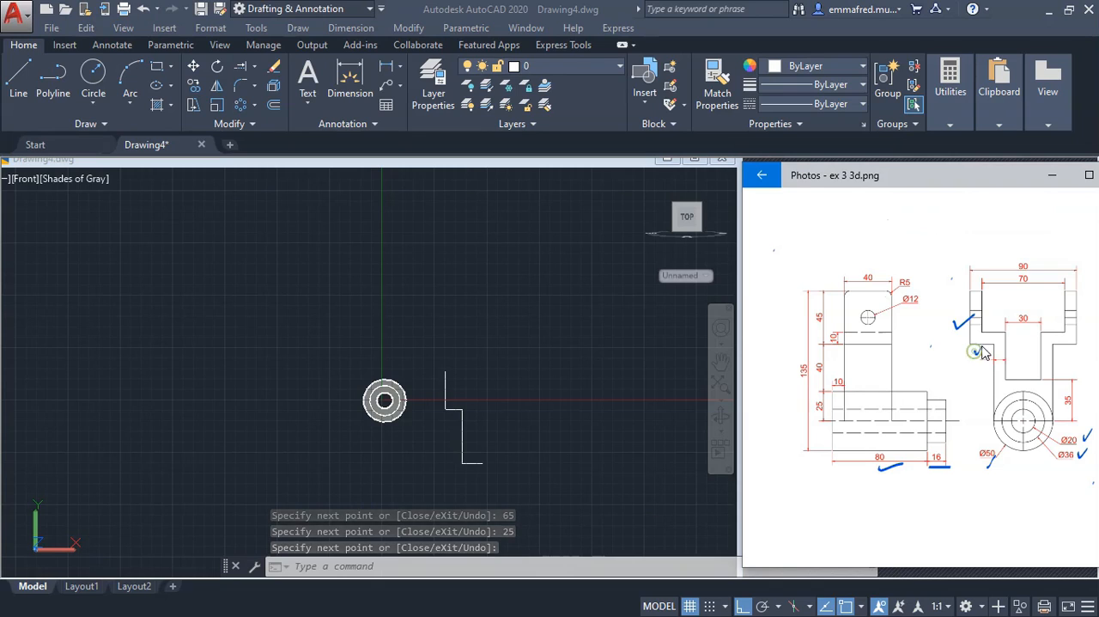
drag(988, 388, 994, 373)
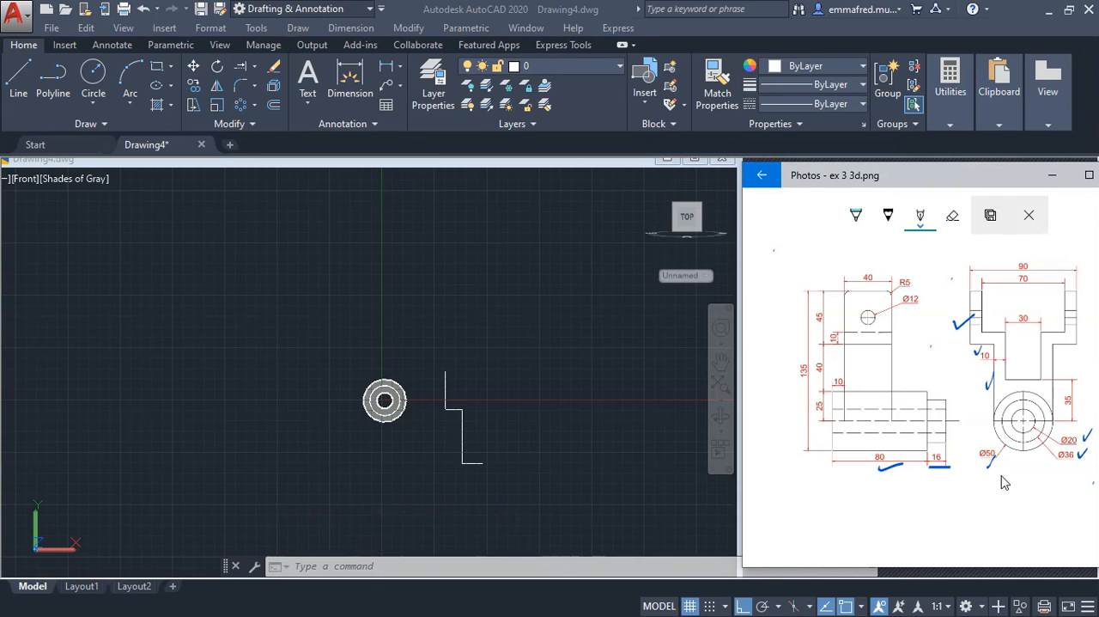
mouse_move(999, 471)
mouse_down()
mouse_move(1030, 468)
mouse_move(1026, 477)
mouse_up()
click(550, 414)
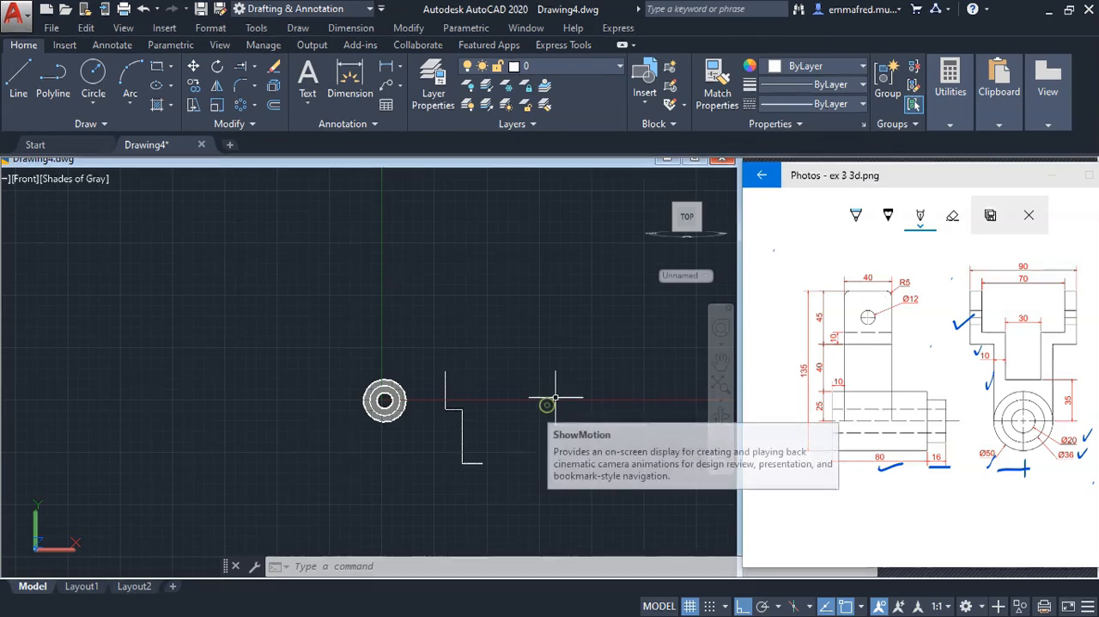
Circle the 45 height dimension and tick the 40 and 25 dimensions on the reference drawing
click(823, 314)
drag(822, 307, 834, 362)
drag(826, 402, 835, 400)
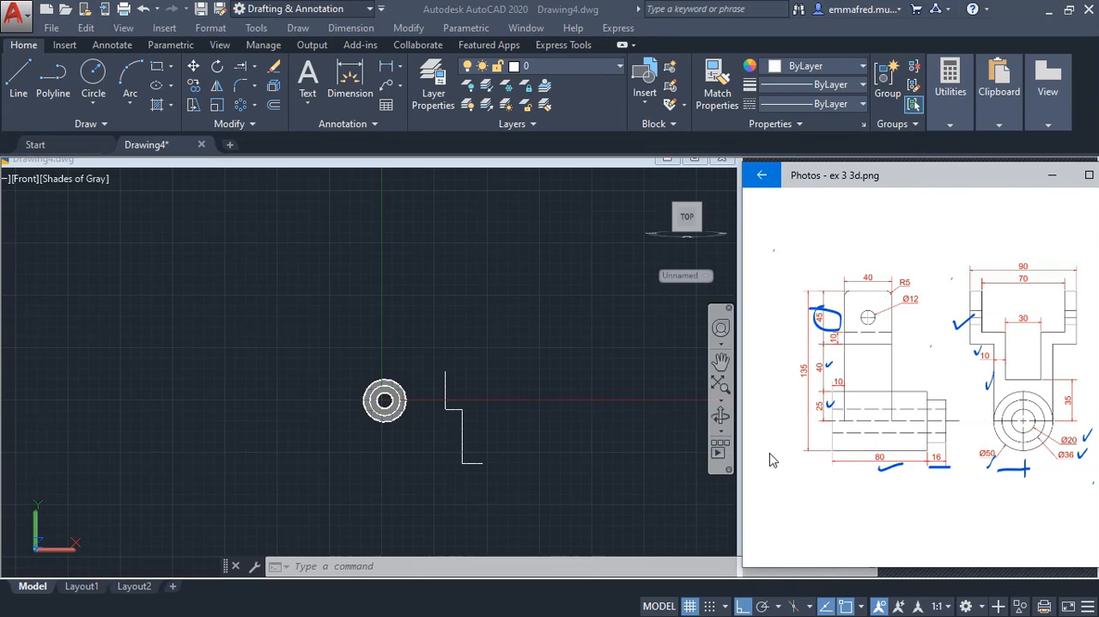
click(800, 462)
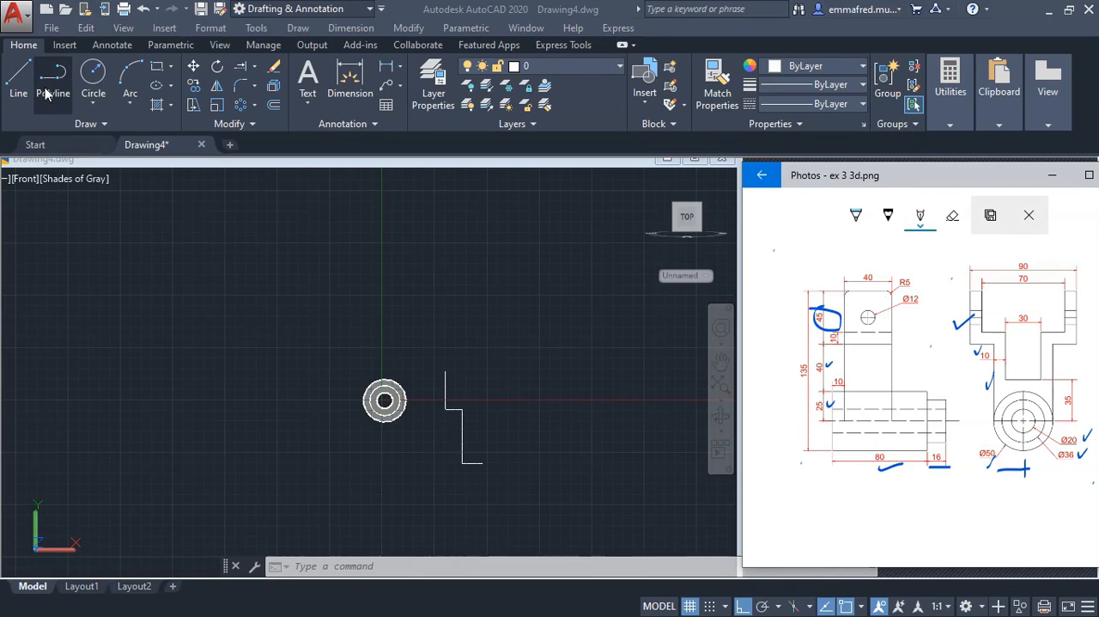
Draw a 50 mm diameter circle centred on the free end of the 25 mm horizontal line
click(96, 77)
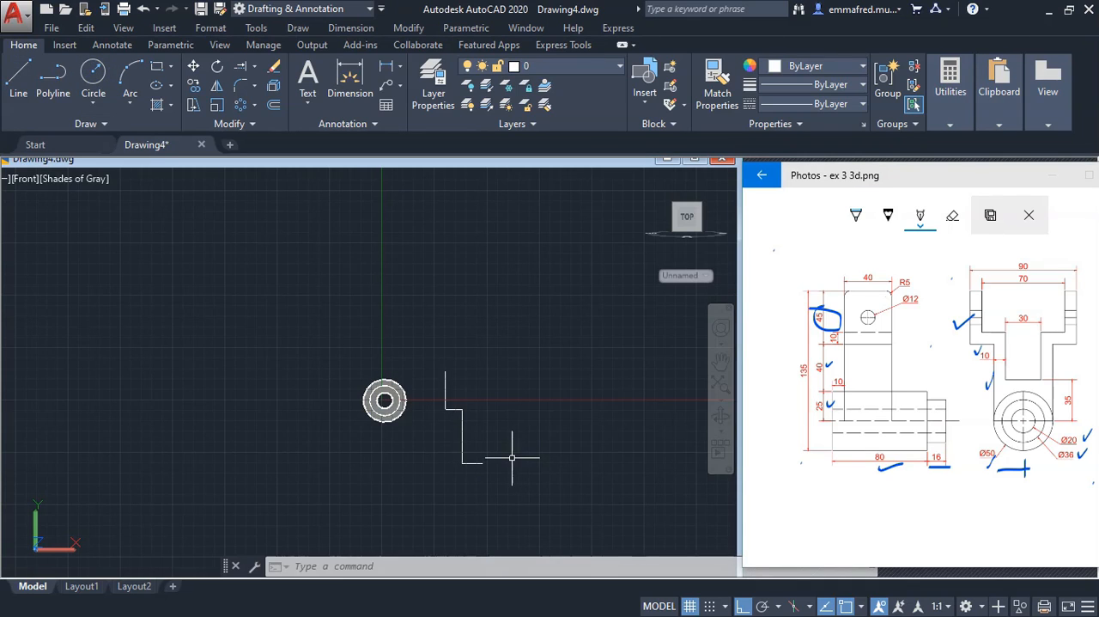
text(c)
key(Return)
click(483, 462)
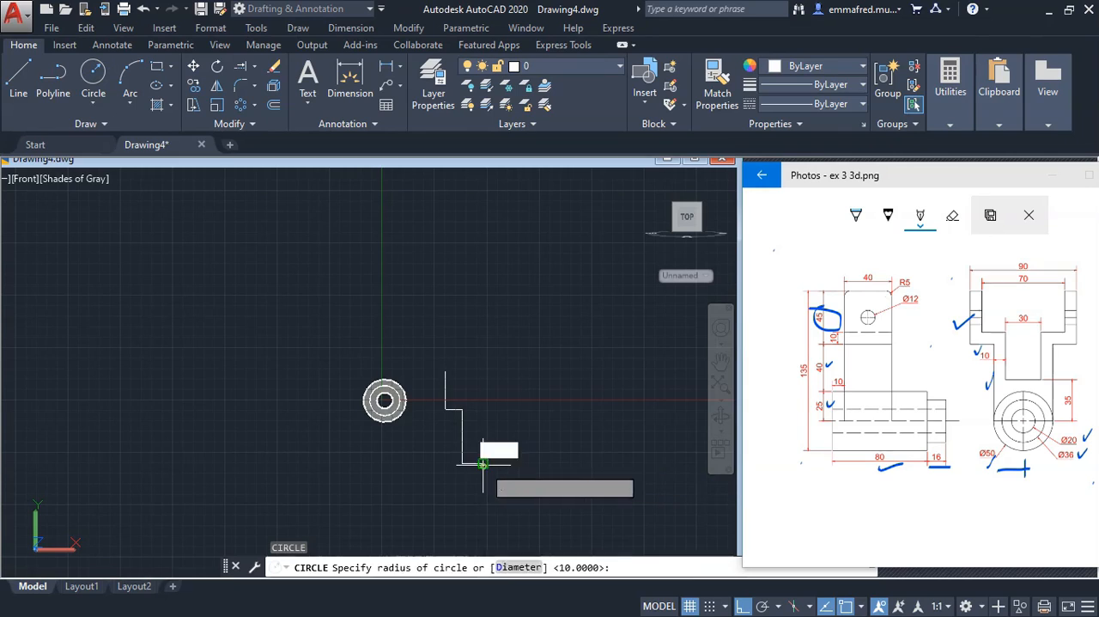
text(d)
key(Return)
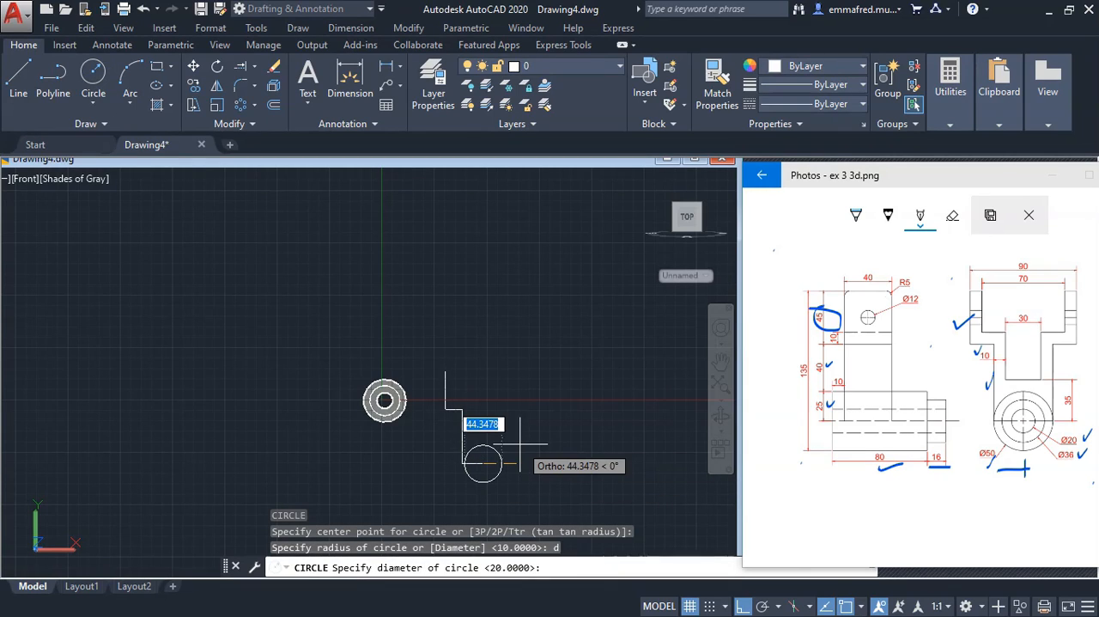
text(50)
key(Return)
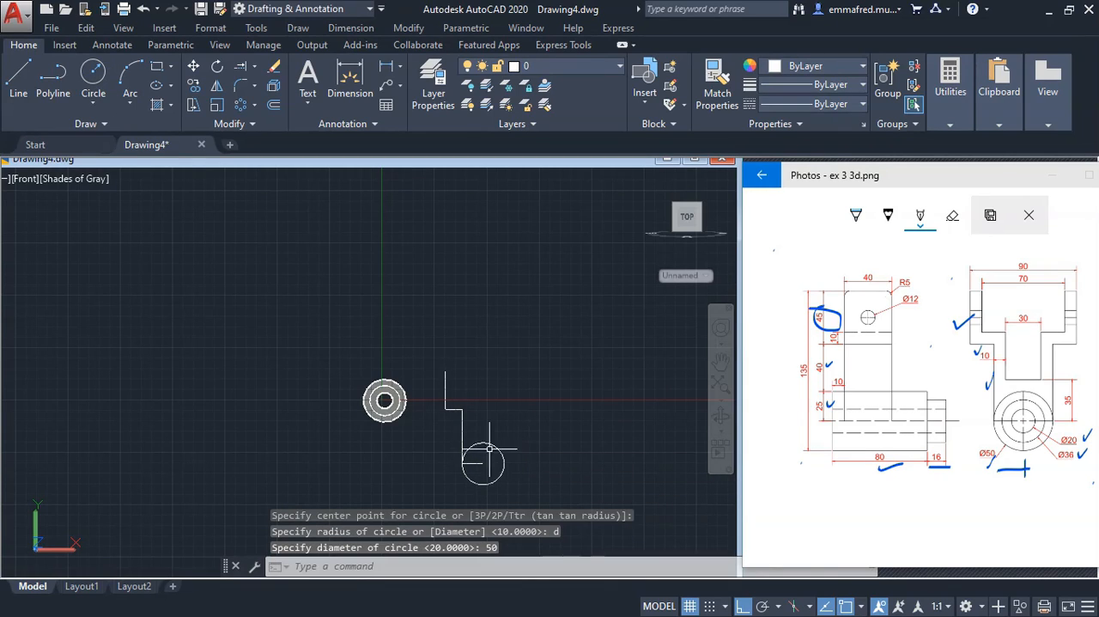
Draw a vertical centreline from the 50 mm circle's centre up past the top of the yoke outline
scroll(491, 449, up, 4)
scroll(499, 448, down, 4)
scroll(501, 456, up, 4)
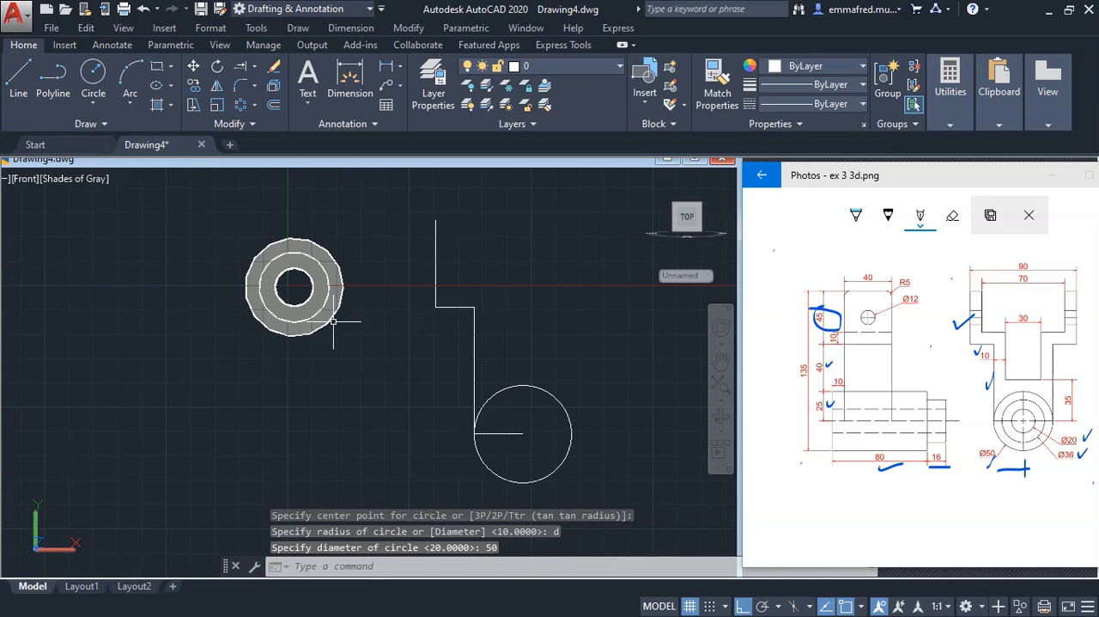
click(18, 73)
scroll(460, 356, down, 4)
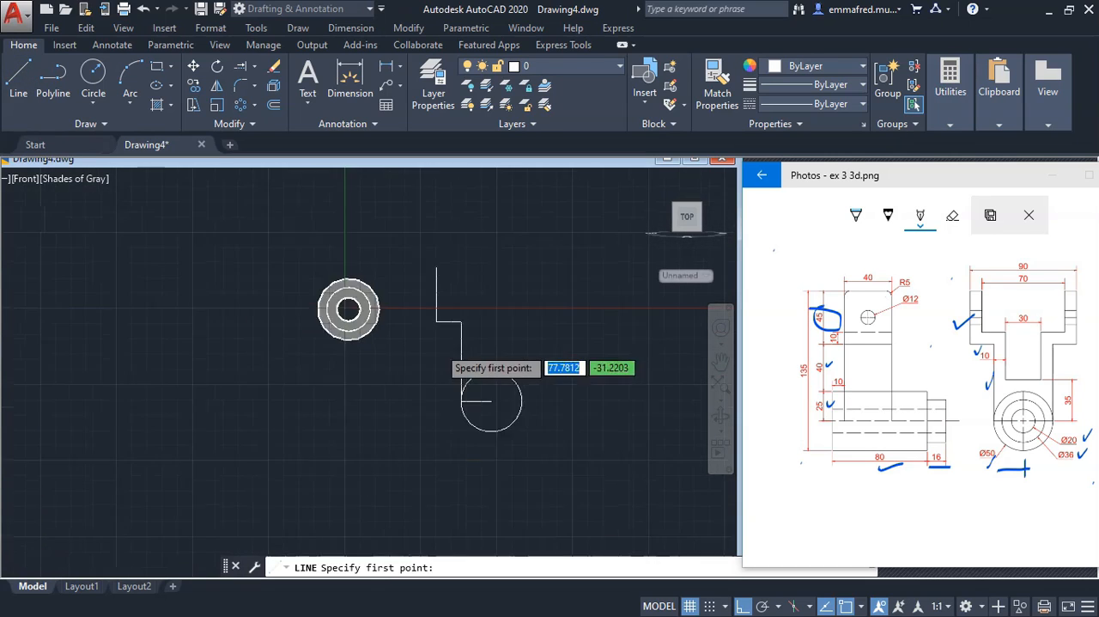
click(470, 381)
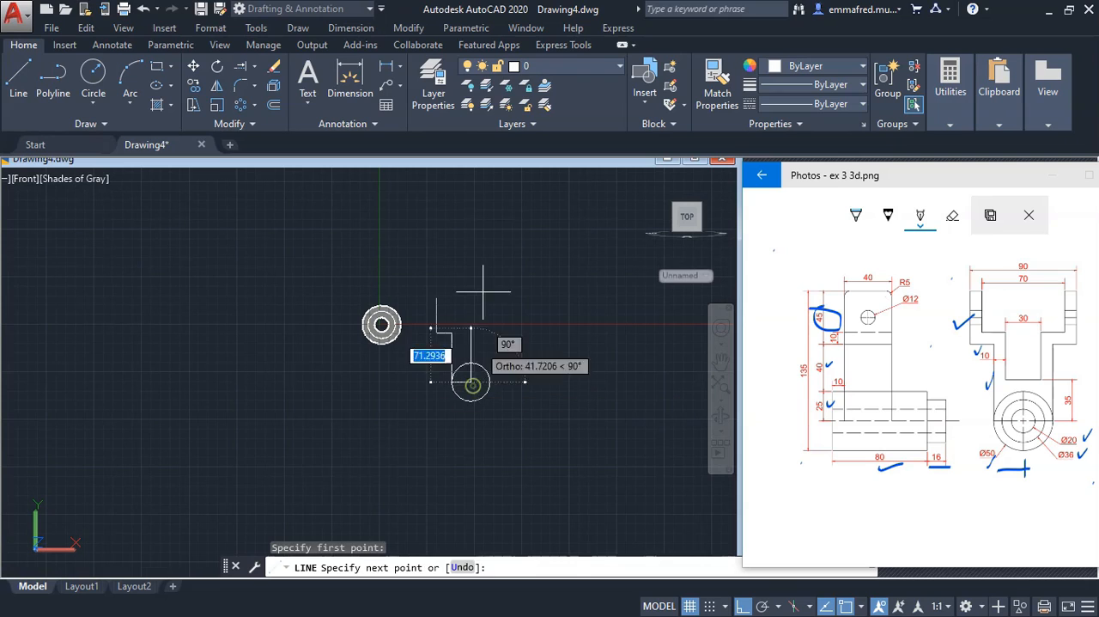
click(481, 257)
key(Escape)
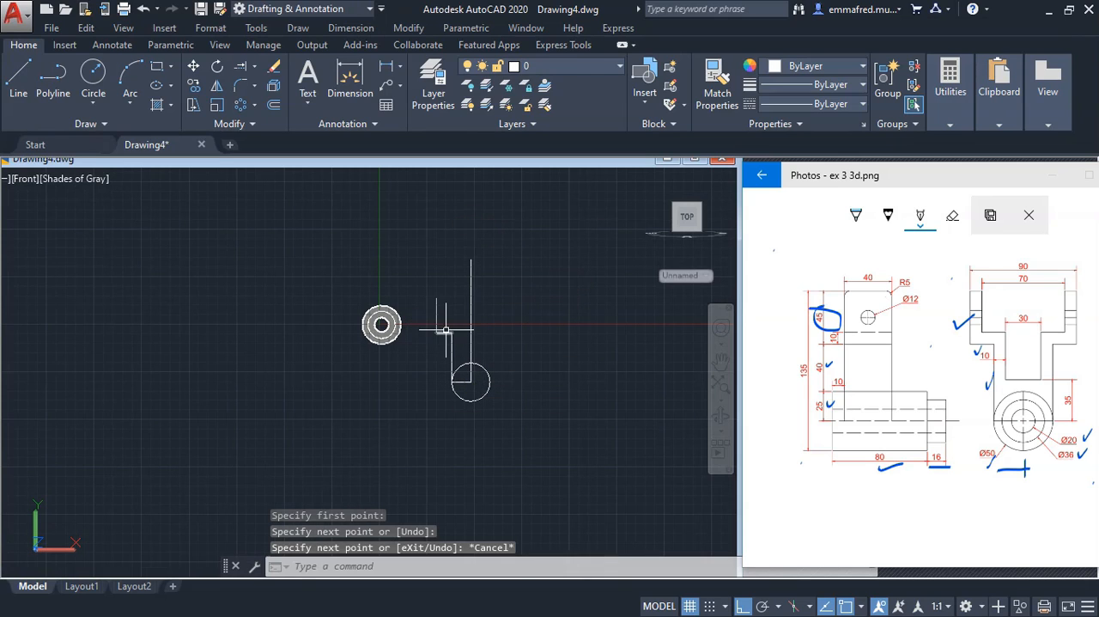
scroll(439, 324, up, 2)
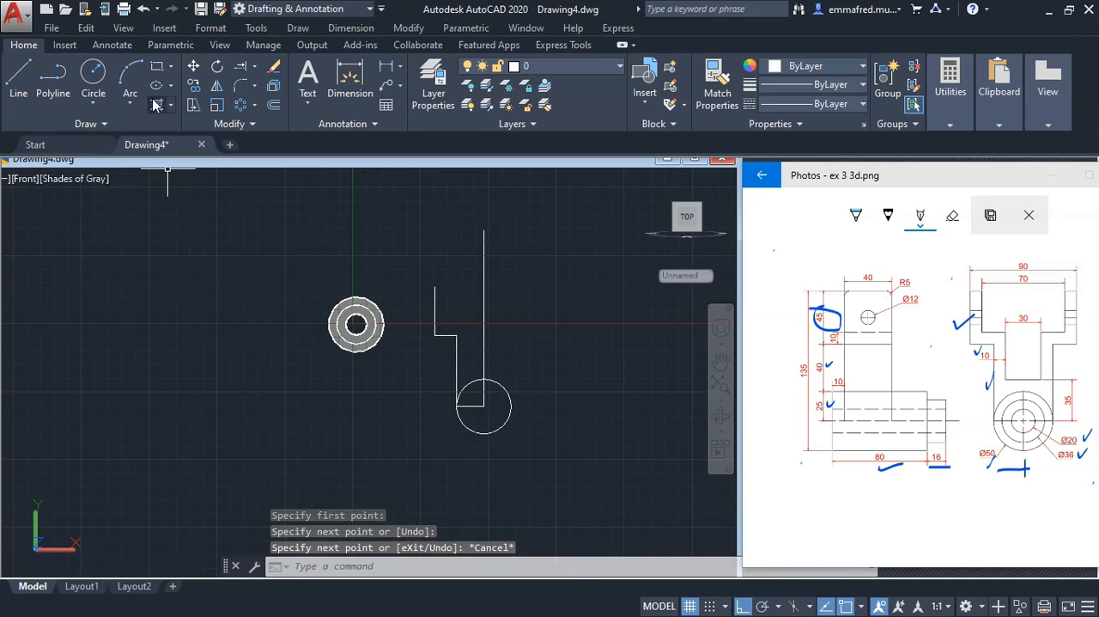
text(o)
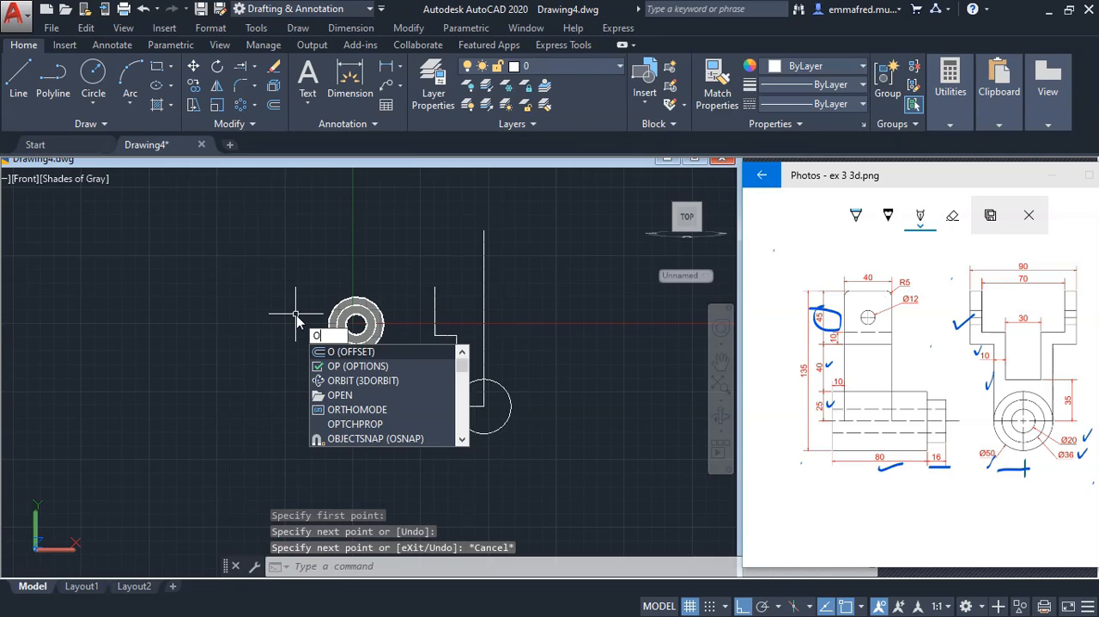
key(Return)
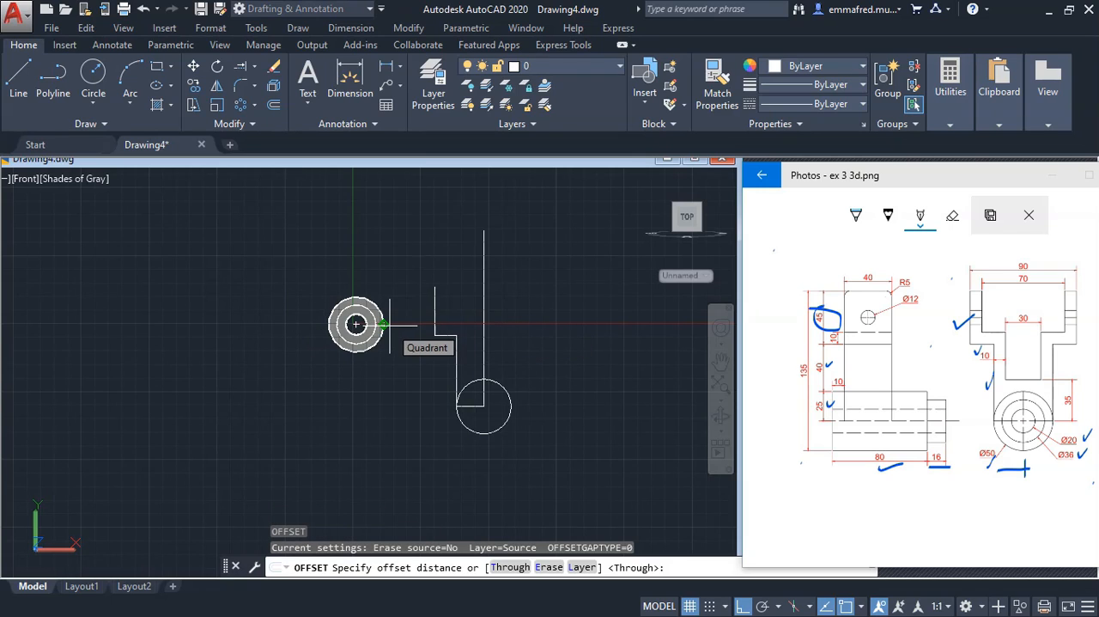
key(Escape)
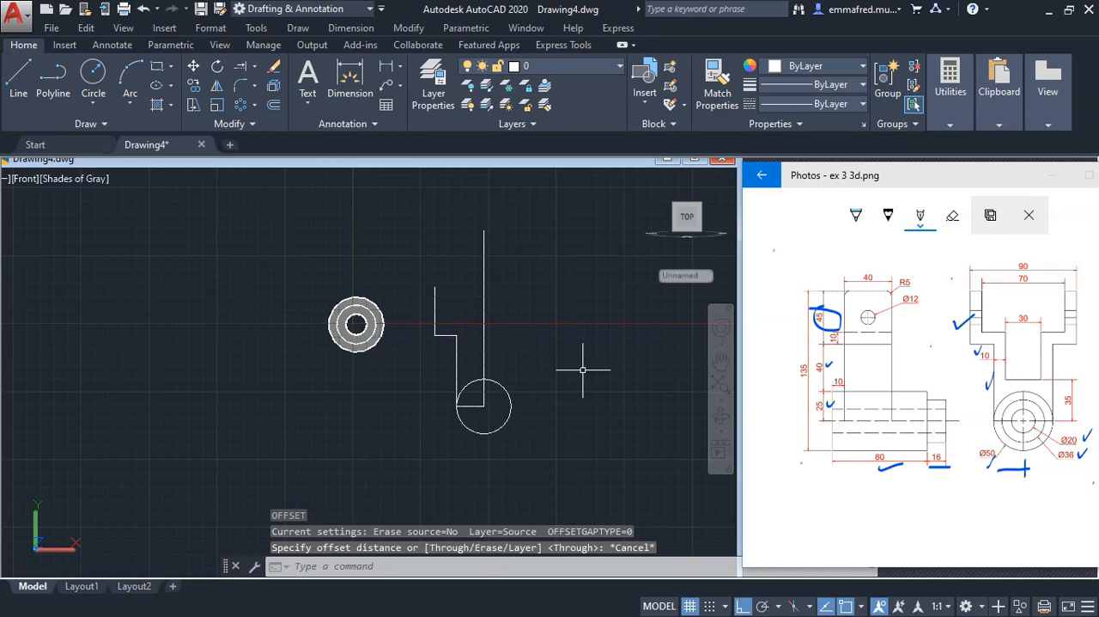
Offset the outer vertical line of the yoke's left arm 10 mm inward, towards the centreline
text(o)
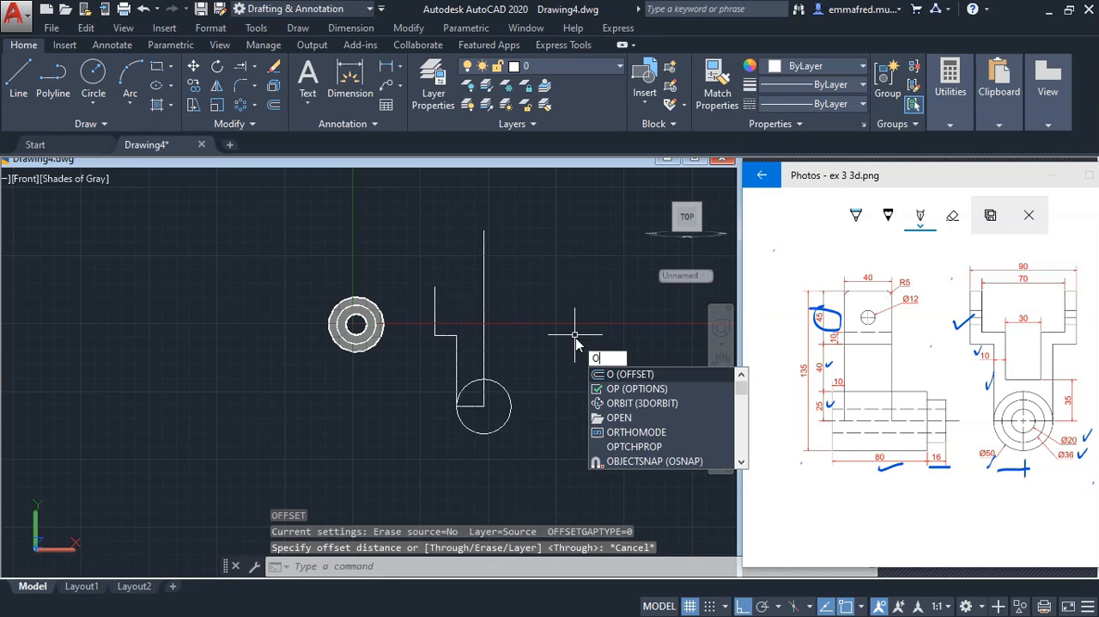
key(Return)
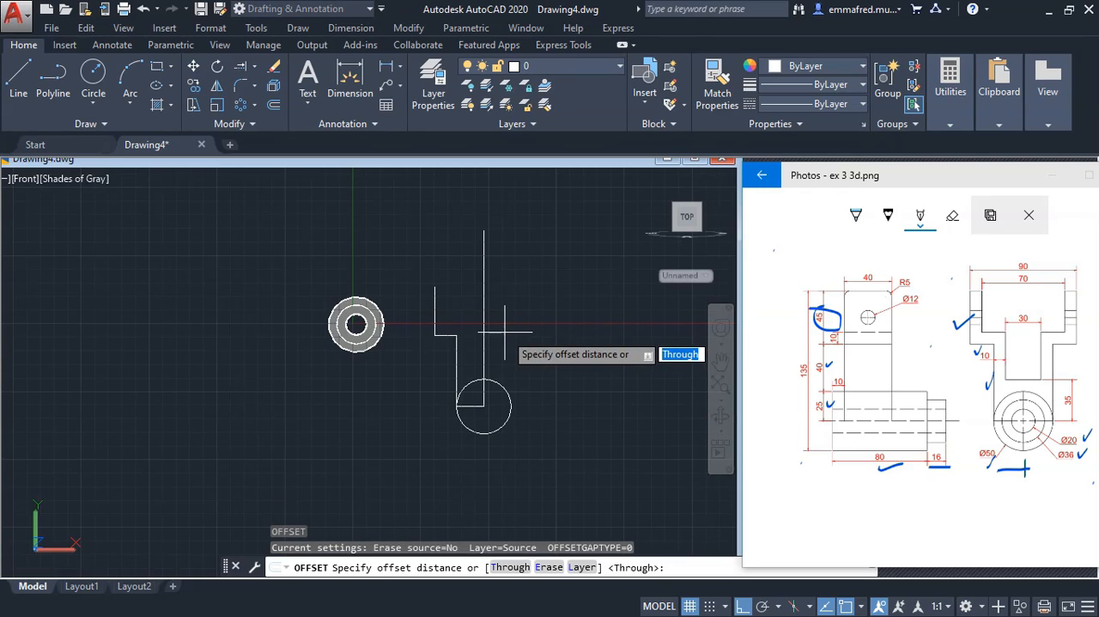
text(10)
key(Return)
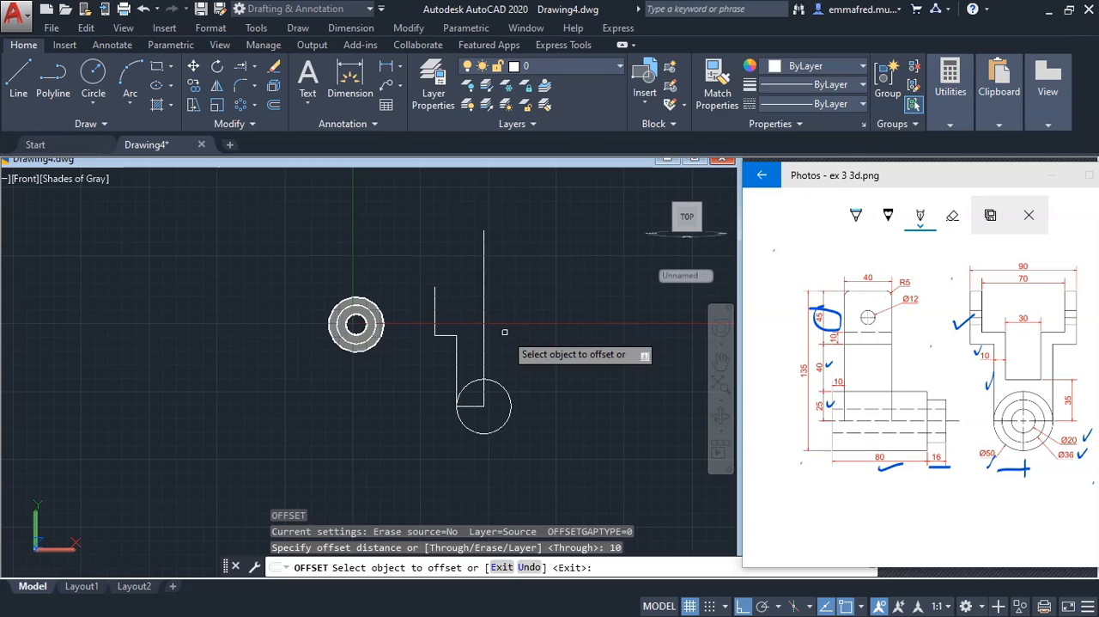
click(436, 316)
click(484, 301)
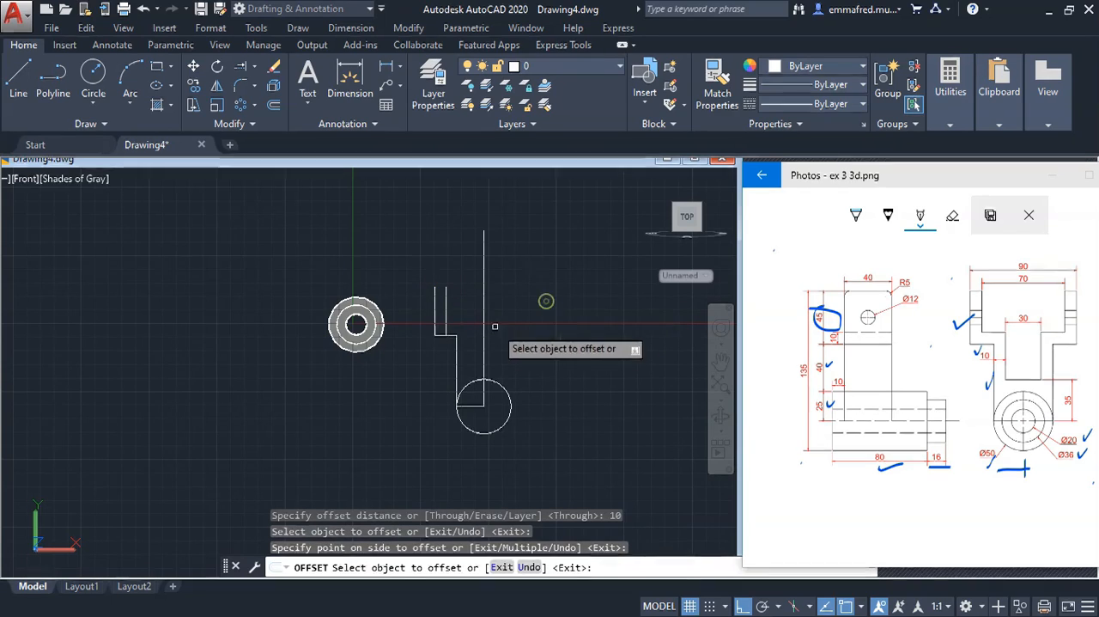
Offset the yoke's left shoulder line 10 mm upward and the left stem line 10 mm towards the centreline
click(448, 335)
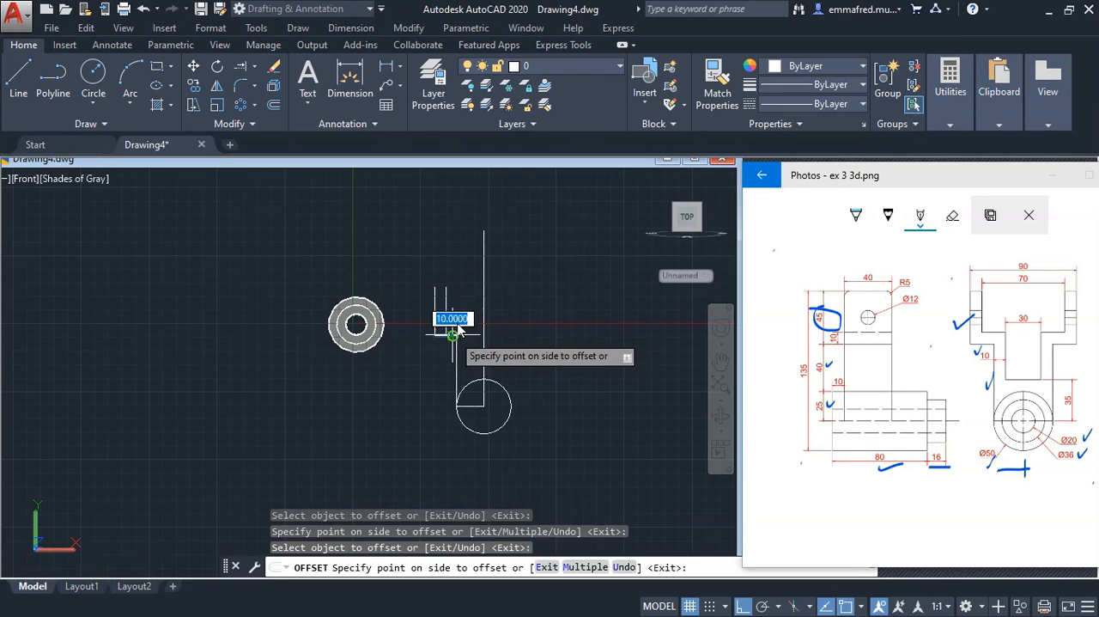
click(457, 306)
click(462, 356)
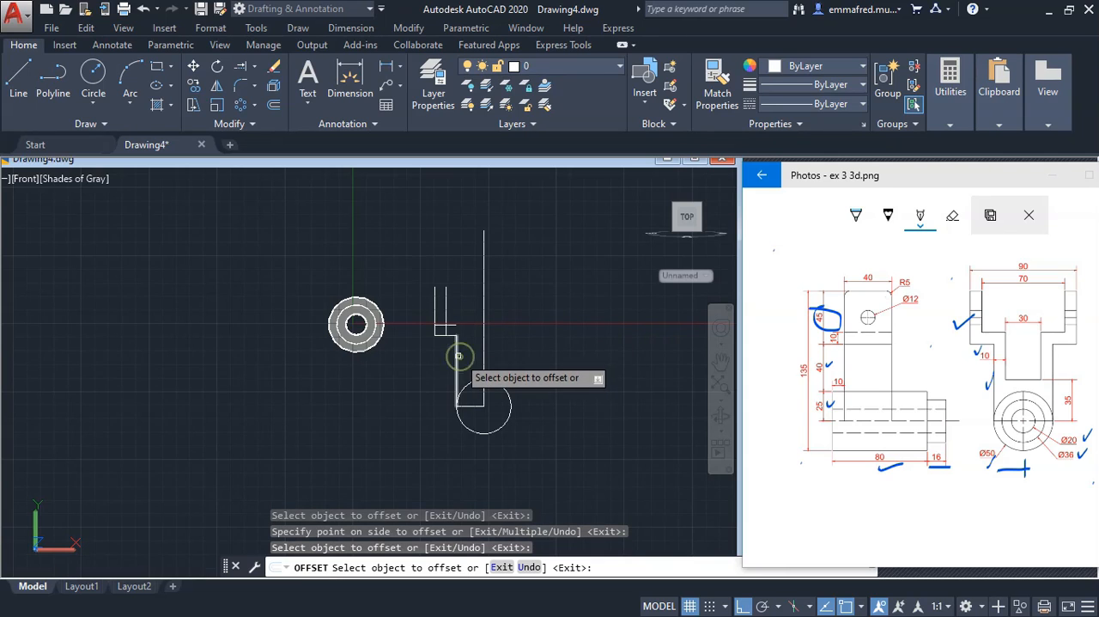
click(457, 355)
click(526, 351)
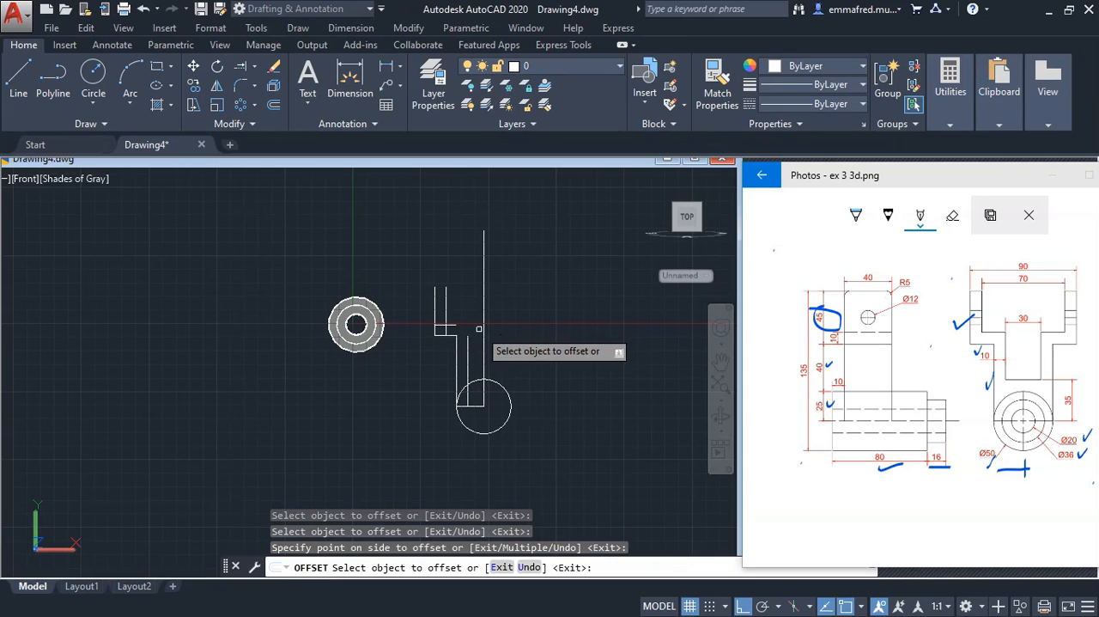
click(466, 311)
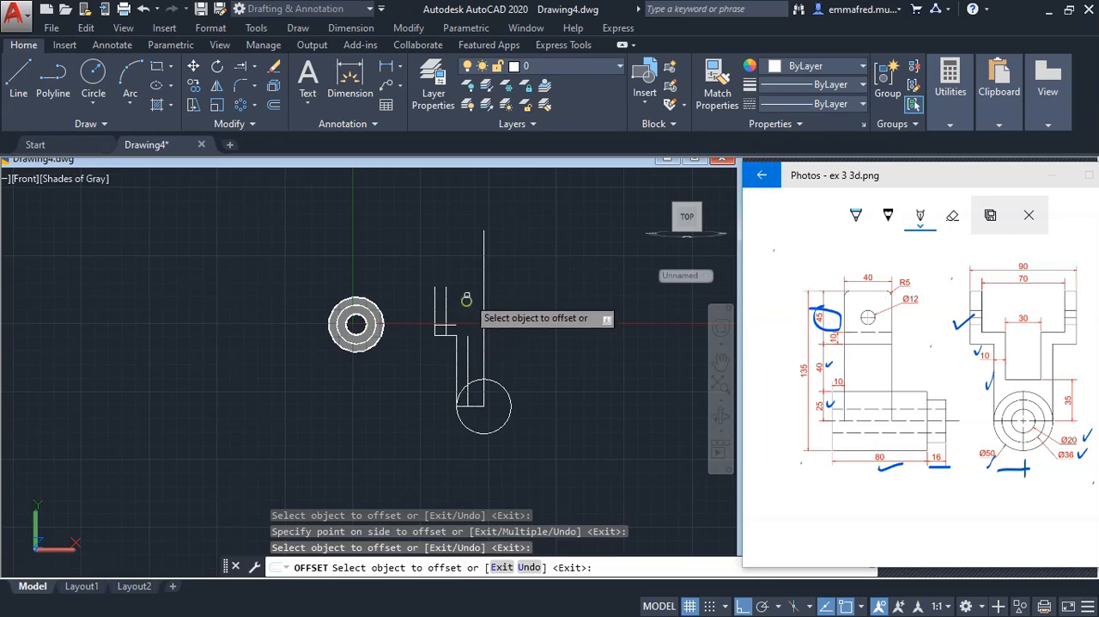
right_click(540, 295)
click(573, 309)
scroll(457, 338, up, 3)
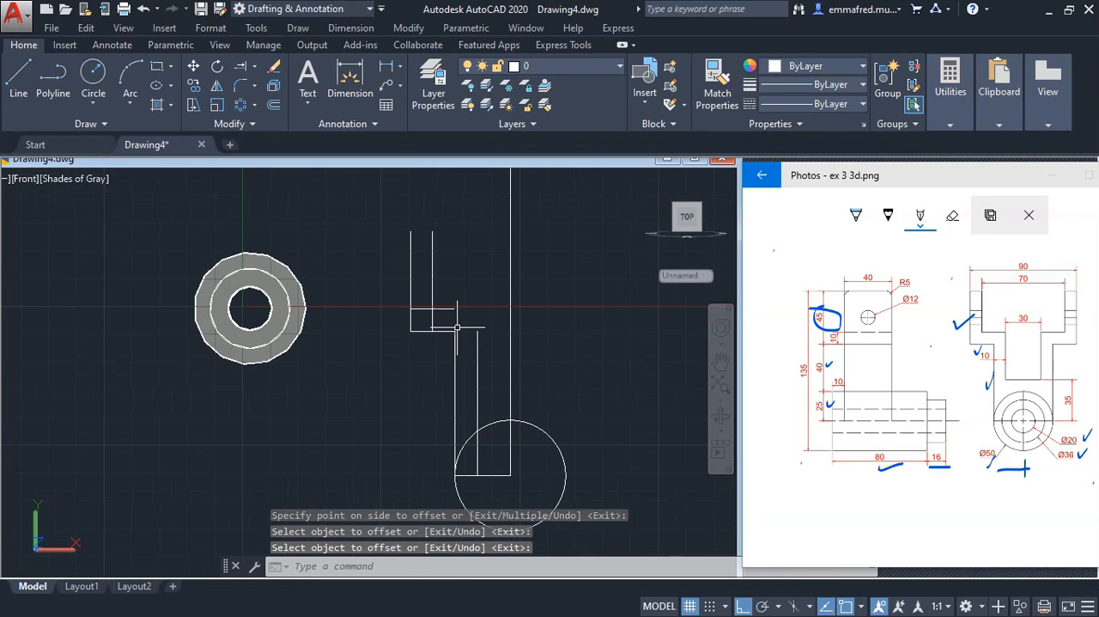
click(478, 317)
click(445, 296)
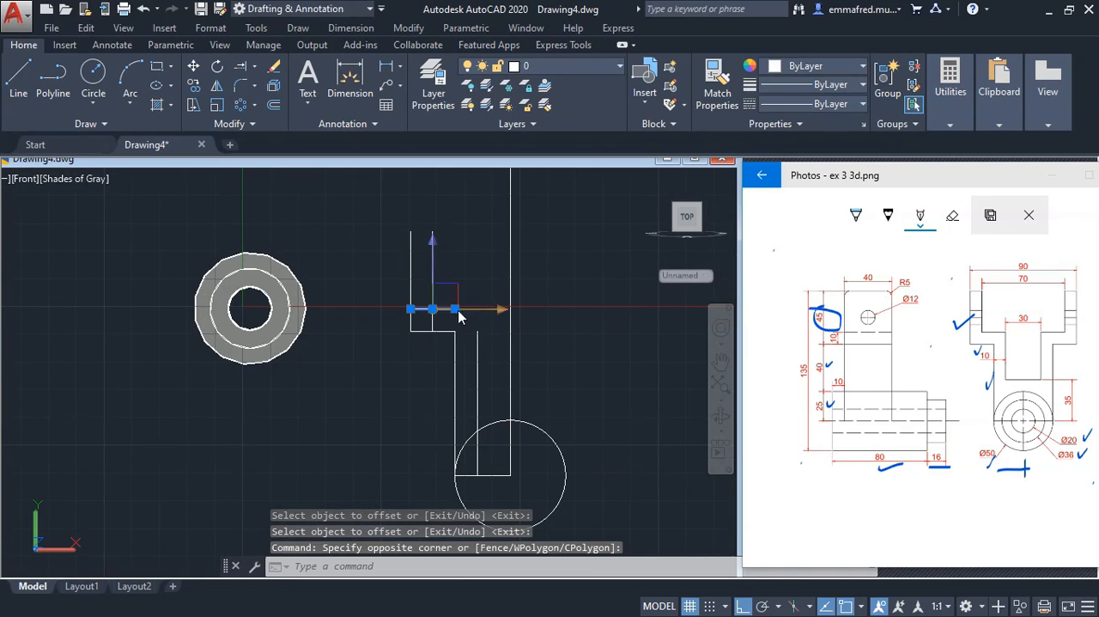
click(255, 68)
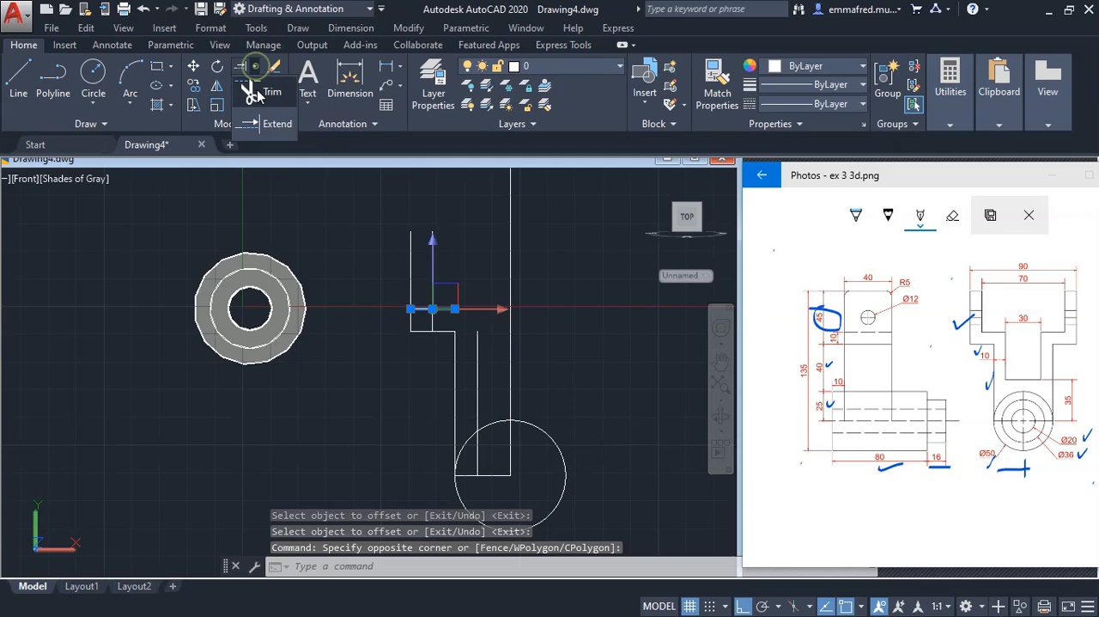
click(260, 116)
key(Escape)
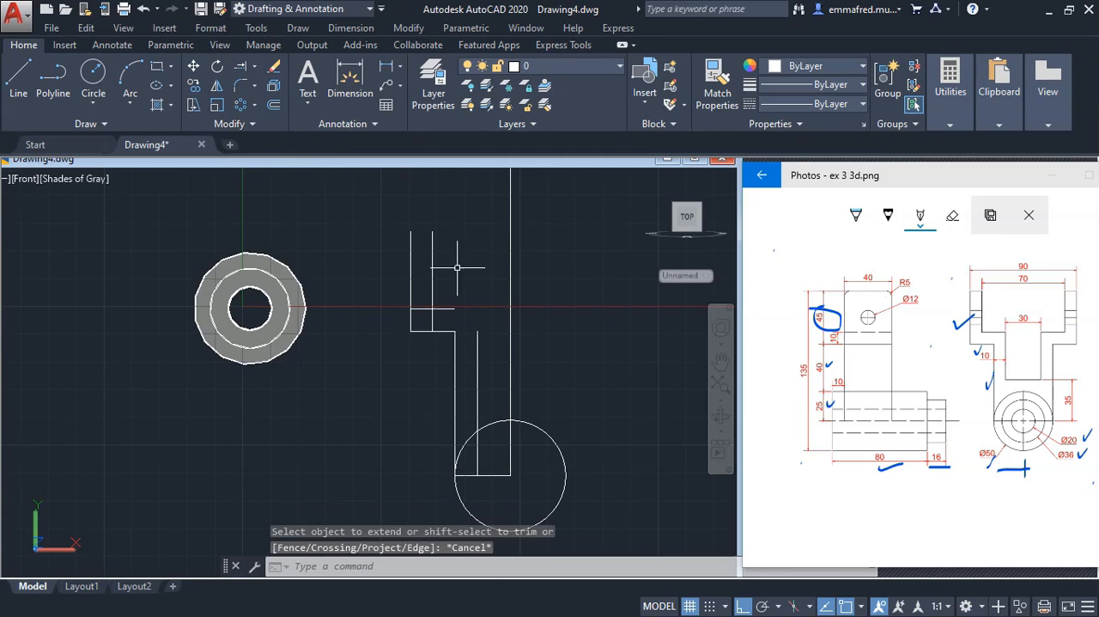
Extend the offset horizontal shoulder line to the vertical centreline
click(255, 67)
click(264, 122)
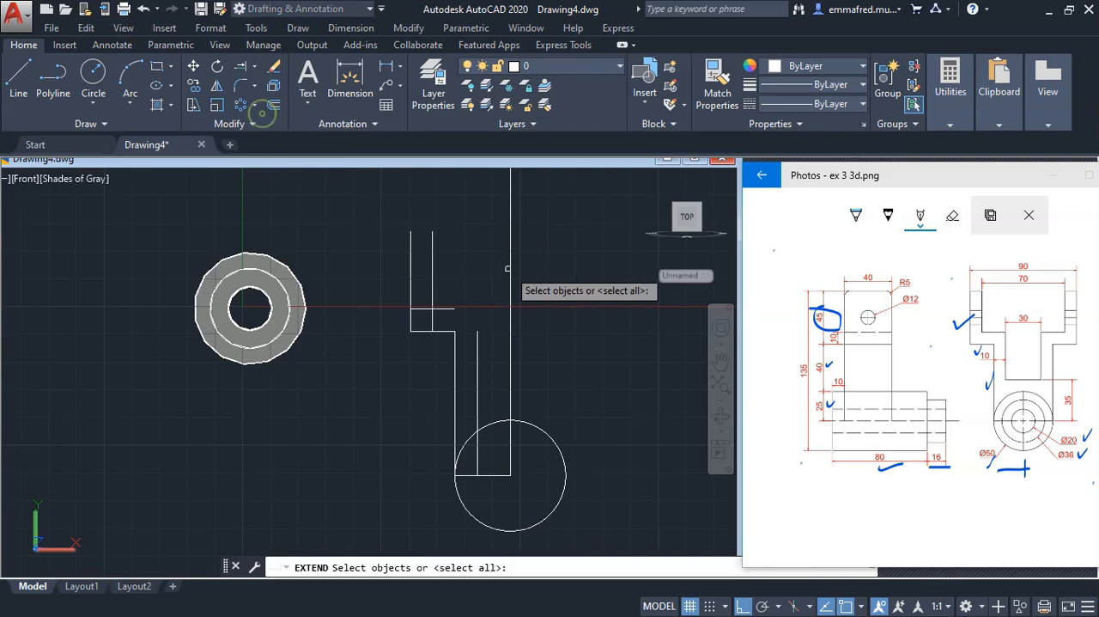
click(509, 274)
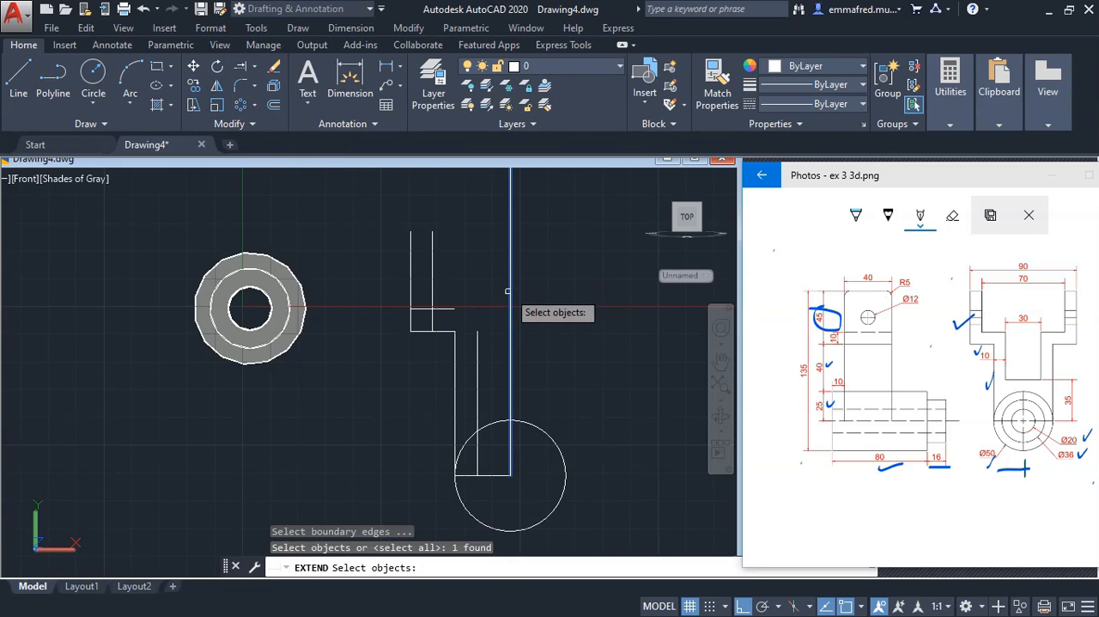
key(Return)
click(469, 272)
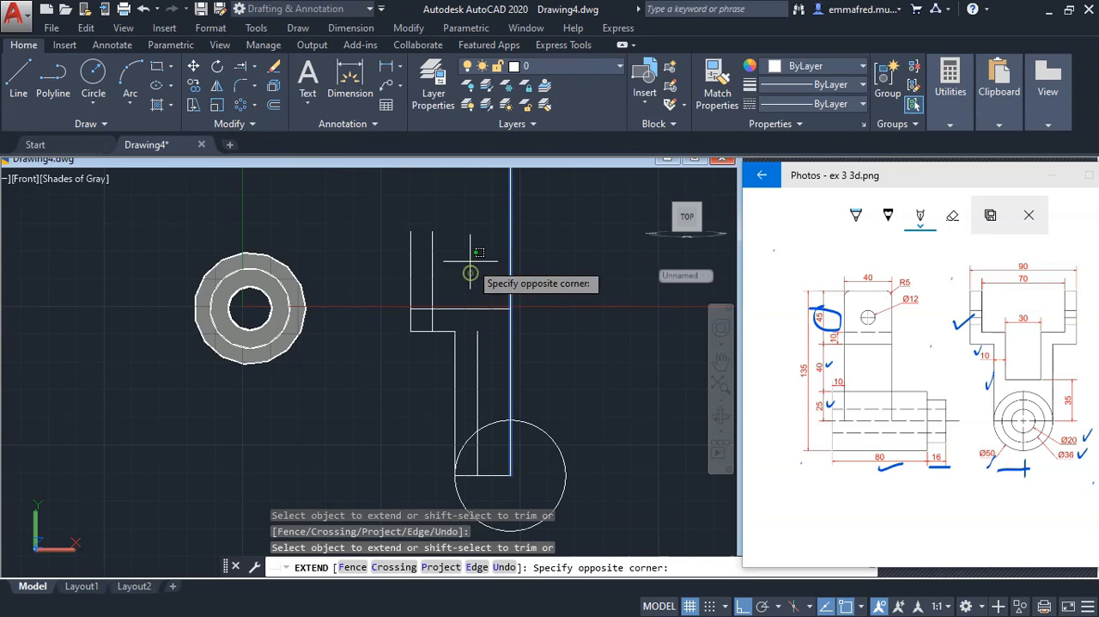
right_click(467, 242)
click(493, 255)
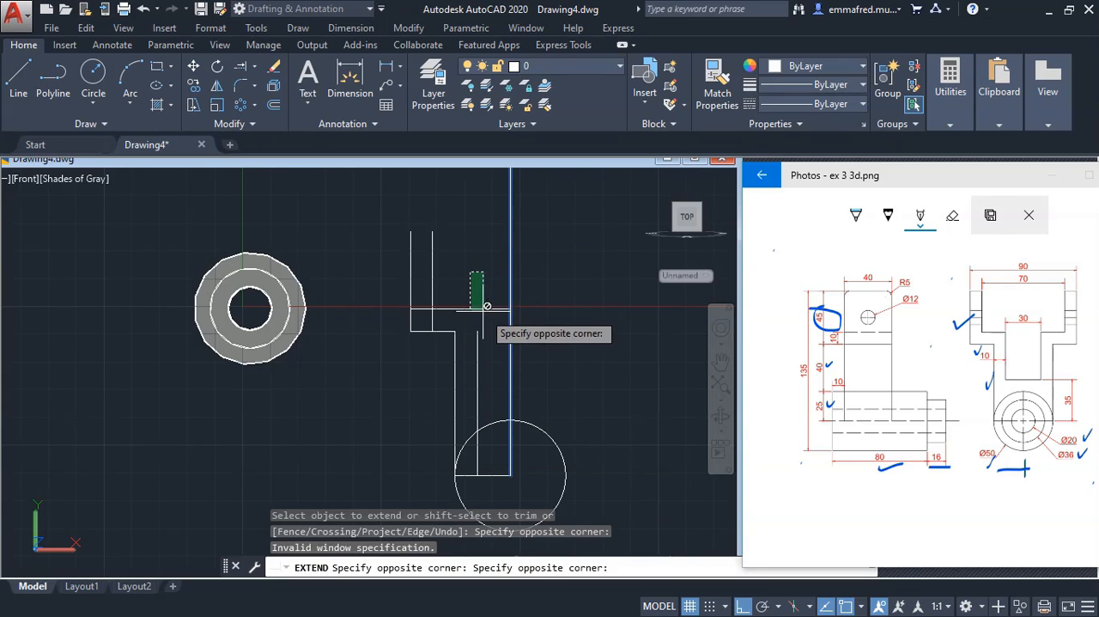
click(477, 309)
right_click(471, 252)
click(506, 262)
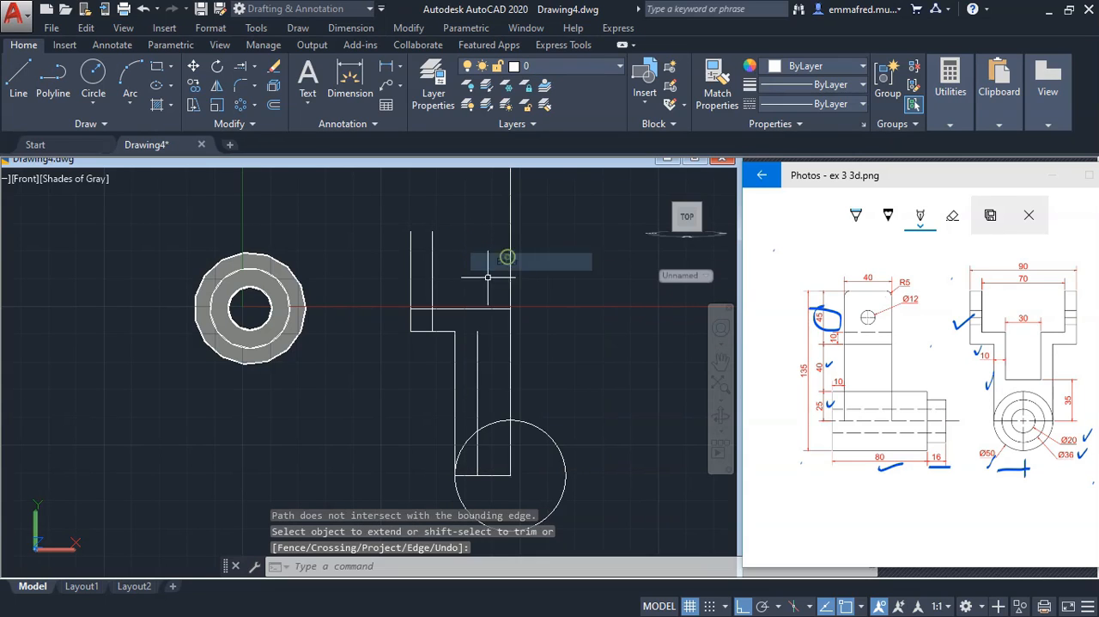
Extend the inner vertical stem line up to the upper horizontal shoulder line
right_click(489, 280)
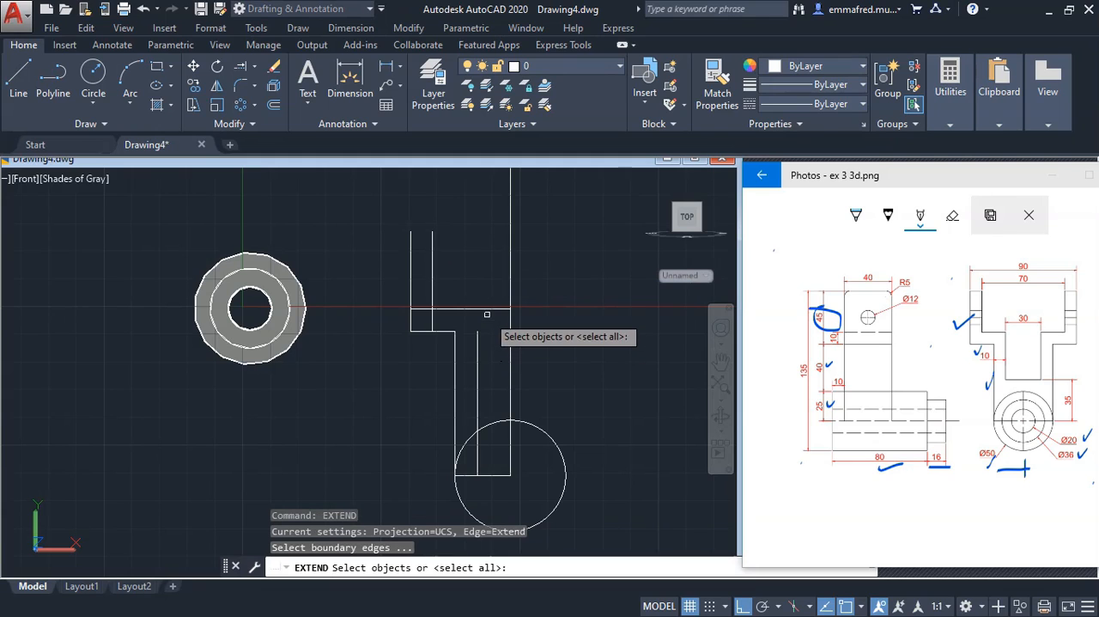
click(487, 309)
key(Return)
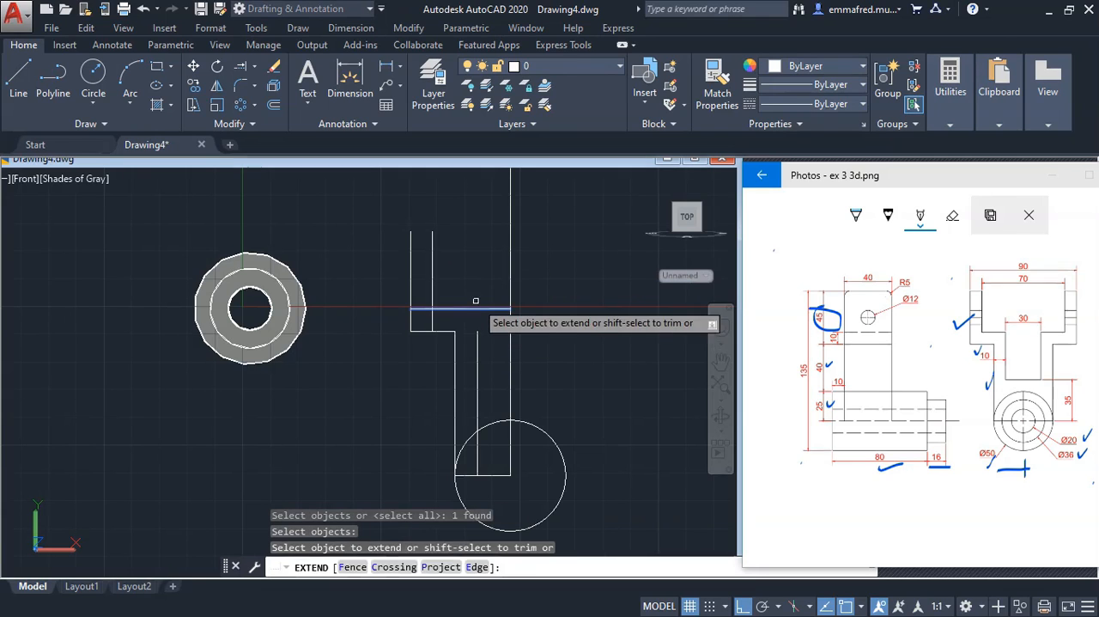
right_click(470, 253)
click(502, 262)
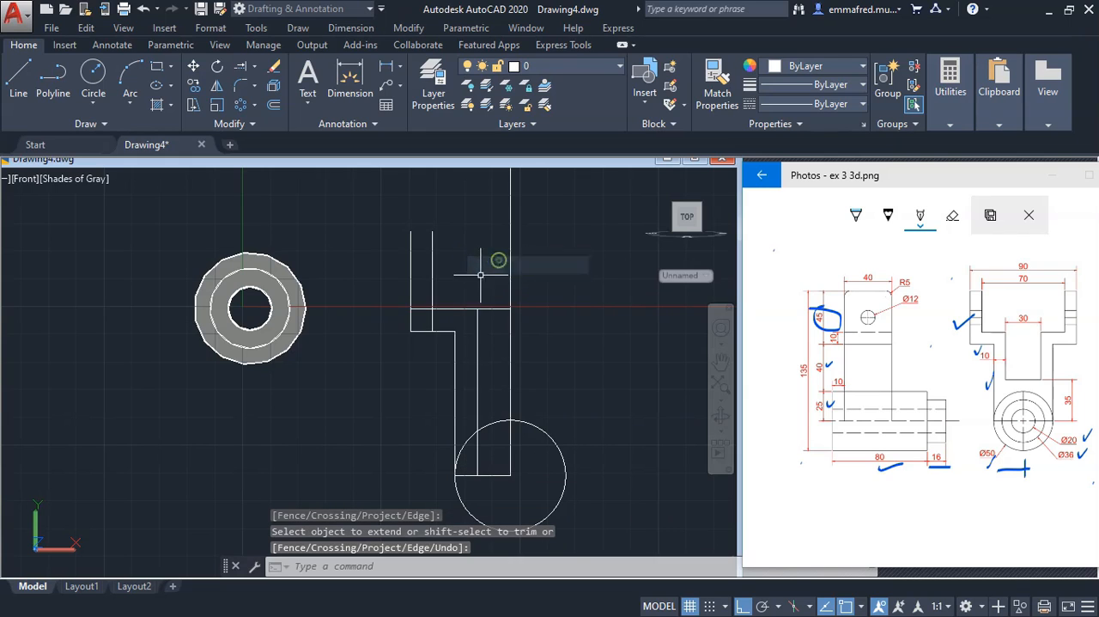
Trim the overhanging ends of the upper shoulder line and the inner arm line to leave a clean stepped left-half outline
click(496, 331)
click(400, 308)
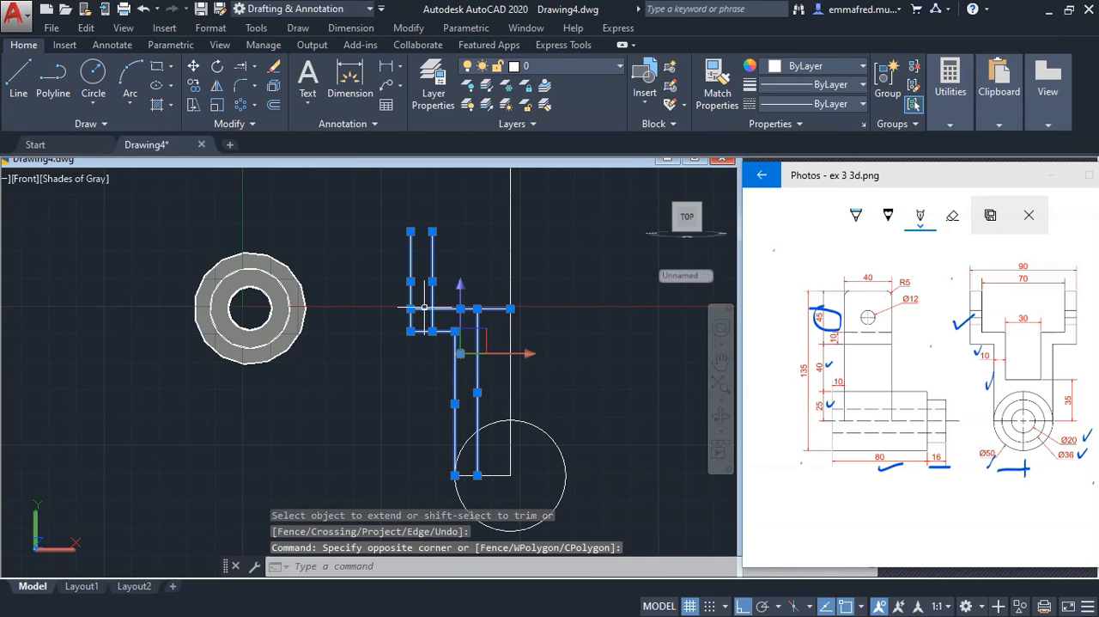
text(tr)
key(Return)
click(498, 312)
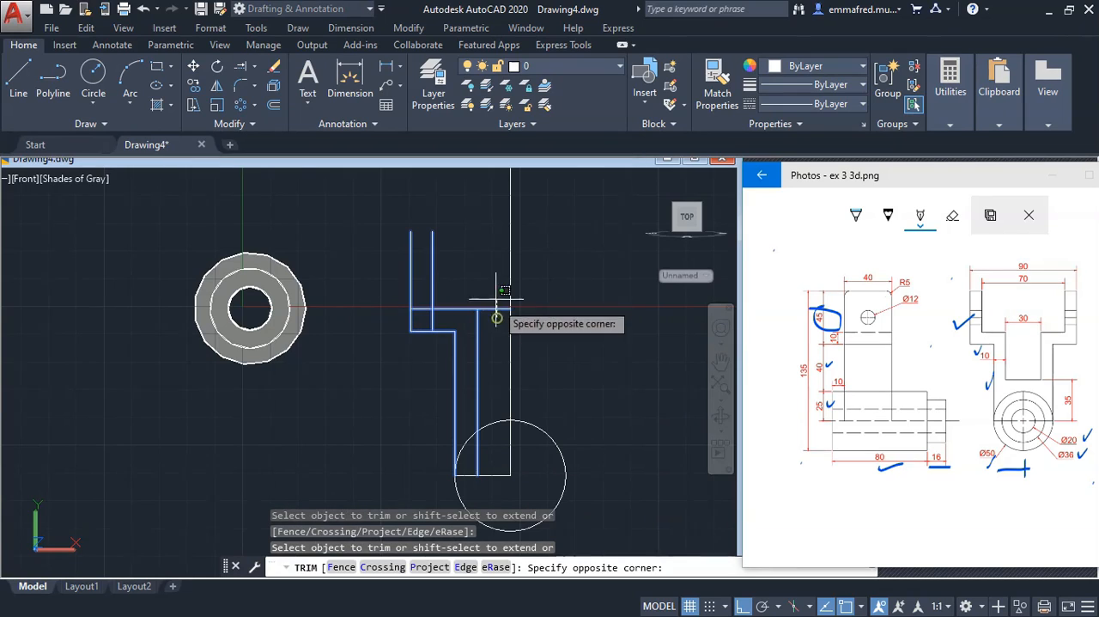
click(485, 296)
click(443, 317)
click(424, 317)
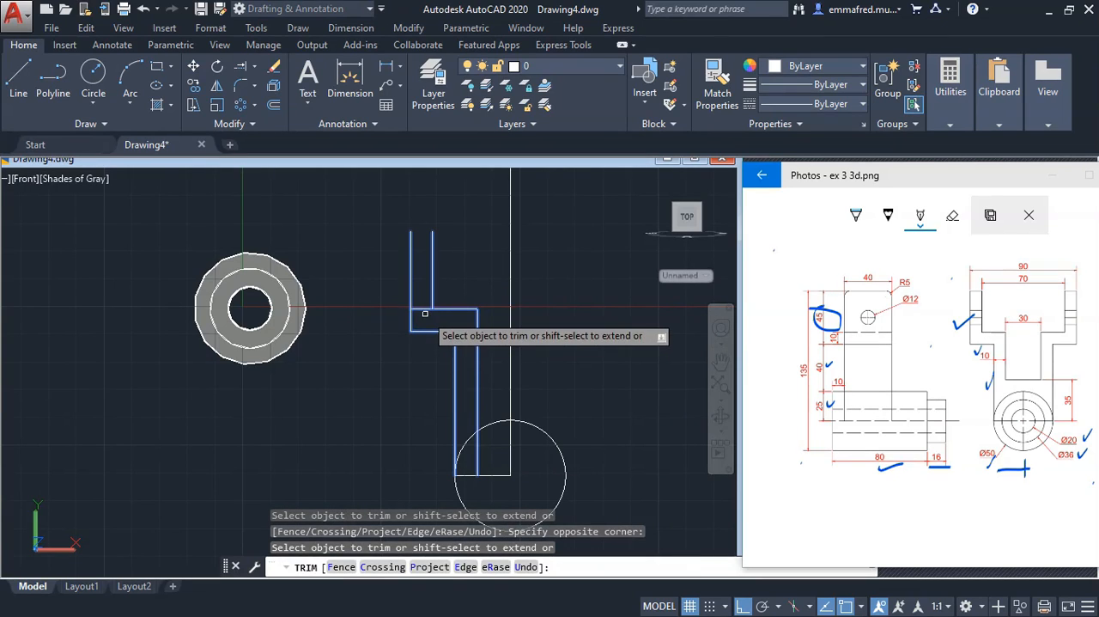
click(424, 309)
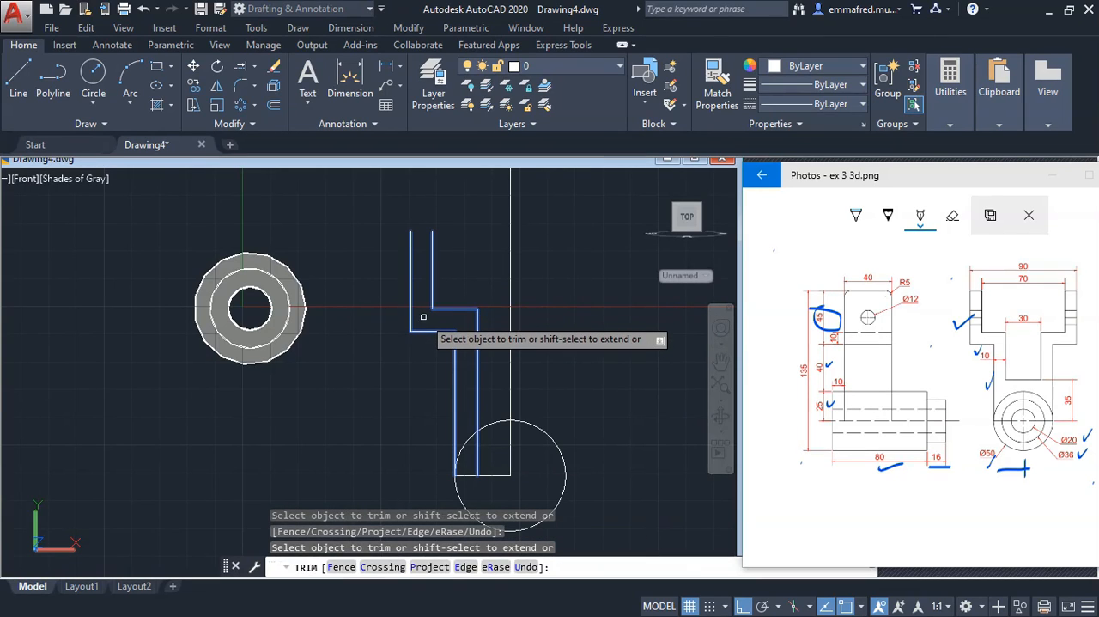
key(Escape)
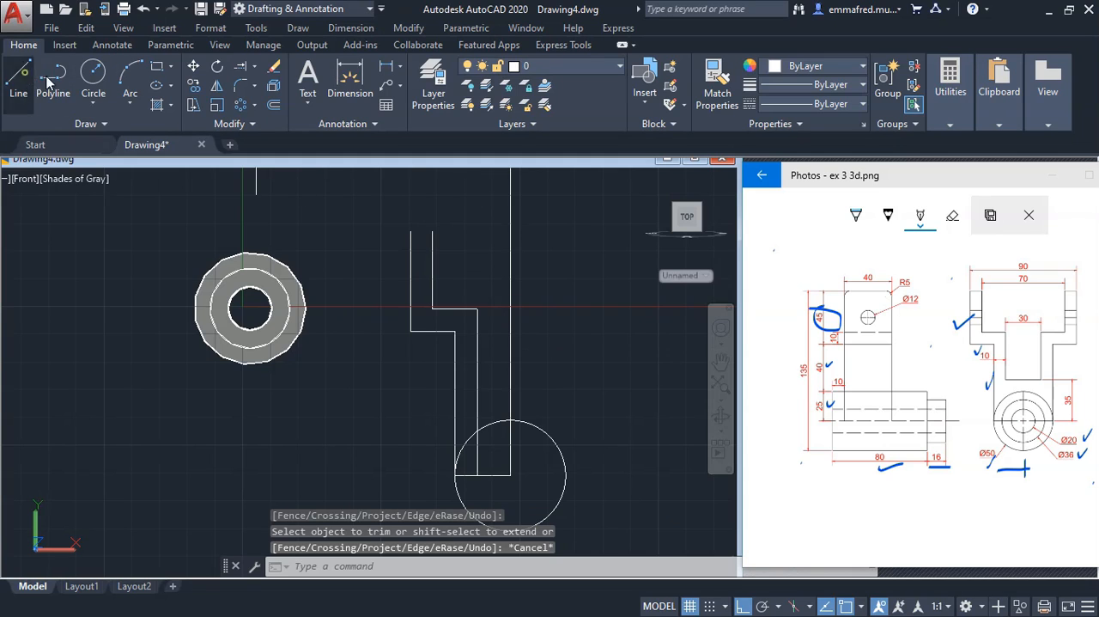
Close the top of the yoke's left arm with a horizontal line between its two vertical edges
click(19, 75)
click(410, 231)
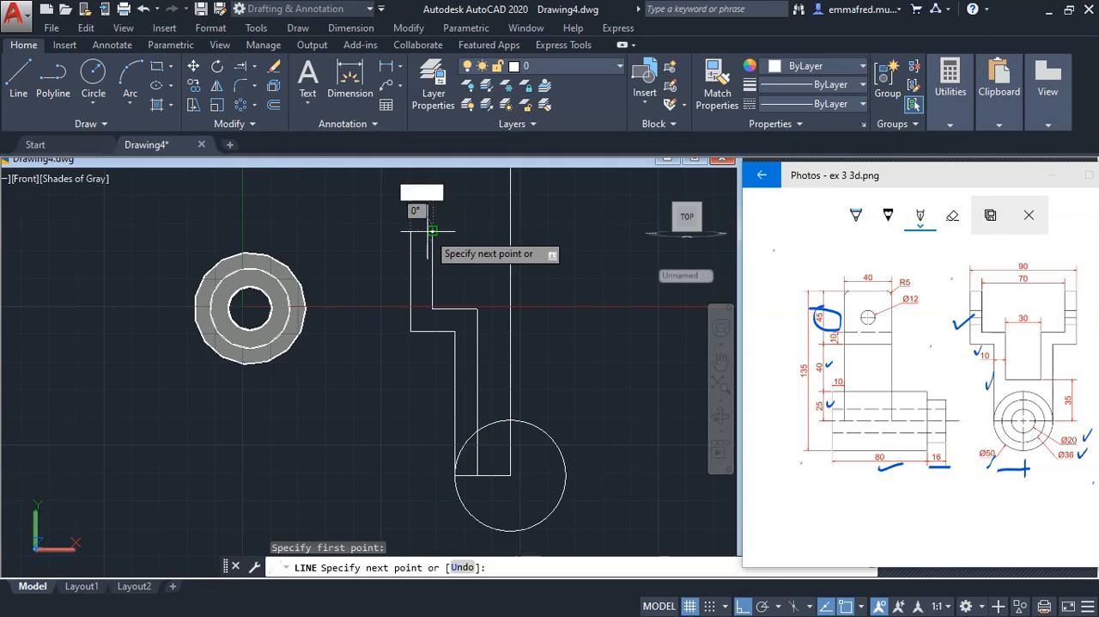
click(432, 231)
key(Return)
Mirror the yoke's left-half outline across the vertical centreline, keeping the source objects
scroll(502, 249, down, 4)
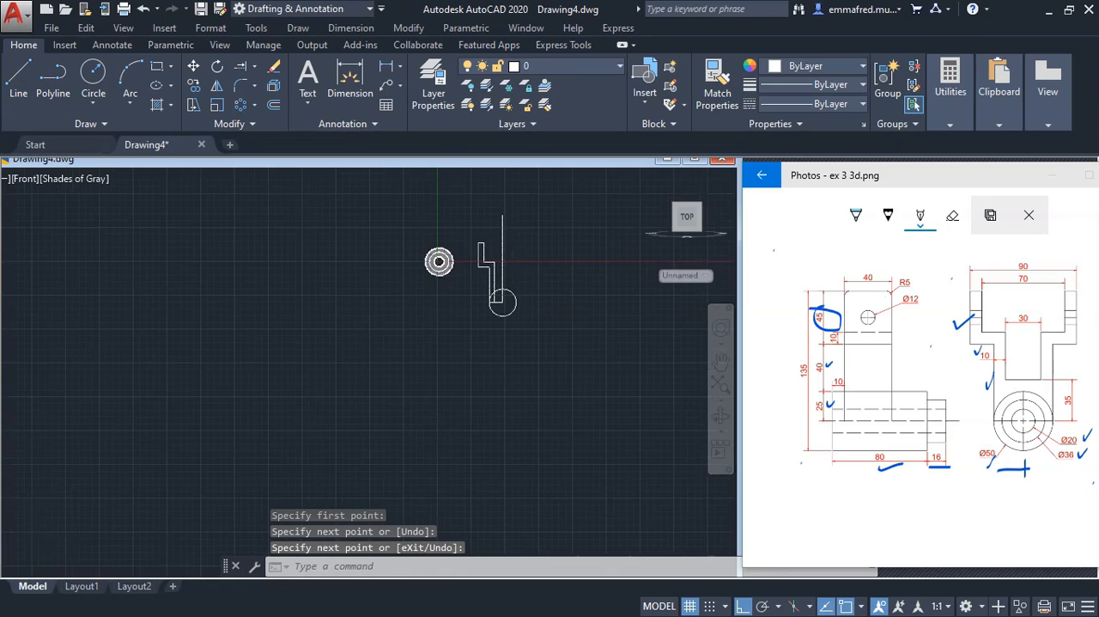
scroll(515, 258, up, 2)
scroll(541, 279, down, 2)
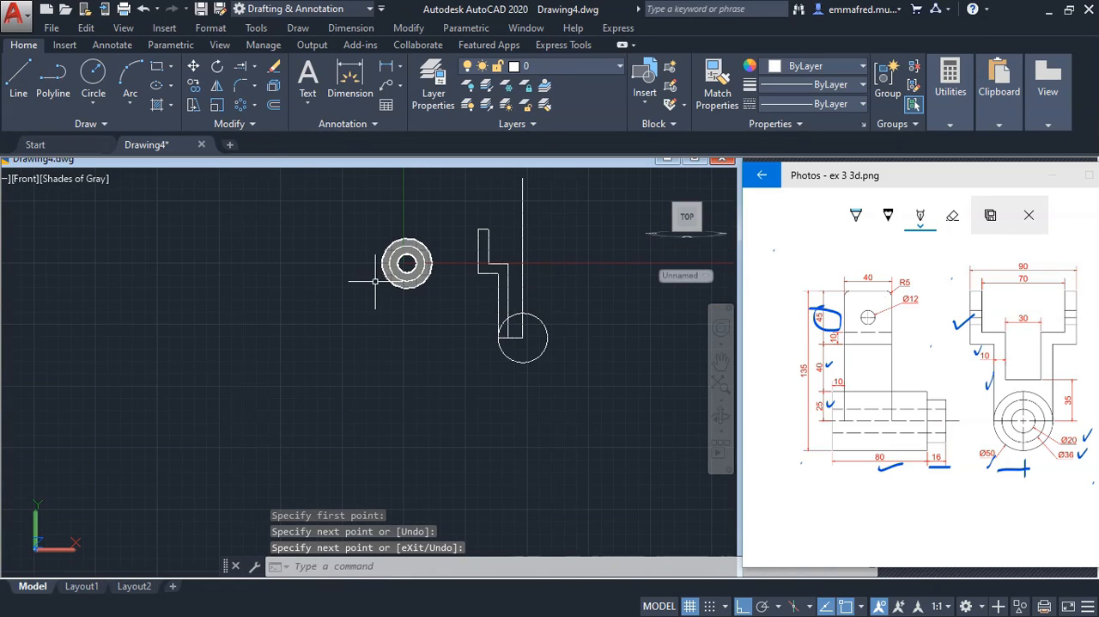
text(MI)
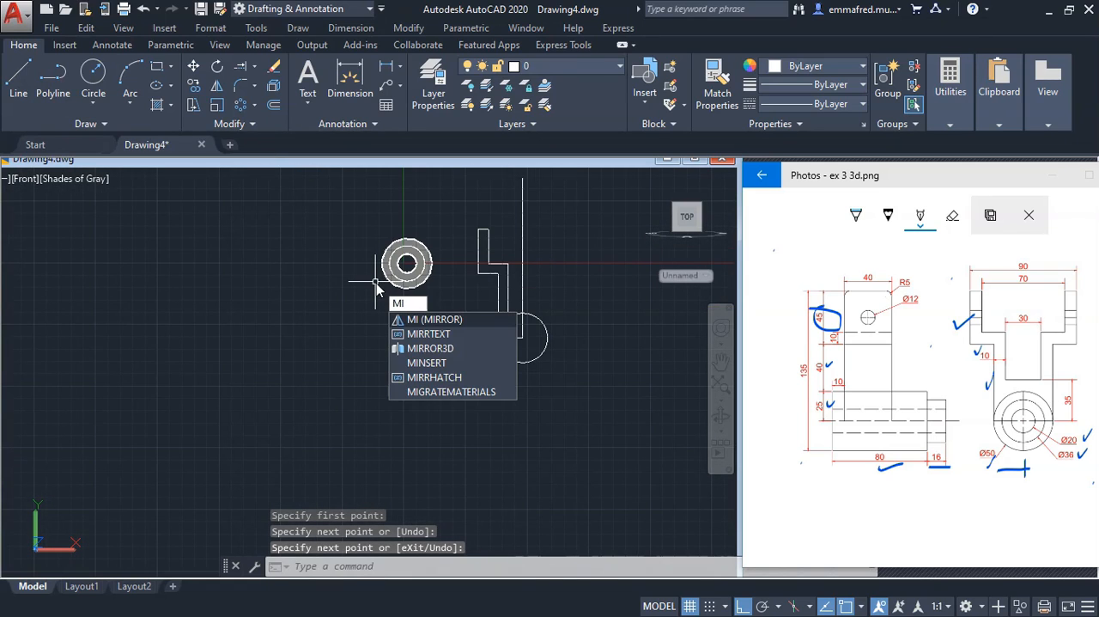
key(Return)
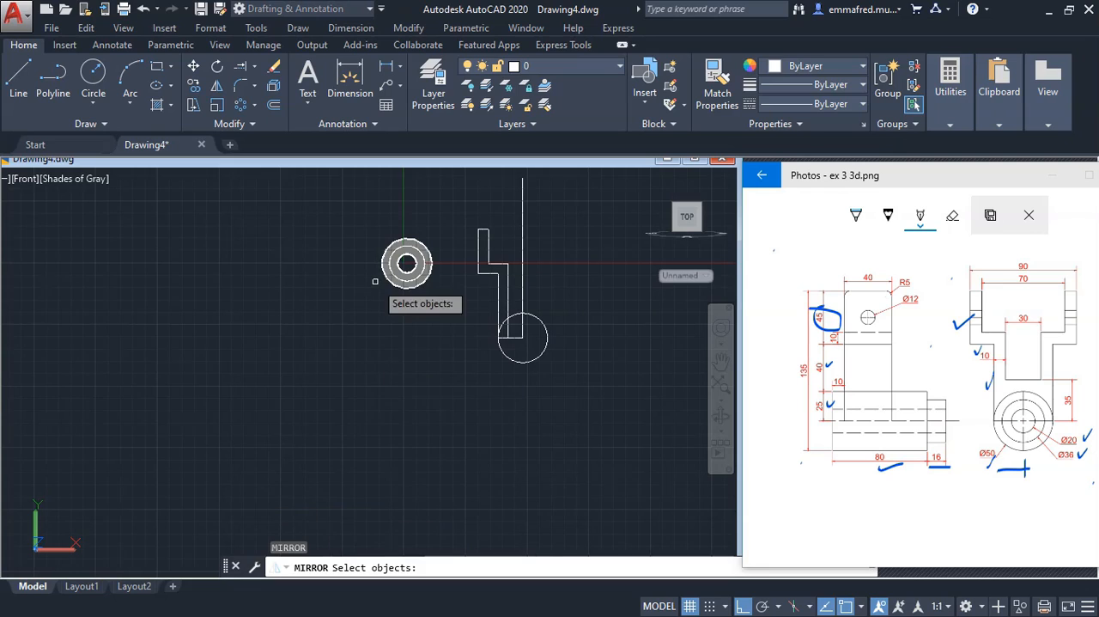
click(462, 216)
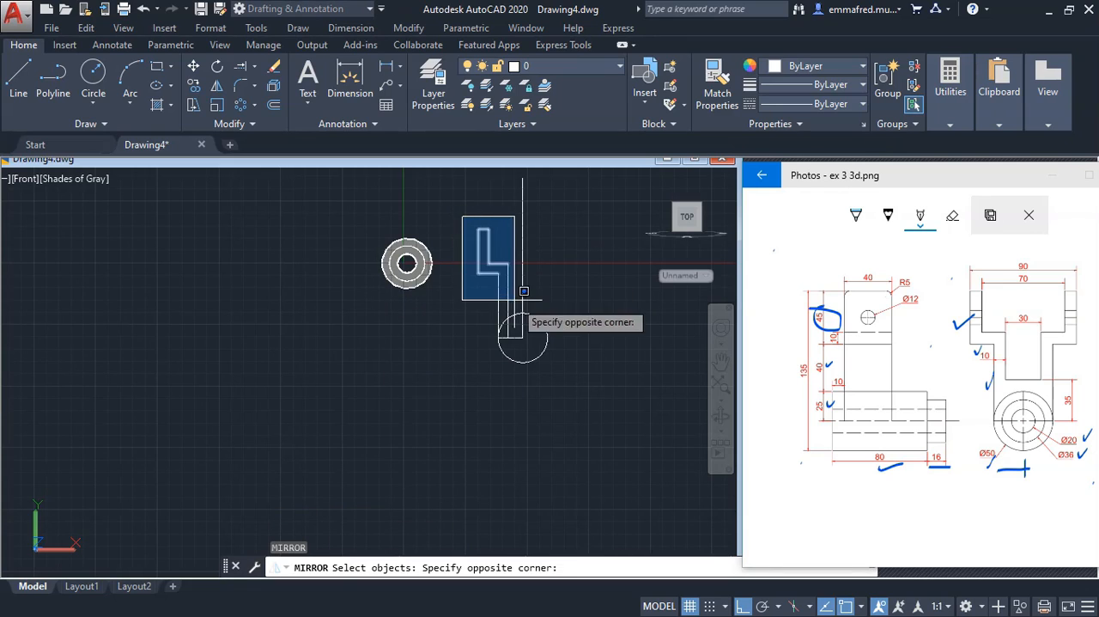
click(516, 347)
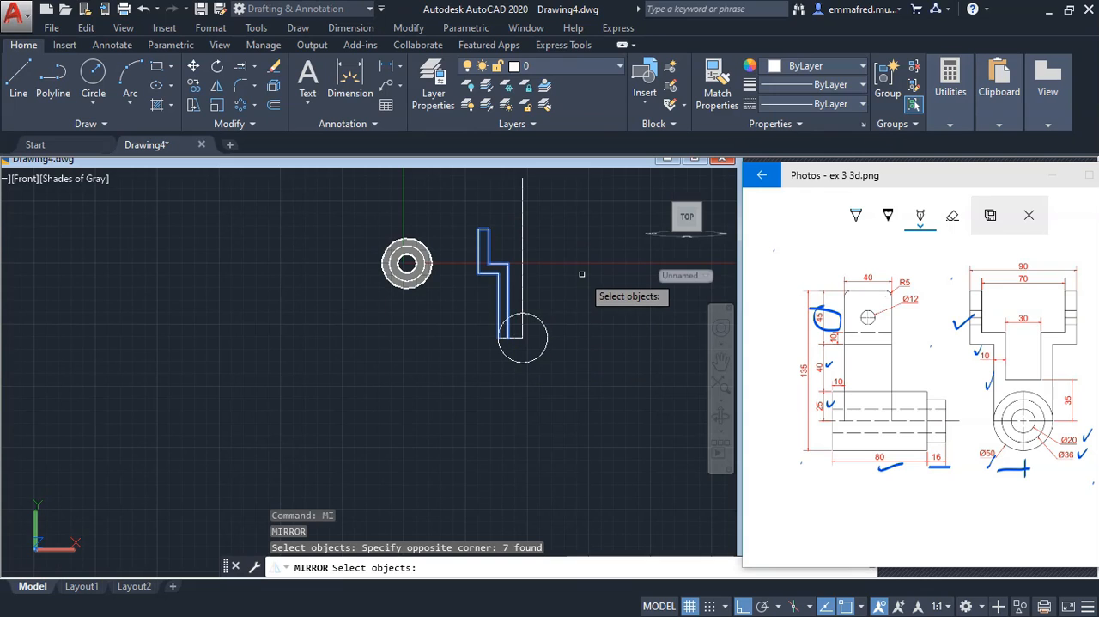
key(Return)
click(519, 199)
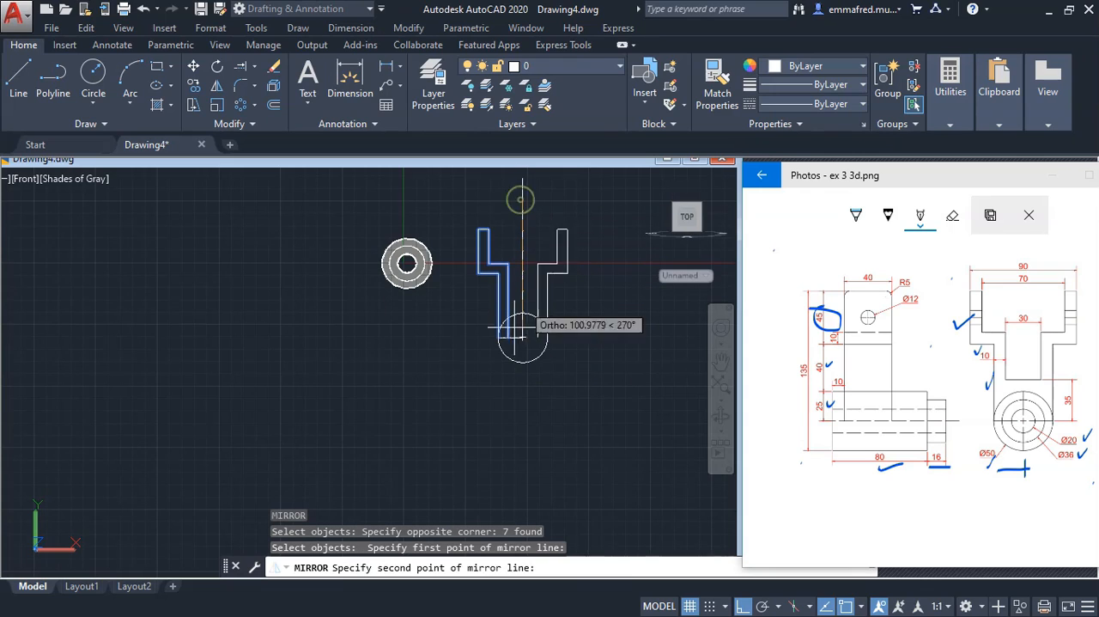
click(515, 421)
key(Return)
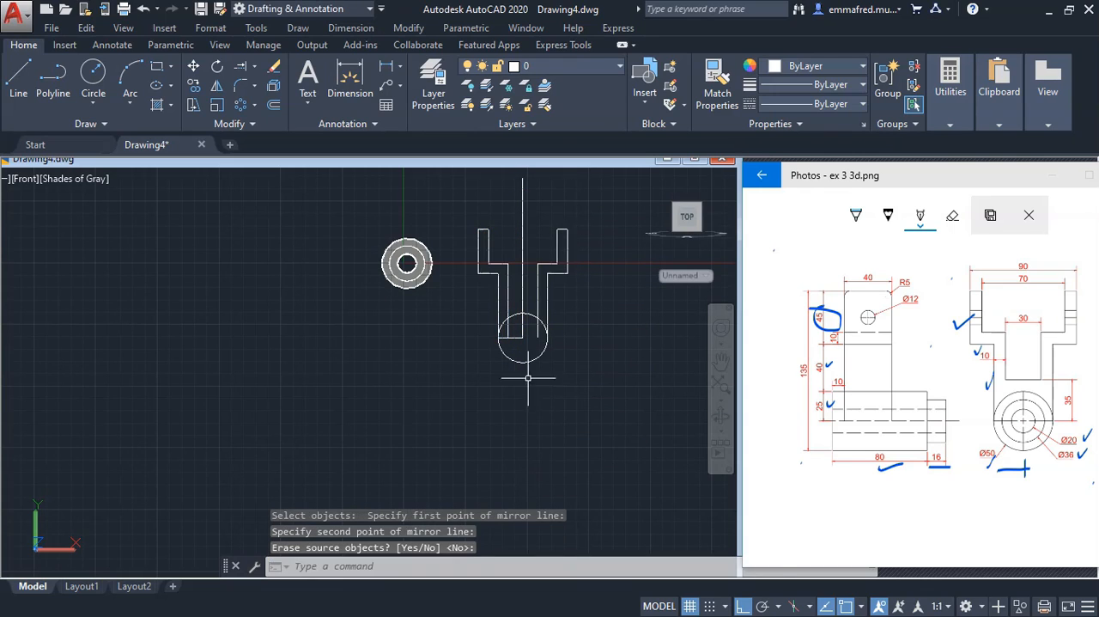
scroll(531, 322, up, 3)
scroll(532, 320, down, 2)
scroll(542, 274, up, 3)
scroll(542, 274, down, 2)
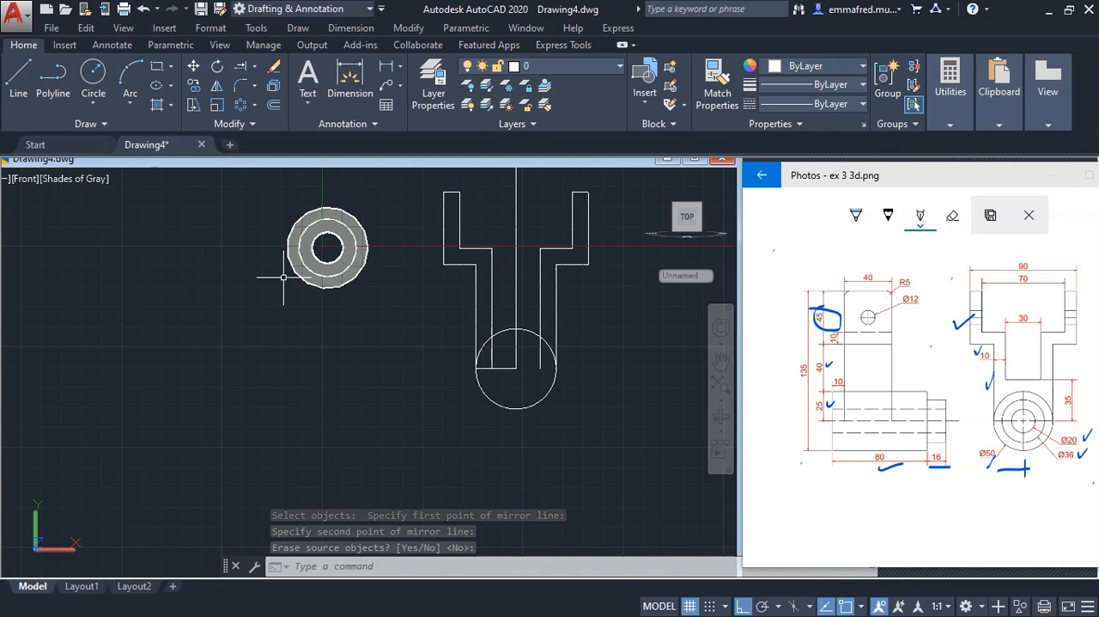
Move the short horizontal line at the circle's centre 35 mm straight up to form the slot floor
scroll(498, 373, up, 2)
click(462, 354)
click(531, 380)
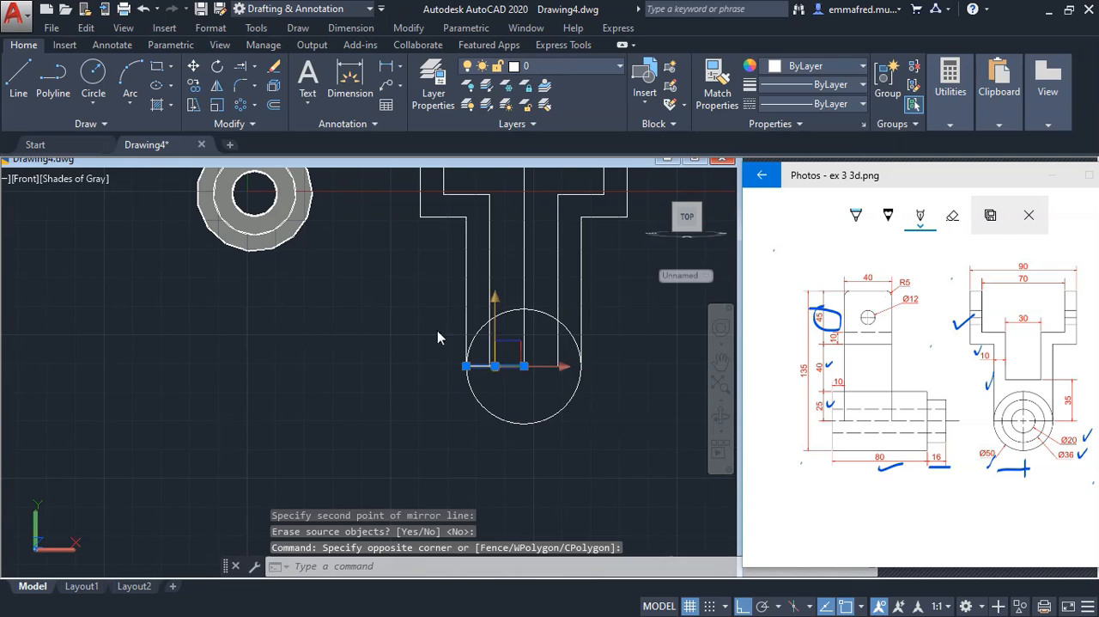
click(193, 66)
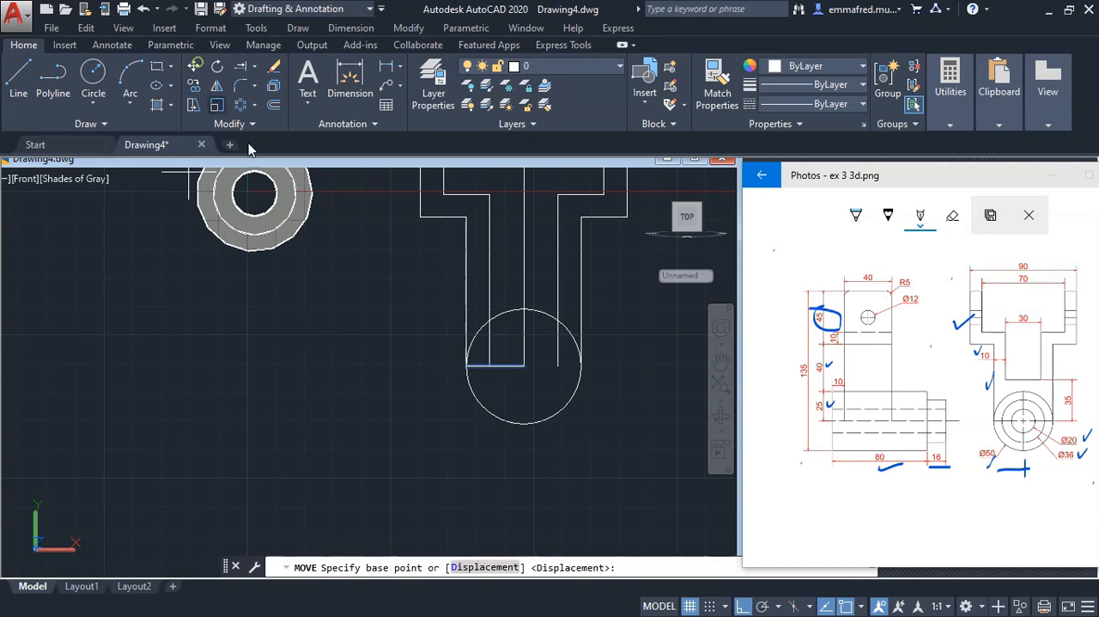
click(336, 383)
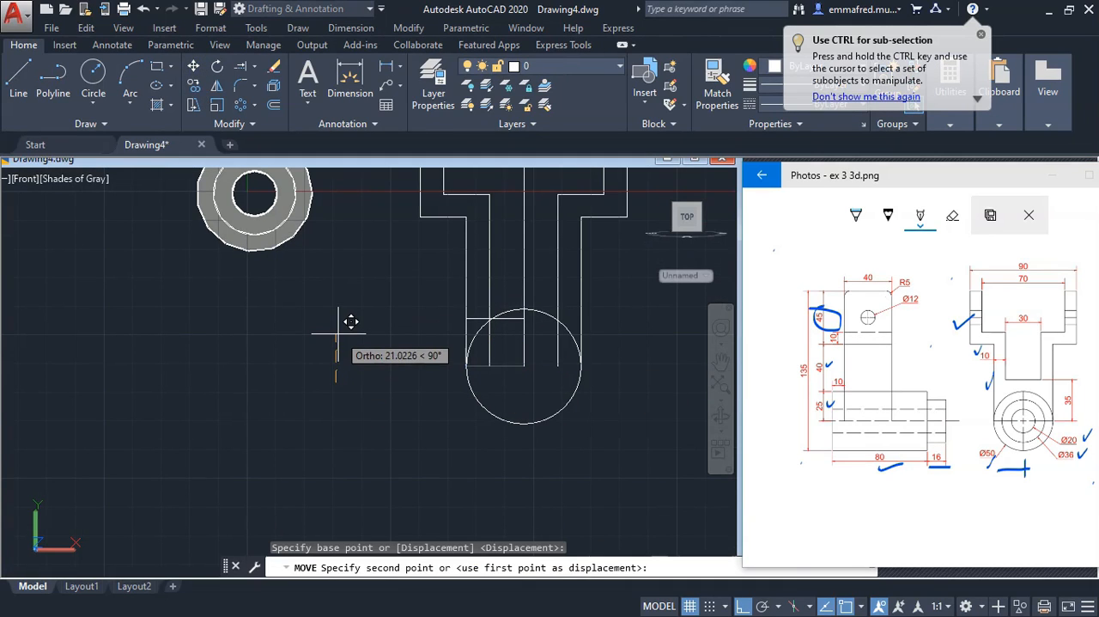
text(35)
key(Return)
key(Escape)
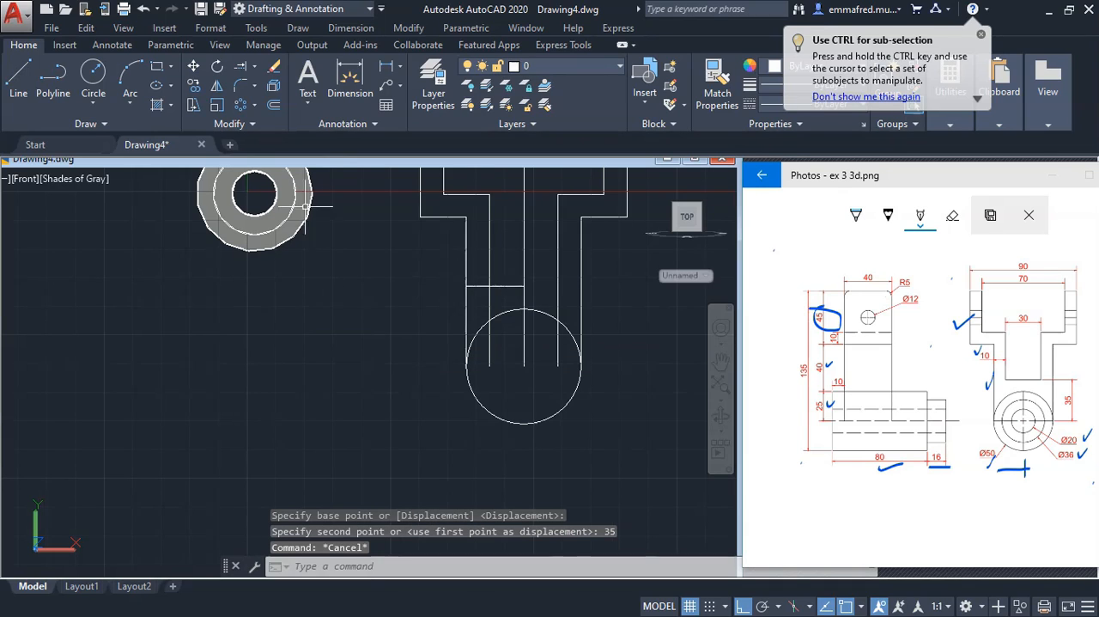
Extend the slot floor line across to the right inner stem line
click(255, 66)
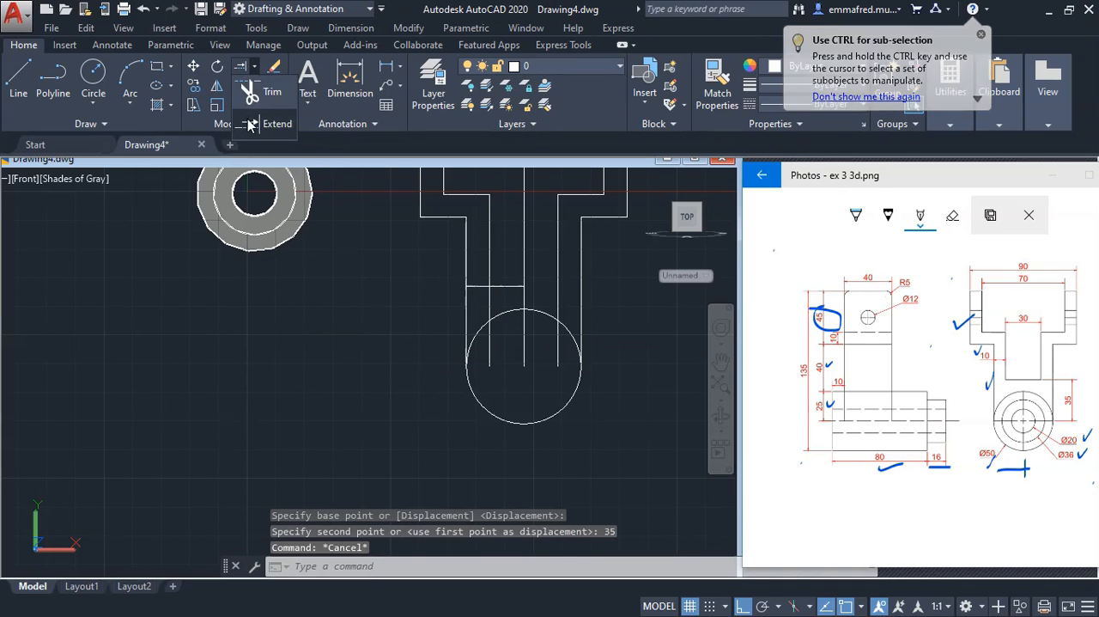
click(266, 112)
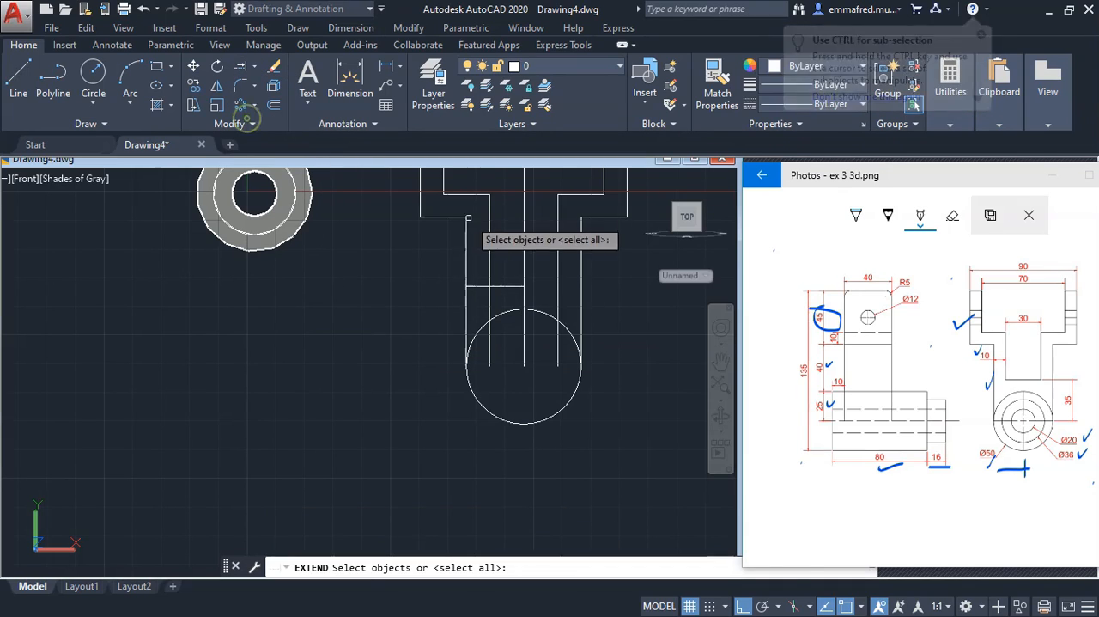
click(556, 298)
key(Return)
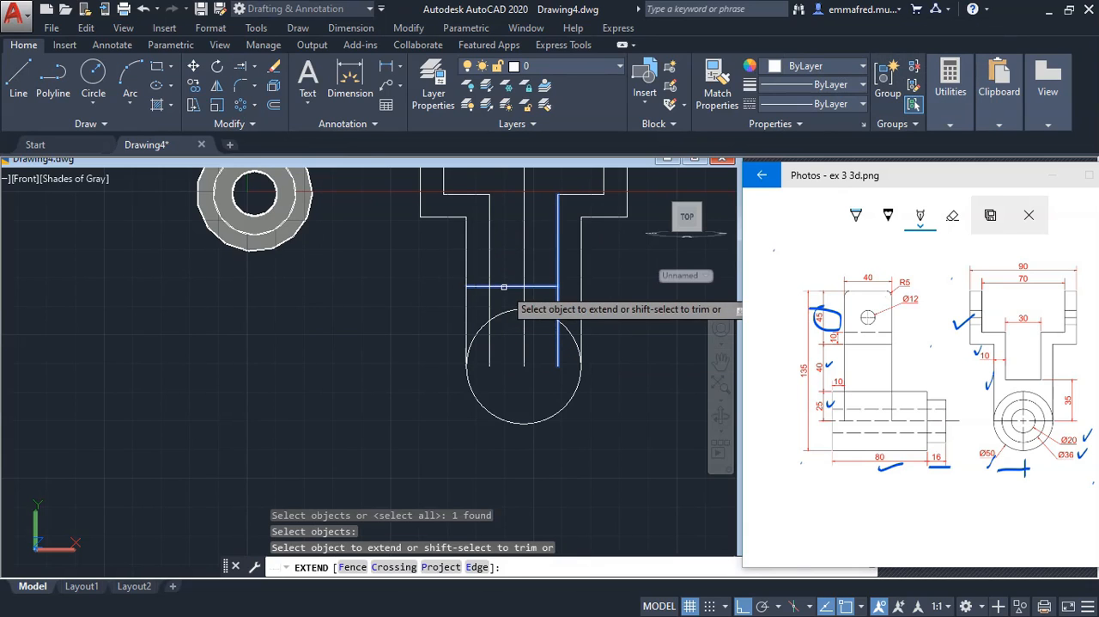
click(504, 286)
key(Escape)
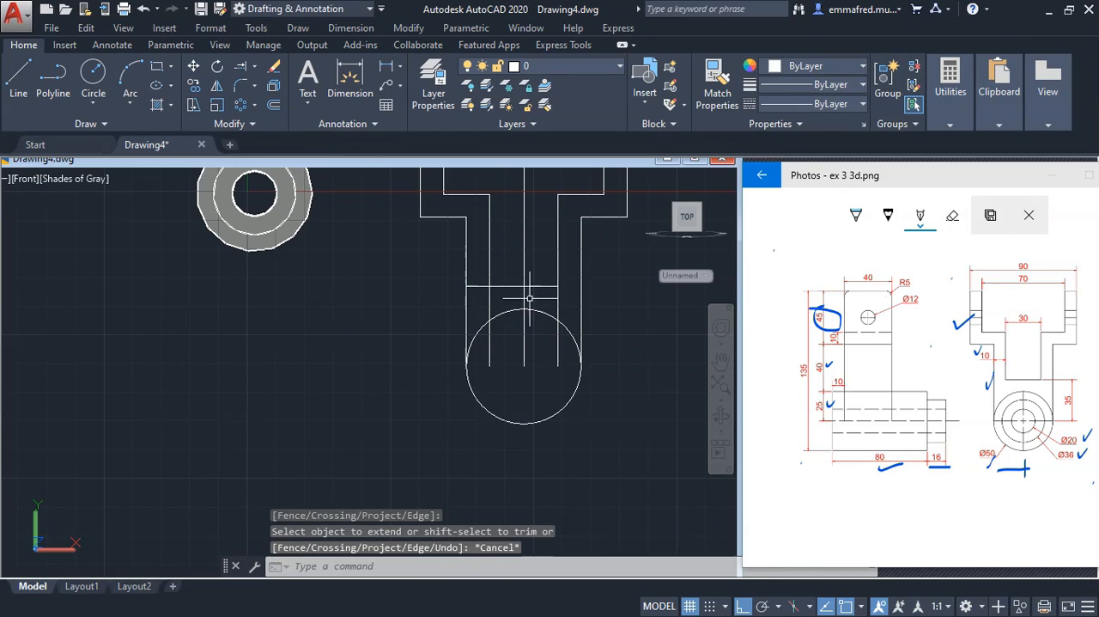
Trim the vertical lines inside the circle and the circle's lower half, leaving only the upper arc
click(636, 329)
click(377, 316)
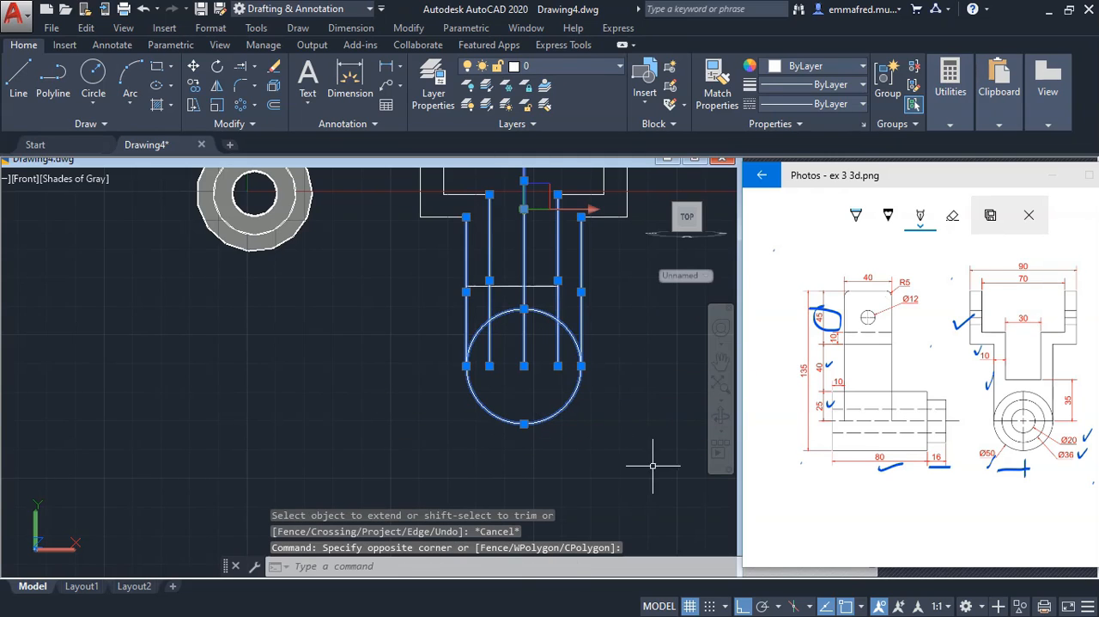
click(653, 467)
click(472, 253)
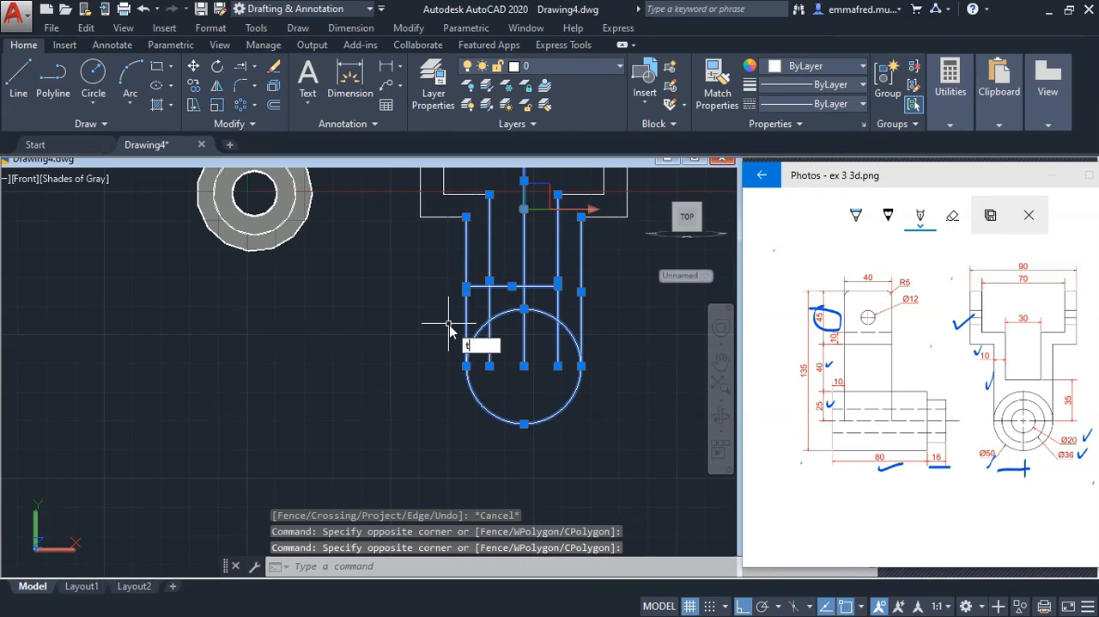
text(r)
key(Return)
click(563, 360)
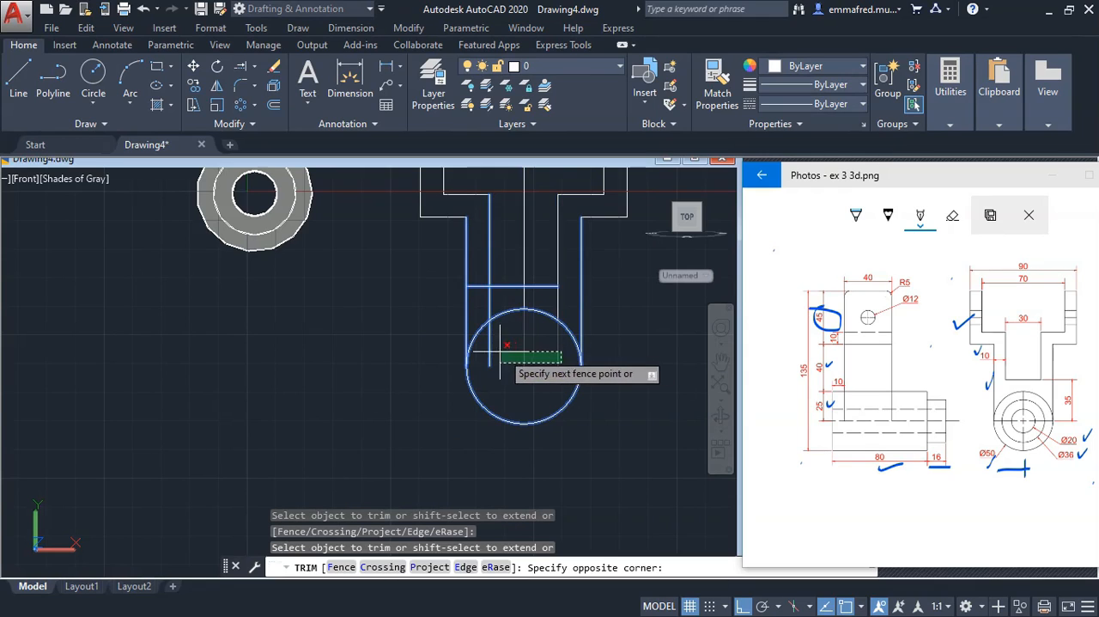
click(501, 353)
click(483, 405)
click(619, 407)
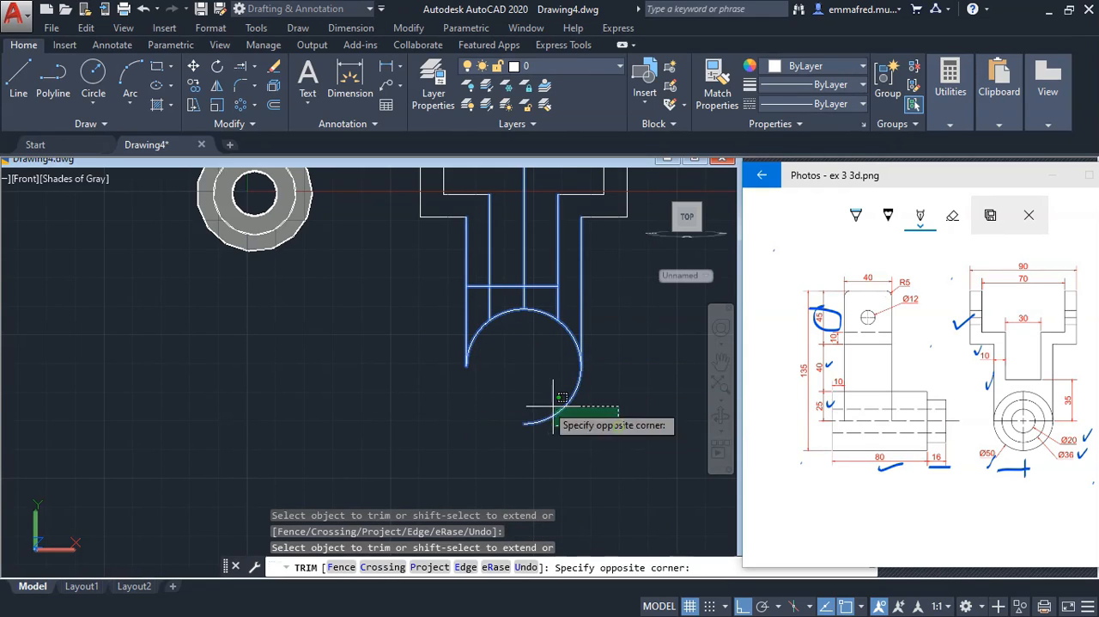
click(550, 403)
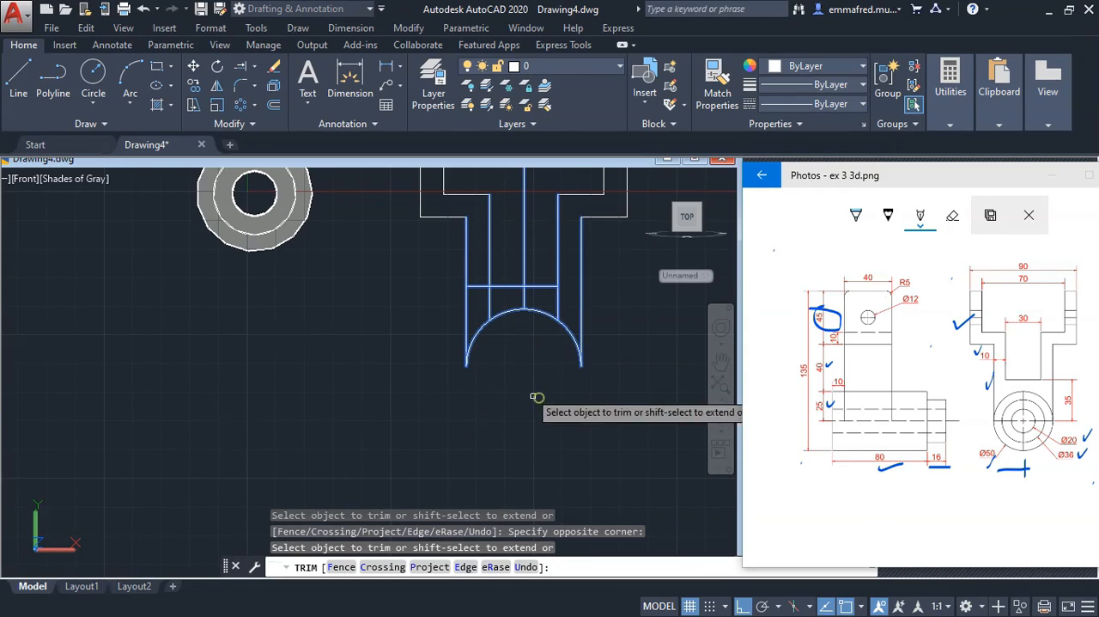
Trim the inner stem lines below the slot floor and the floor line's overhang past the left slot wall
click(558, 305)
click(489, 305)
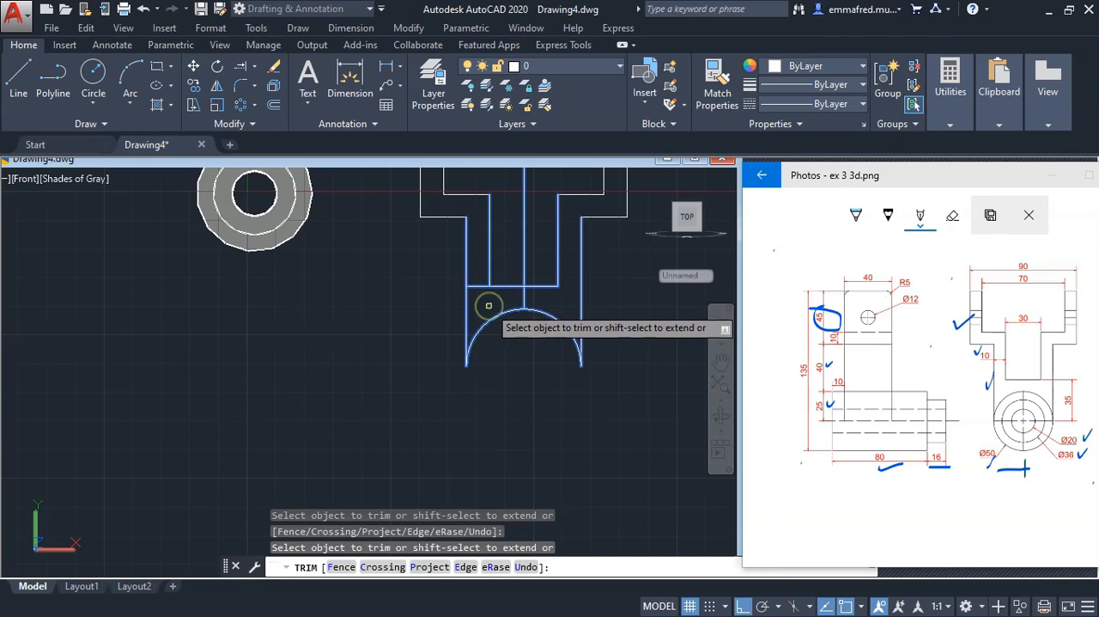
scroll(527, 381, down, 4)
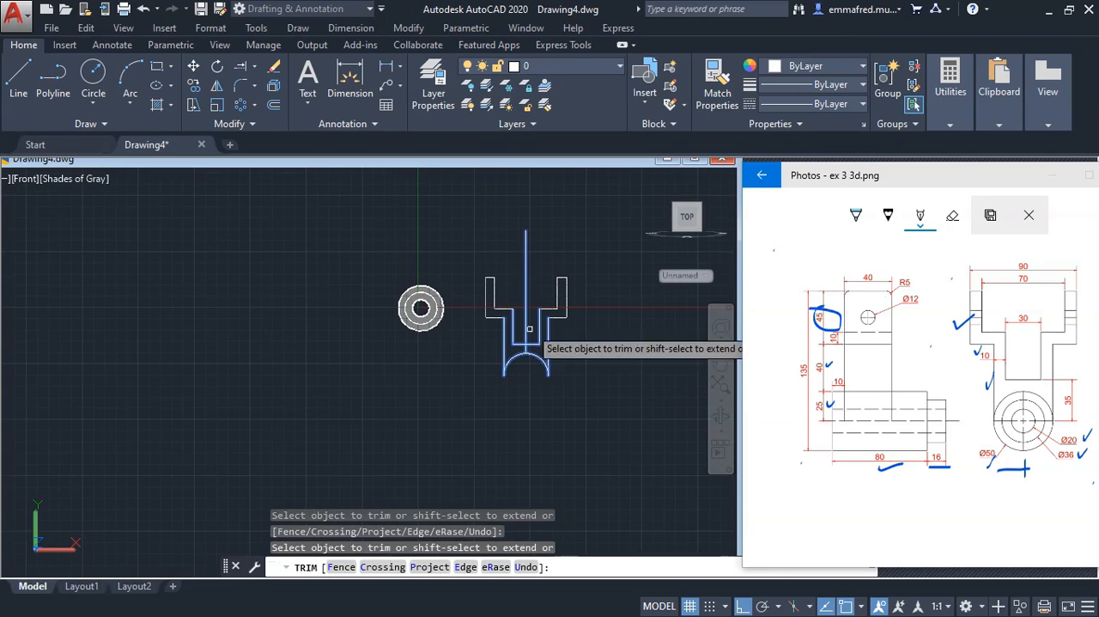
key(Escape)
Erase the vertical centreline running through the yoke profile
click(534, 282)
click(509, 255)
key(e)
key(Return)
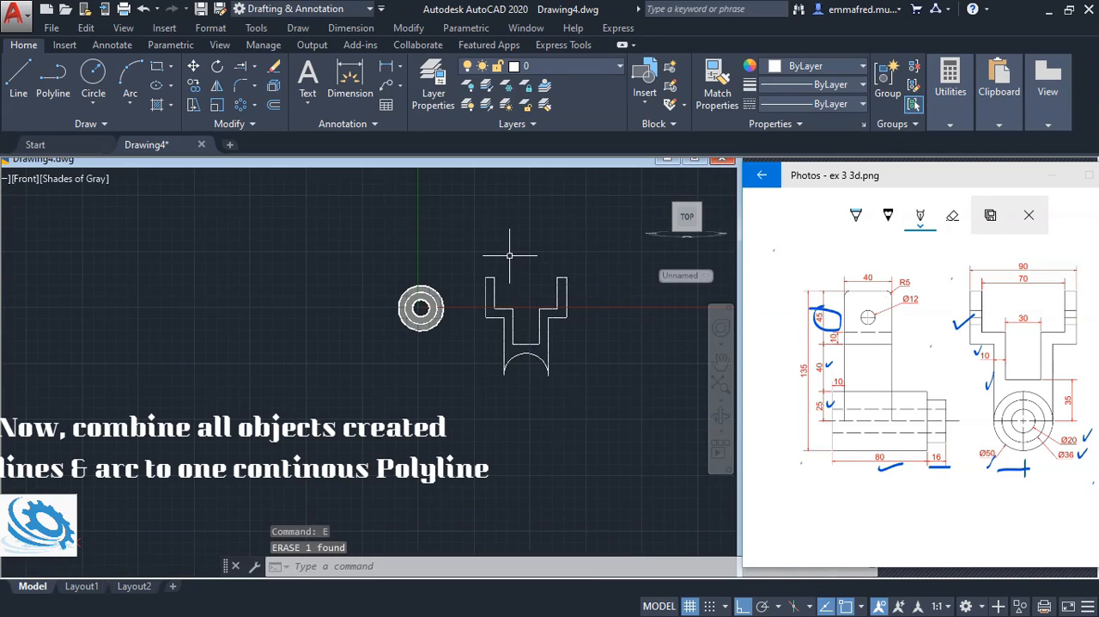
Convert the arc at the yoke's base into a polyline with PEDIT
scroll(526, 371, up, 3)
scroll(557, 386, down, 5)
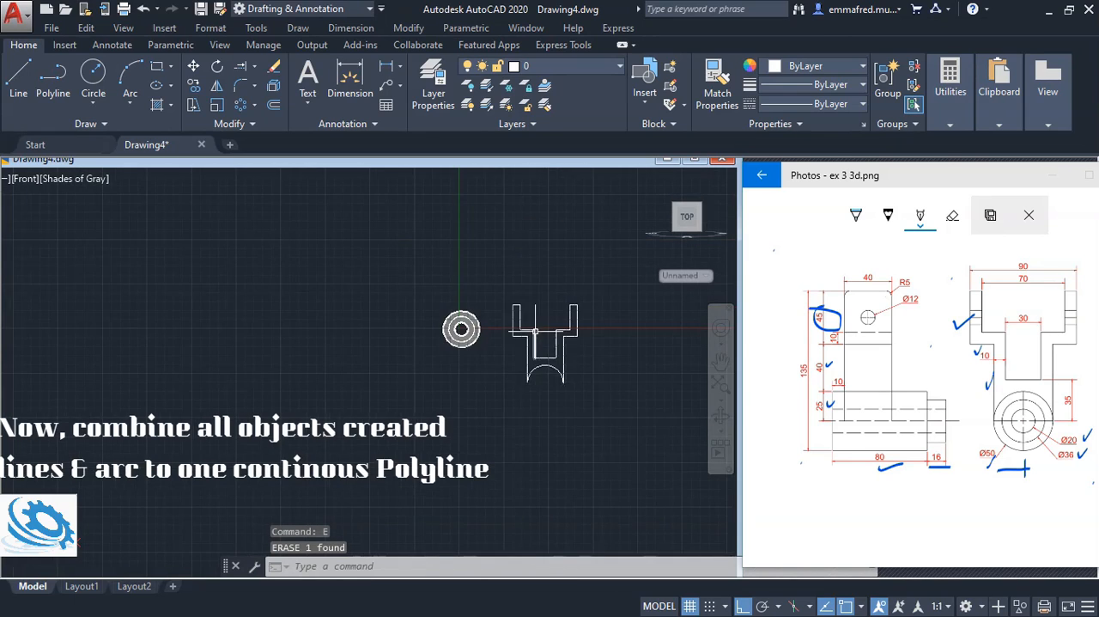
scroll(538, 339, up, 4)
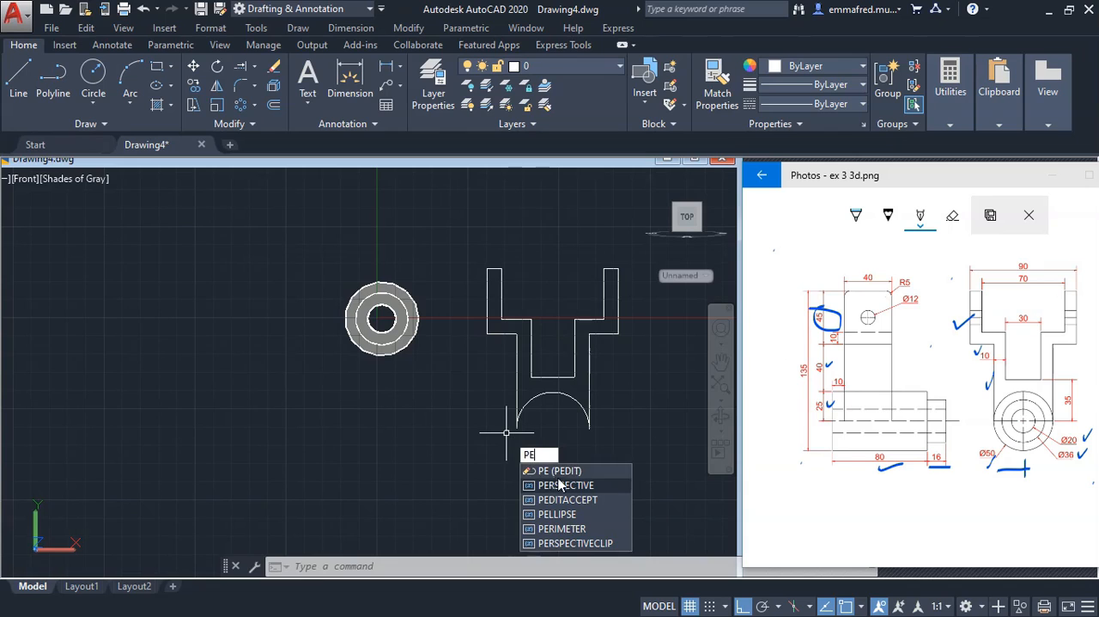
click(558, 472)
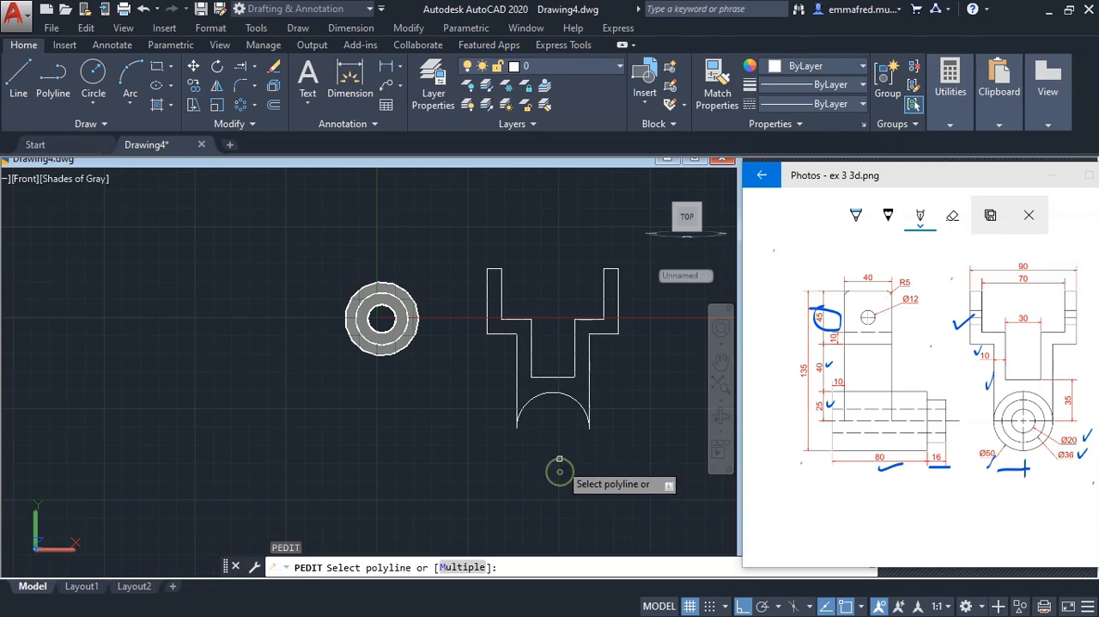
click(575, 401)
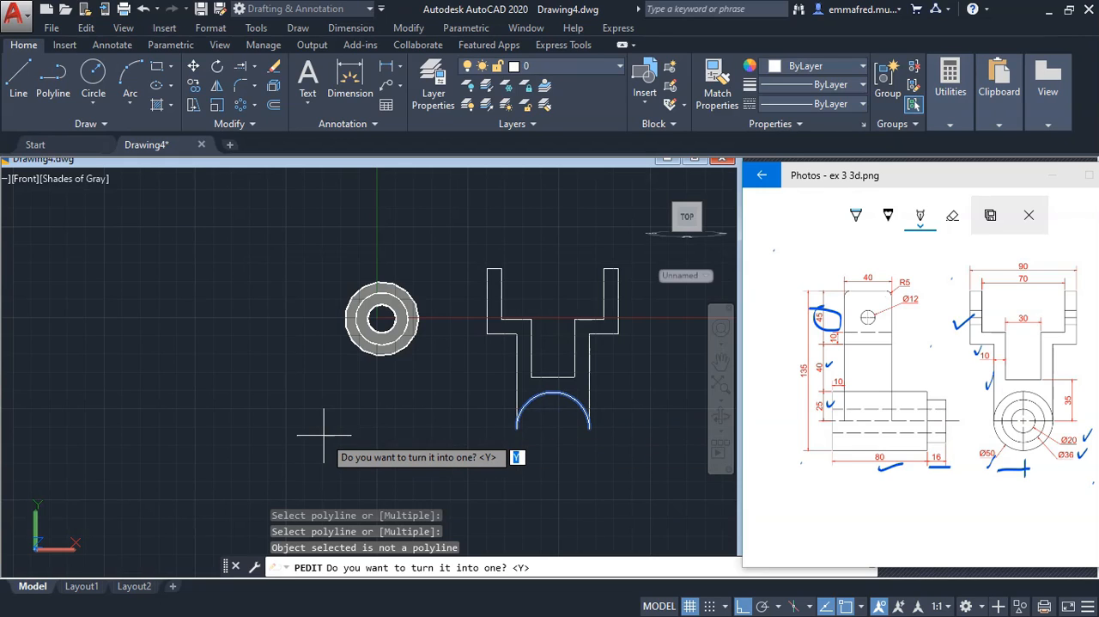
text(y)
key(Return)
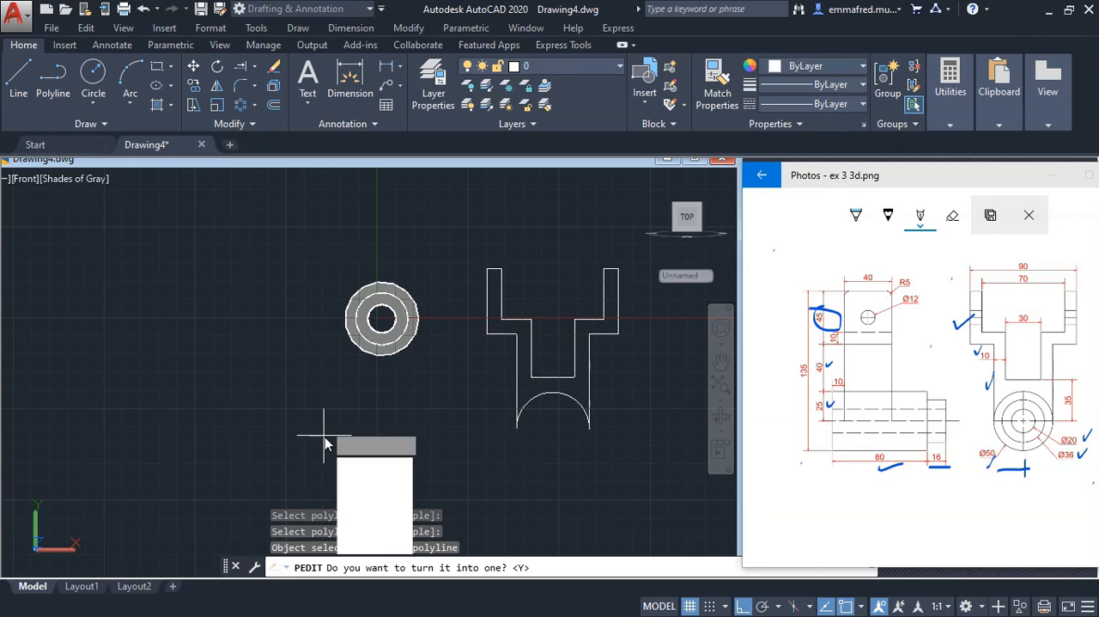
Join all the yoke's straight outline segments to the arc as one closed polyline
click(370, 482)
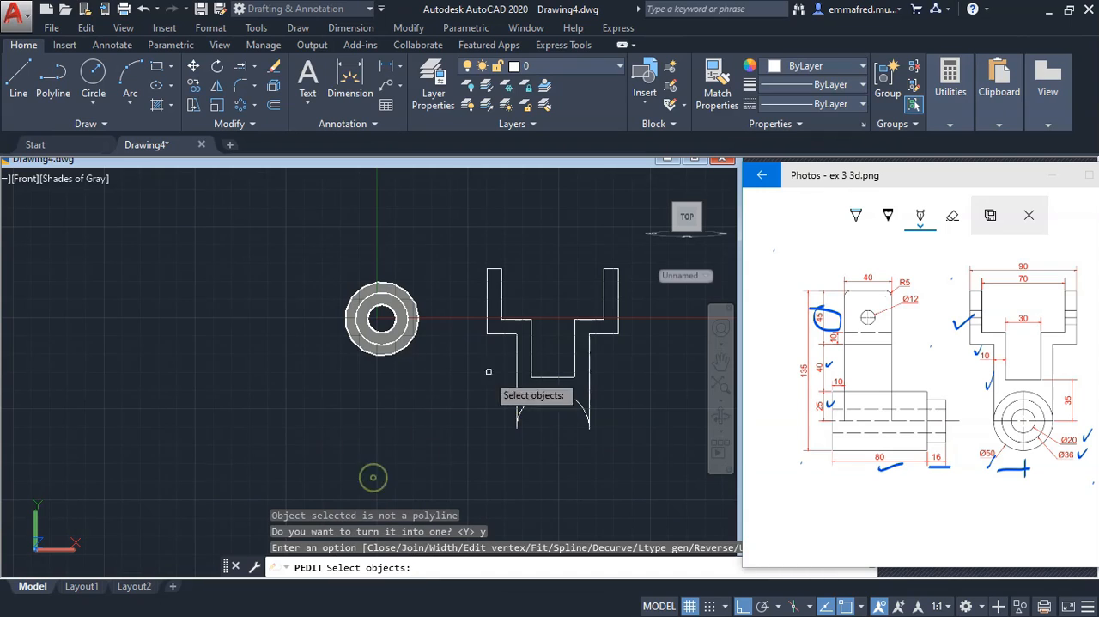
click(517, 368)
click(503, 334)
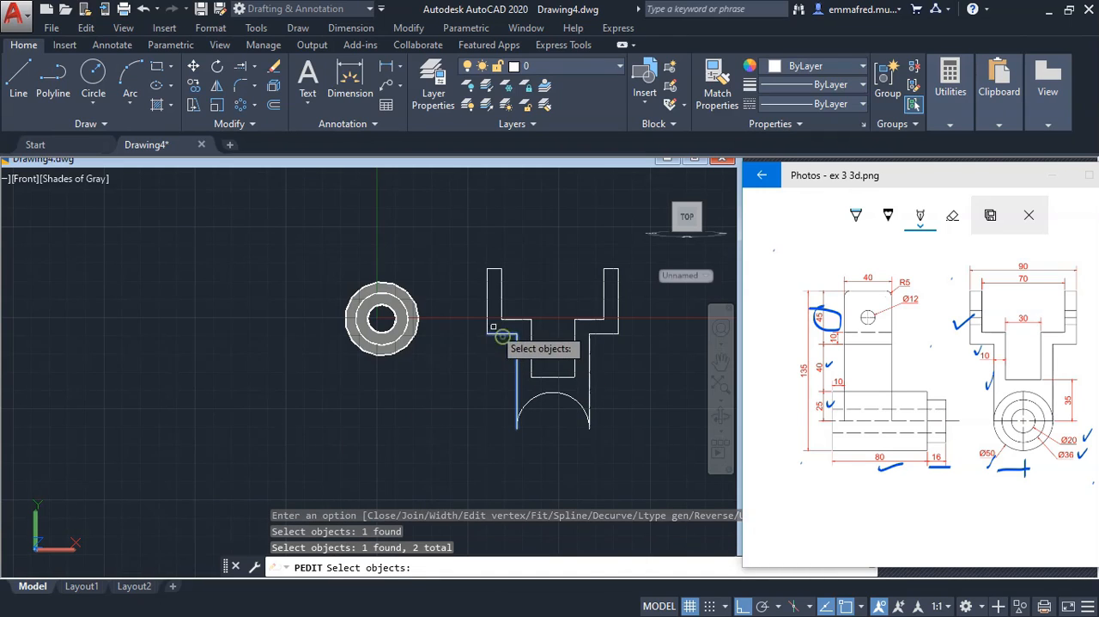
click(489, 305)
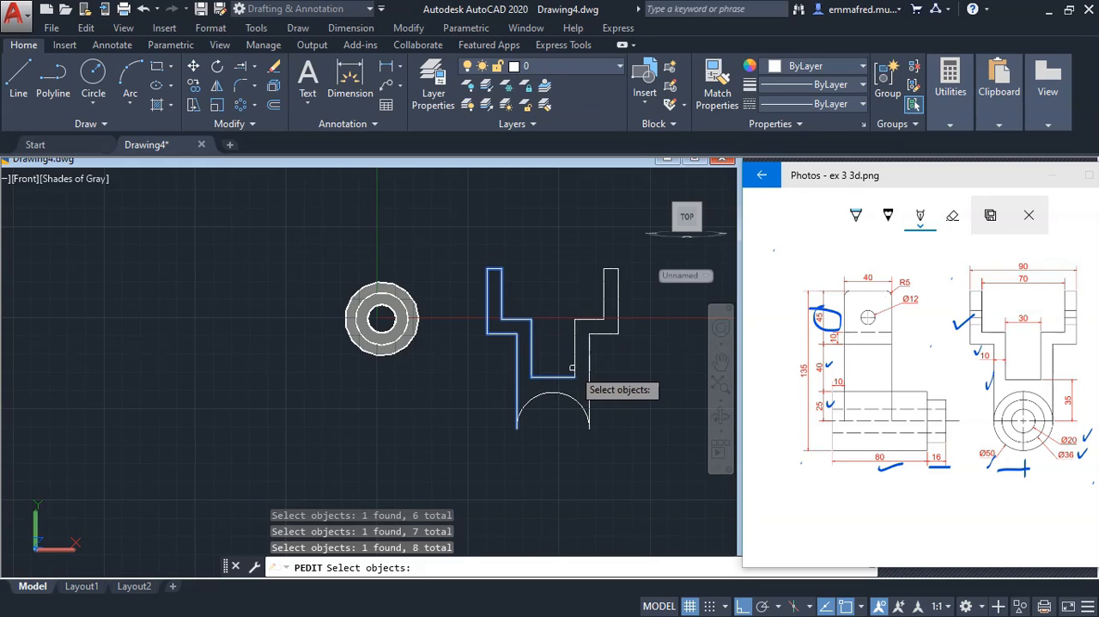
click(615, 302)
click(609, 284)
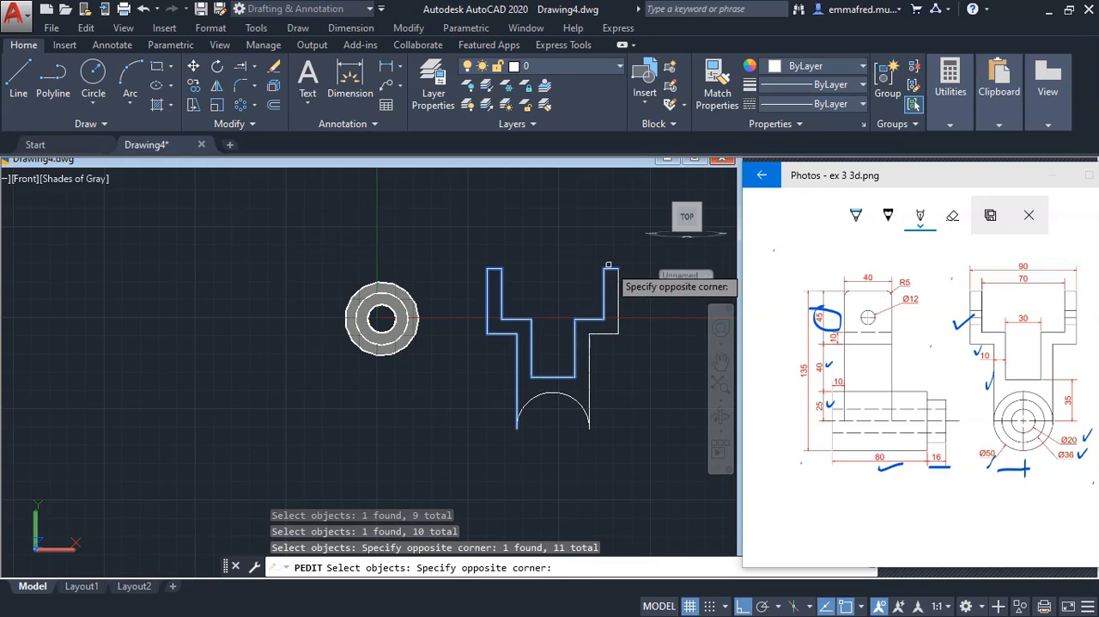
click(608, 206)
click(630, 352)
click(592, 331)
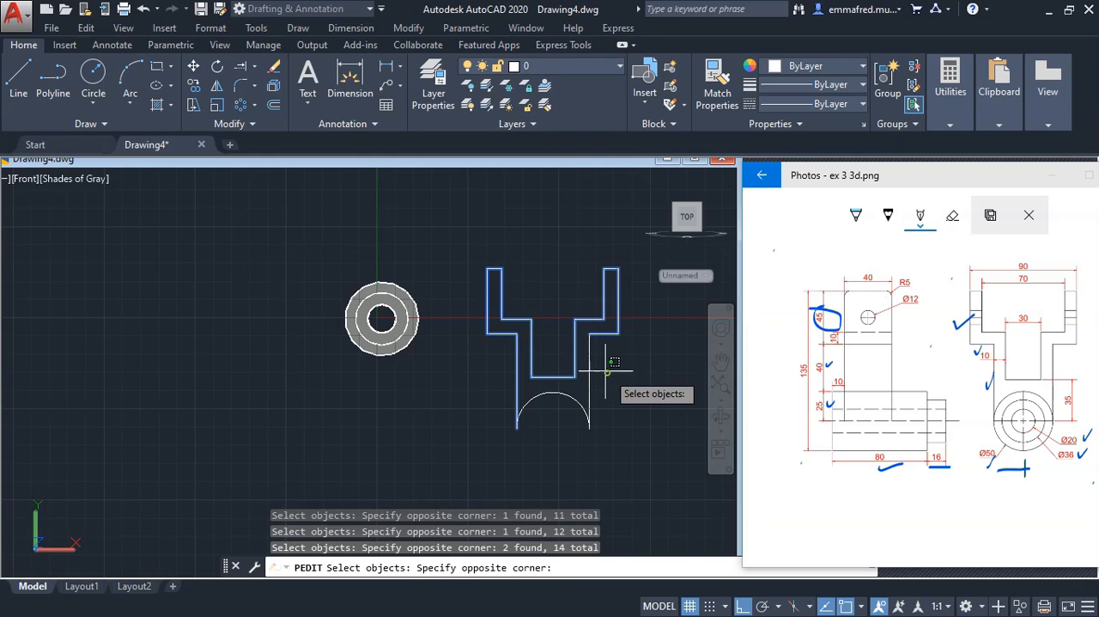
click(607, 350)
click(571, 371)
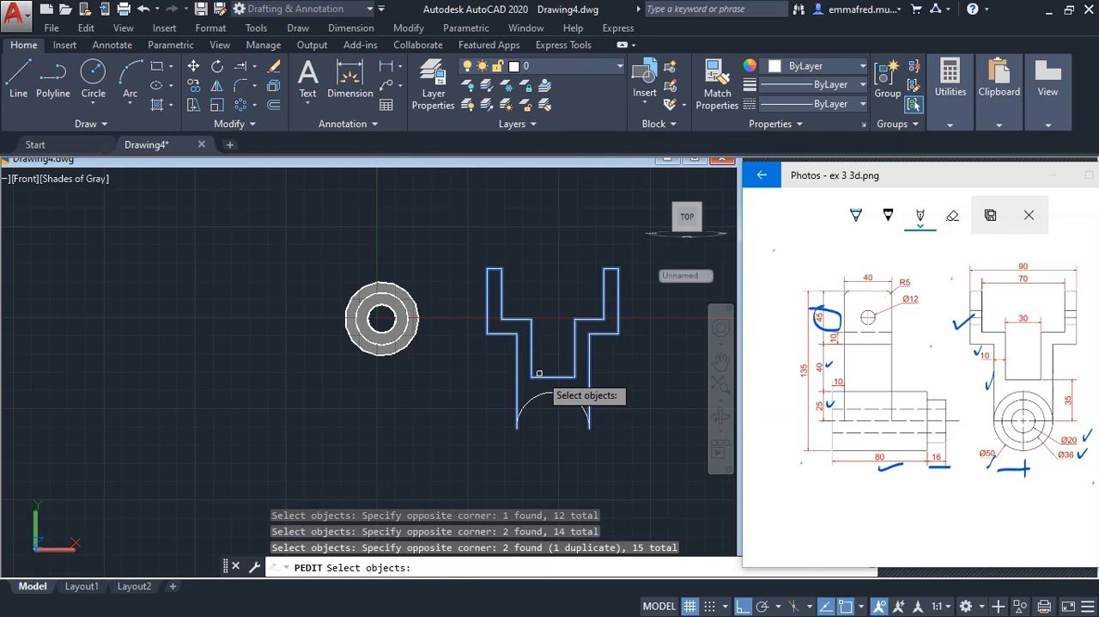
key(Return)
key(Return)
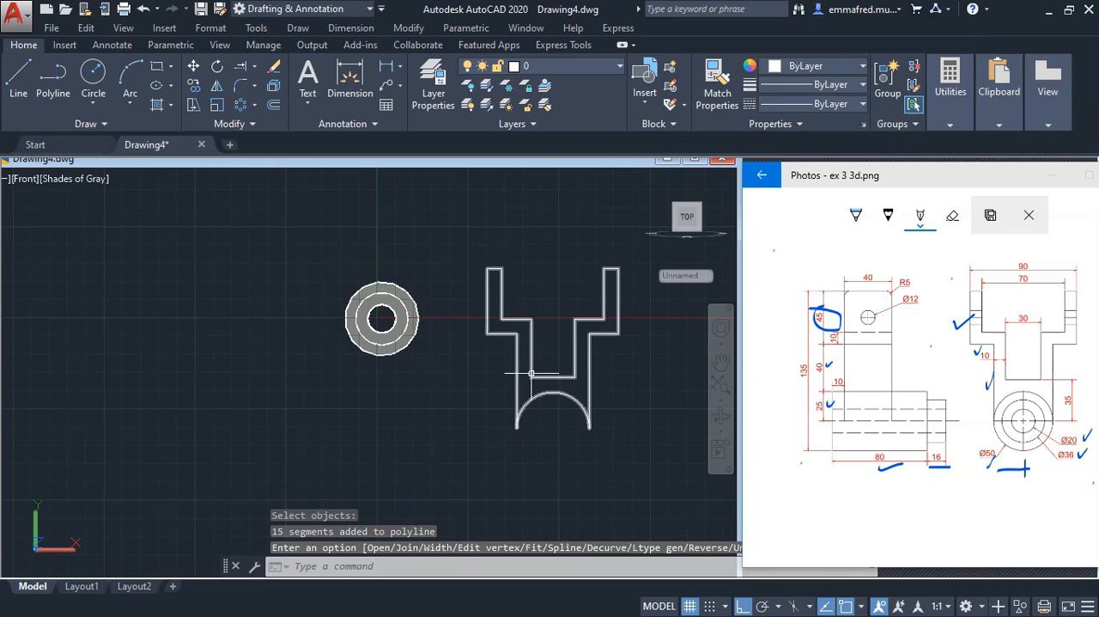
click(532, 376)
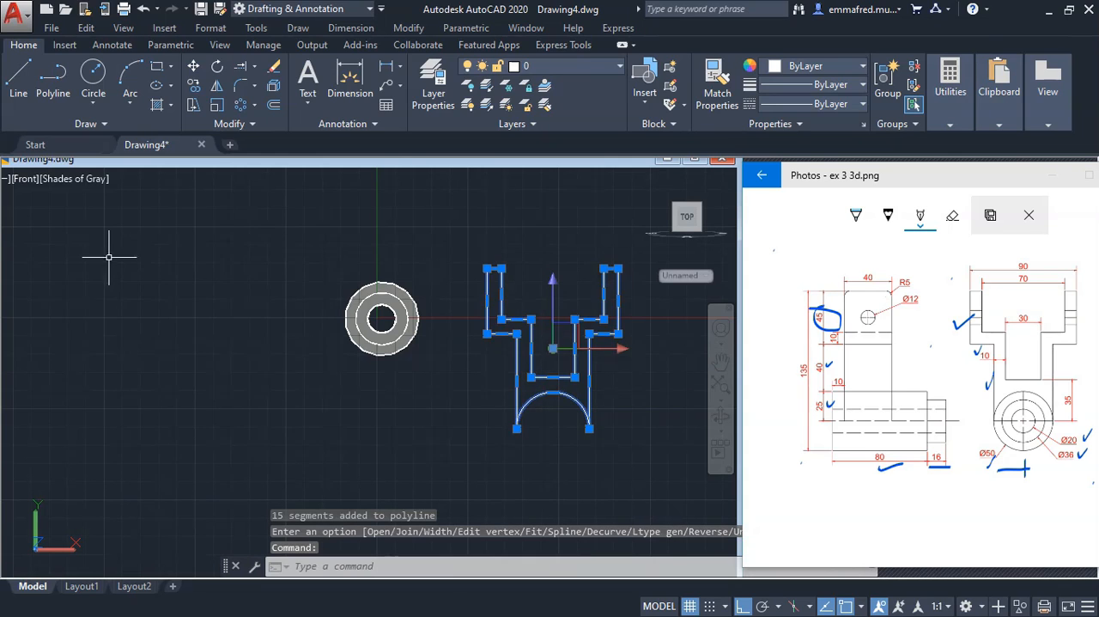
Extrude the joined yoke profile 40 mm backwards in the SW Isometric view
click(32, 180)
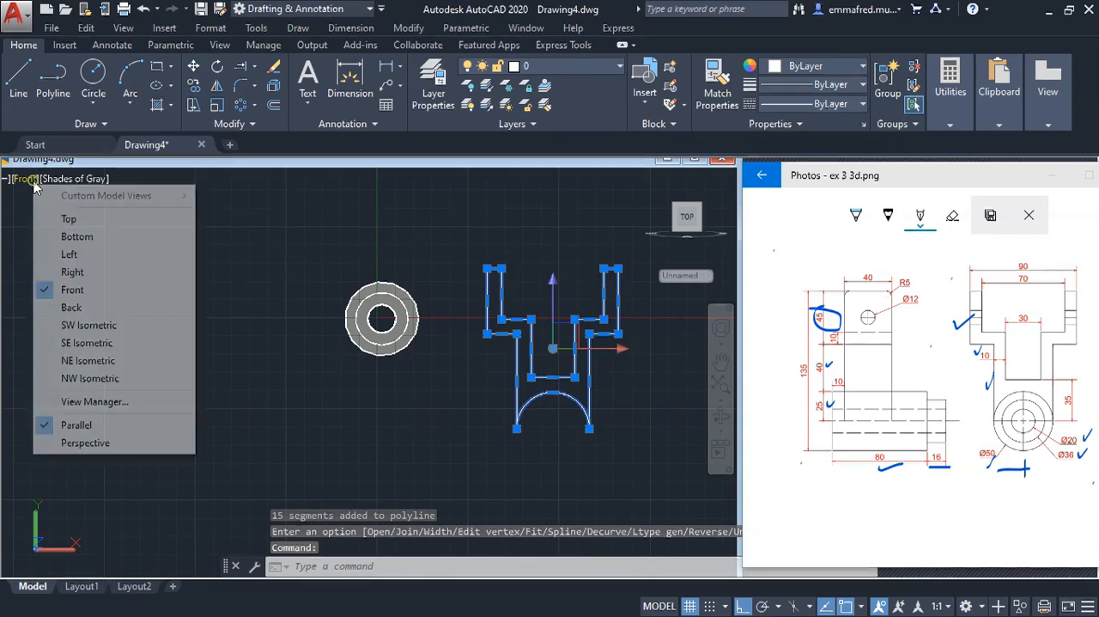
click(76, 322)
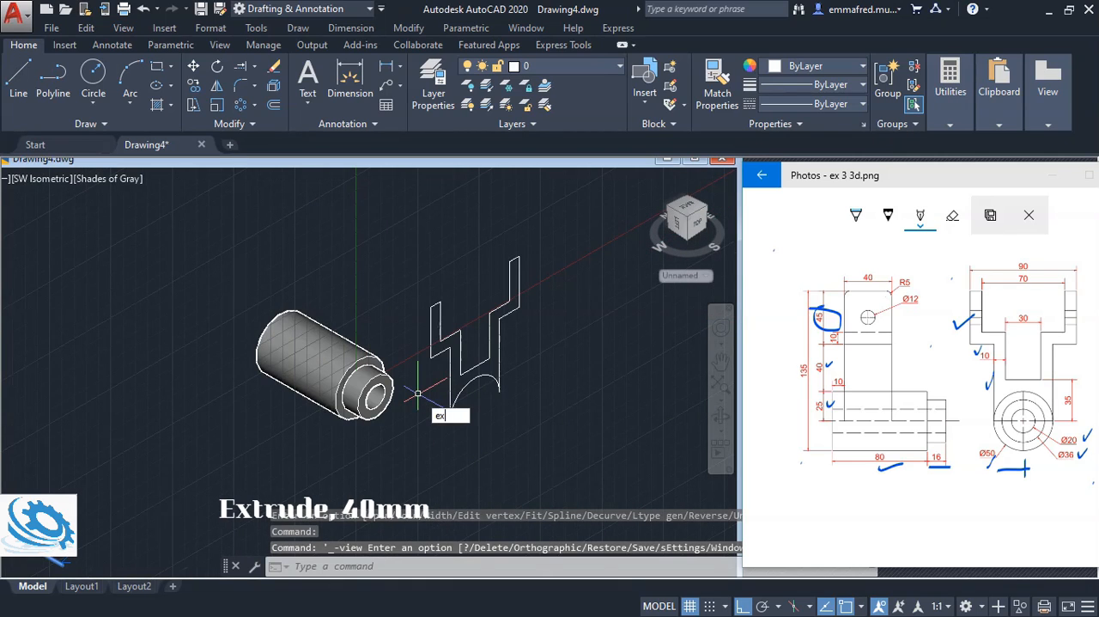
text(t)
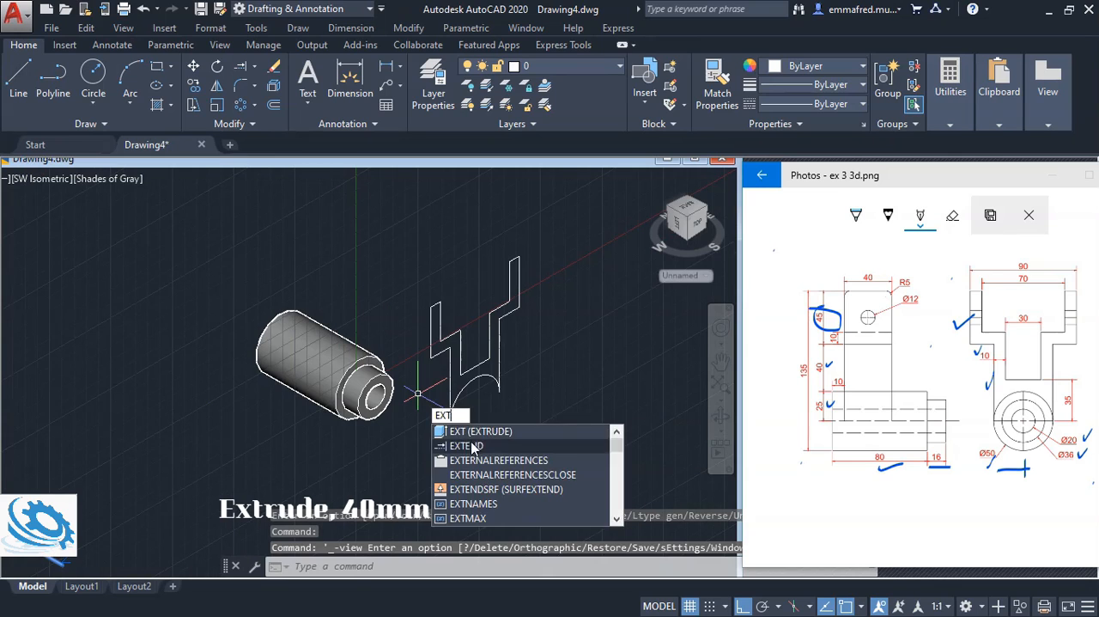
key(Return)
click(466, 375)
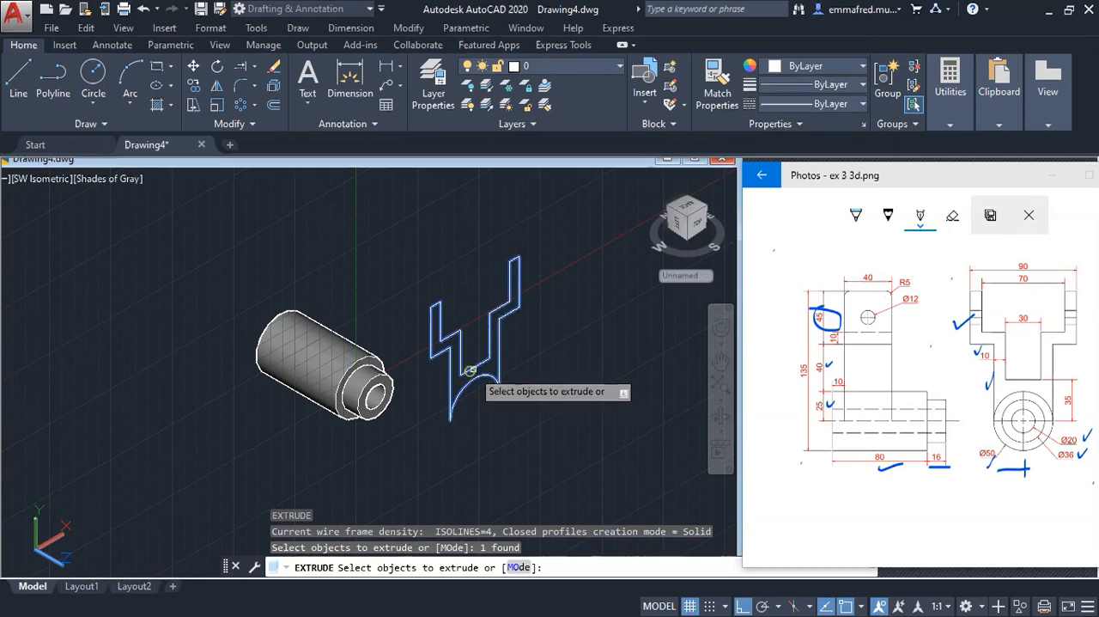
key(Return)
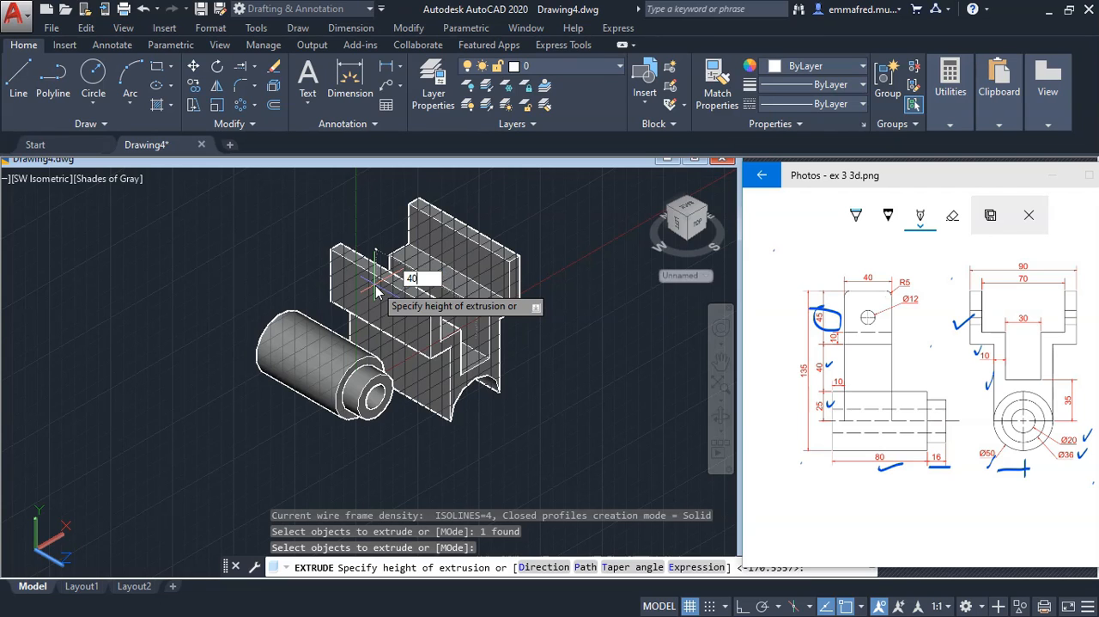
text(40)
key(Return)
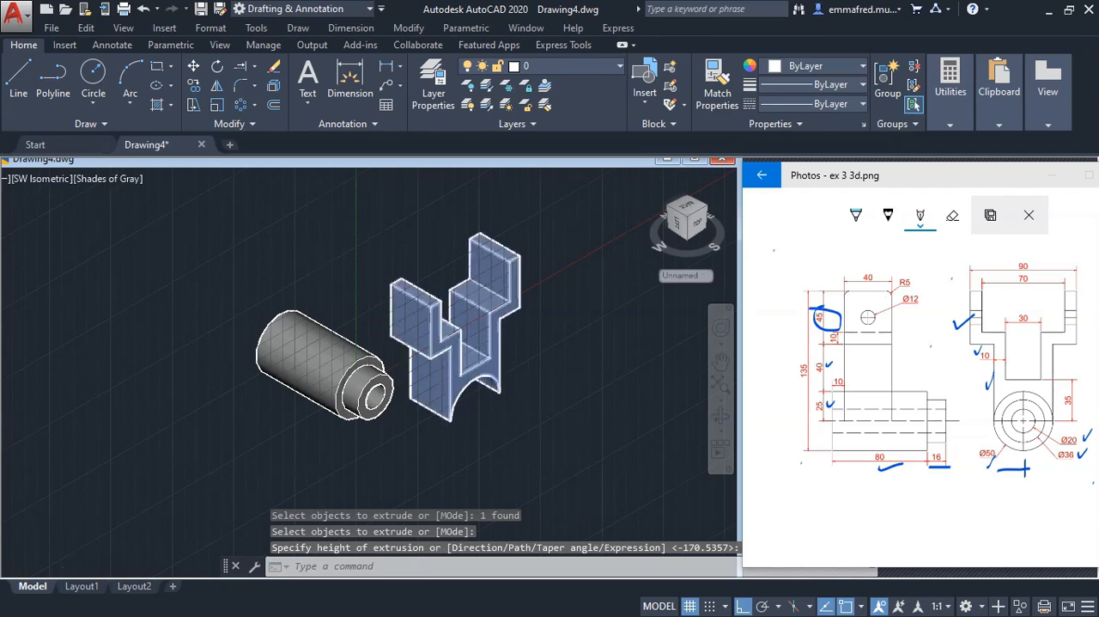
Move the yoke freely straight upward so it stands clear above the cylinder
scroll(440, 383, down, 5)
scroll(439, 390, up, 3)
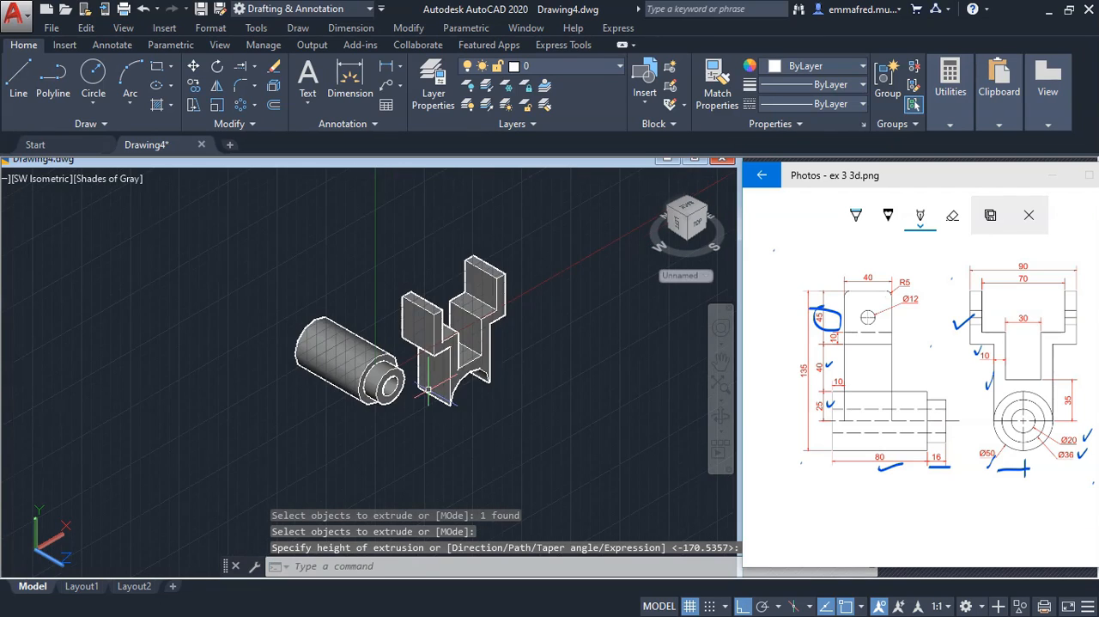
click(527, 377)
click(455, 311)
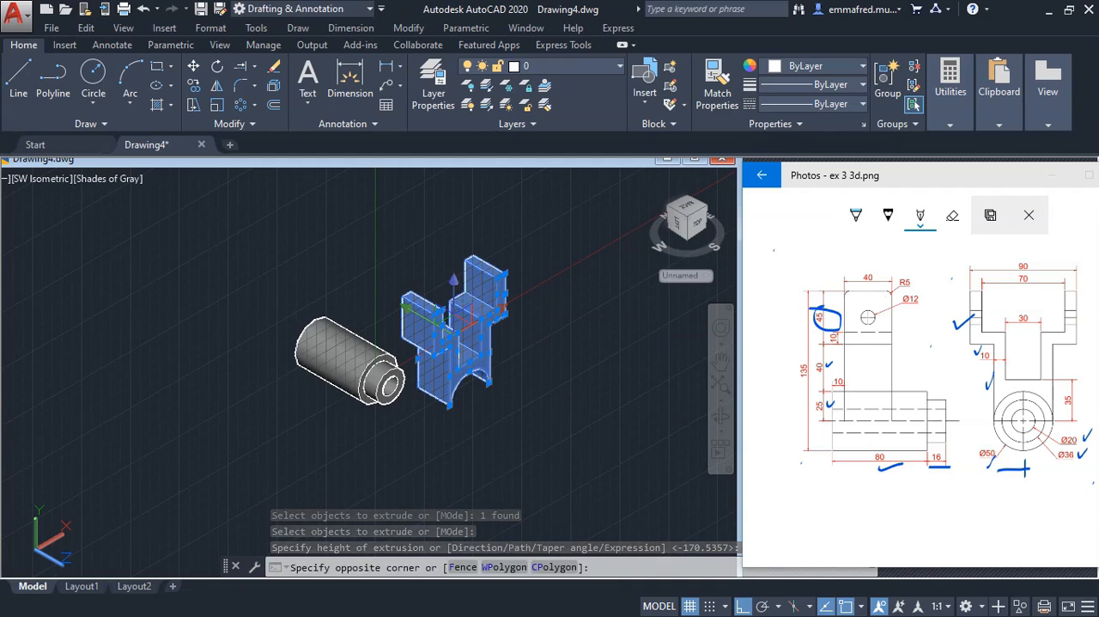
click(192, 73)
click(193, 429)
click(193, 346)
scroll(361, 408, down, 5)
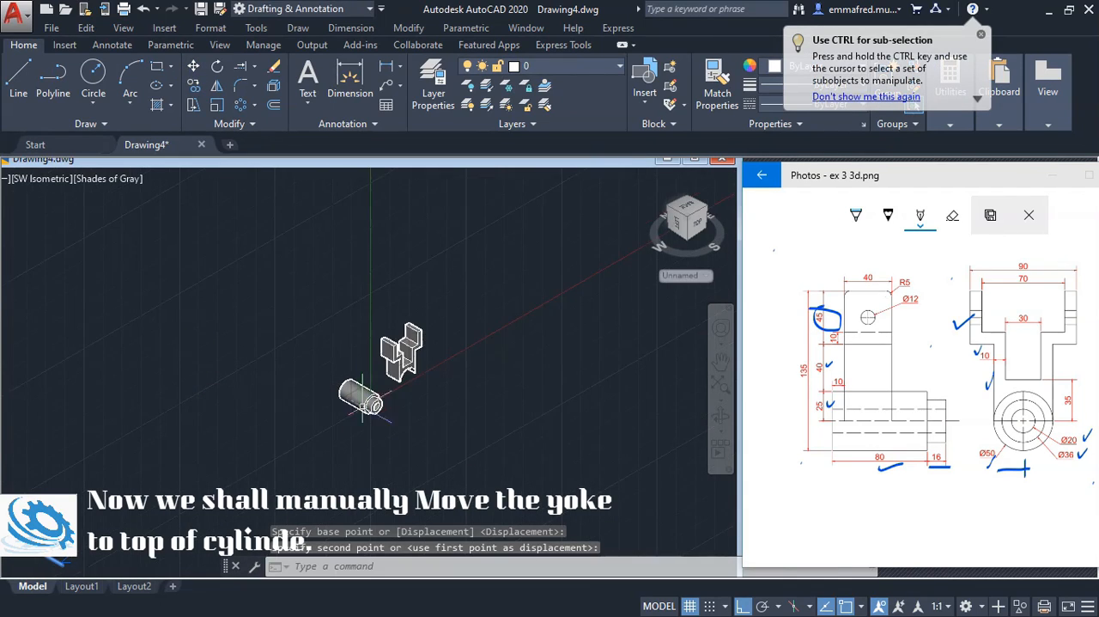
Move the yoke onto the cylinder, from the top quadrant of its base arc to the top quadrant of the cylinder's large end face
scroll(362, 407, up, 2)
click(721, 419)
drag(373, 376, 447, 341)
scroll(369, 383, down, 1)
scroll(369, 380, up, 3)
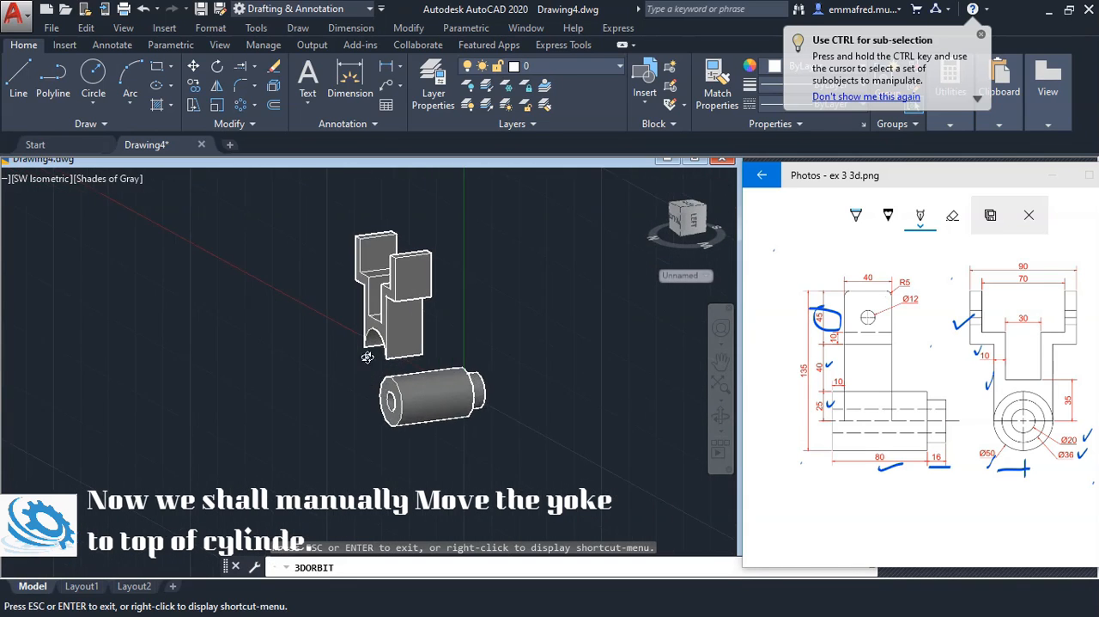
drag(368, 358, 398, 370)
scroll(362, 341, down, 1)
scroll(361, 339, up, 4)
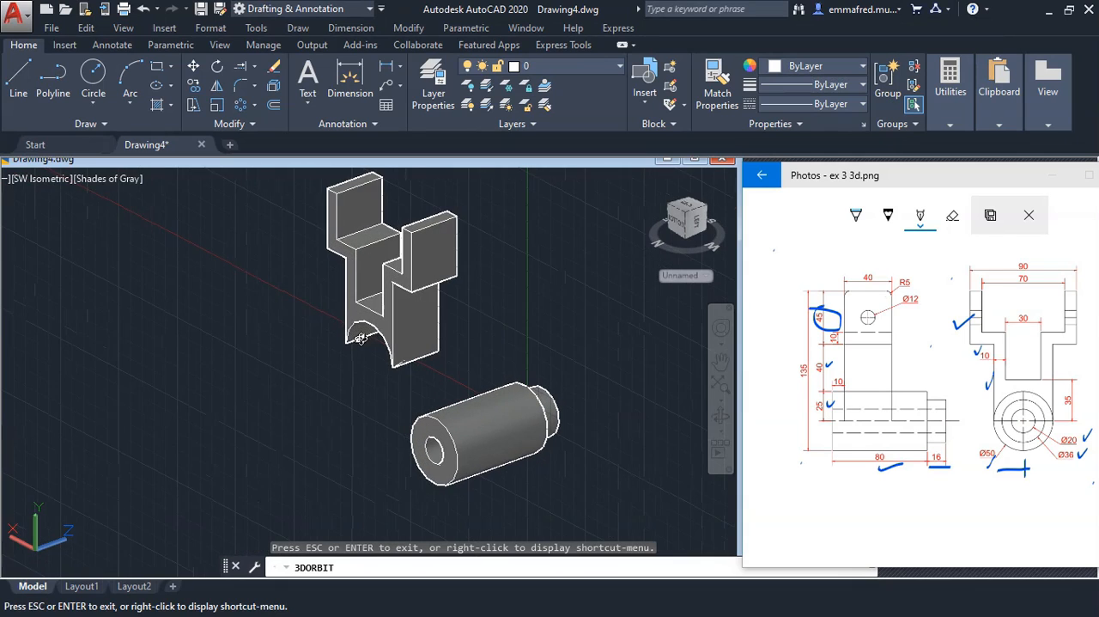
key(Escape)
click(361, 331)
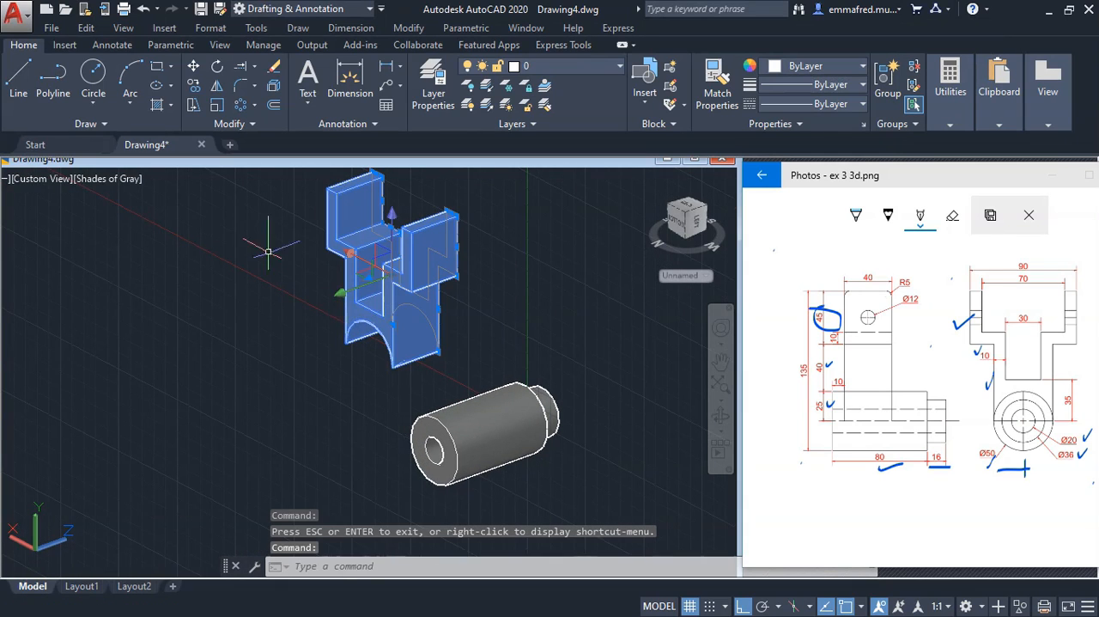
click(194, 66)
scroll(378, 313, up, 3)
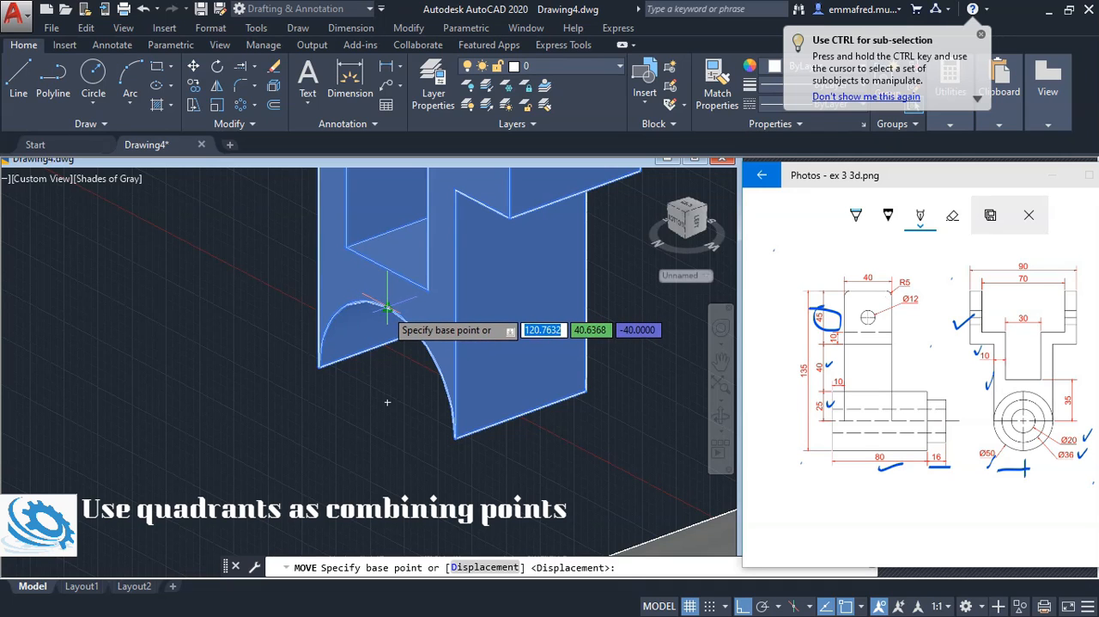
click(385, 307)
scroll(382, 275, down, 5)
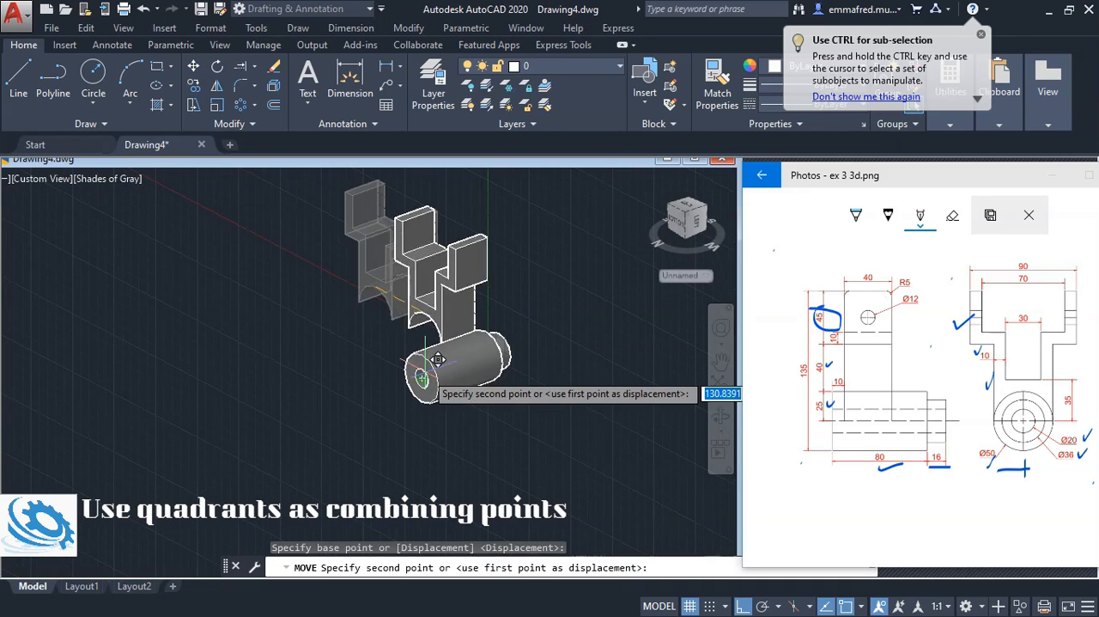
scroll(434, 337, up, 4)
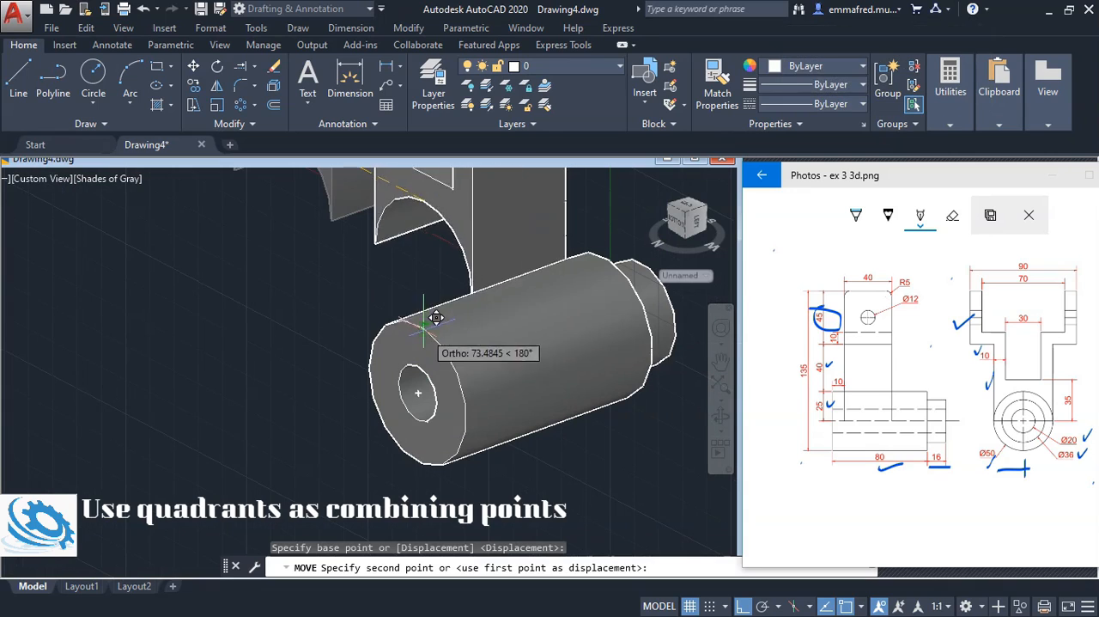
scroll(440, 325, up, 2)
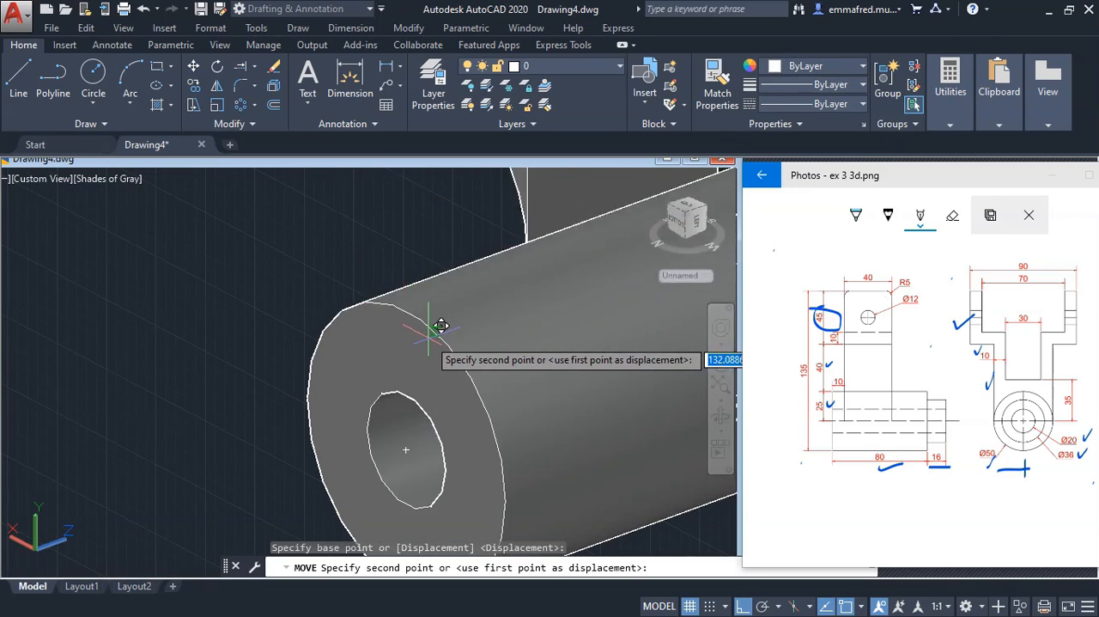
scroll(426, 304, up, 2)
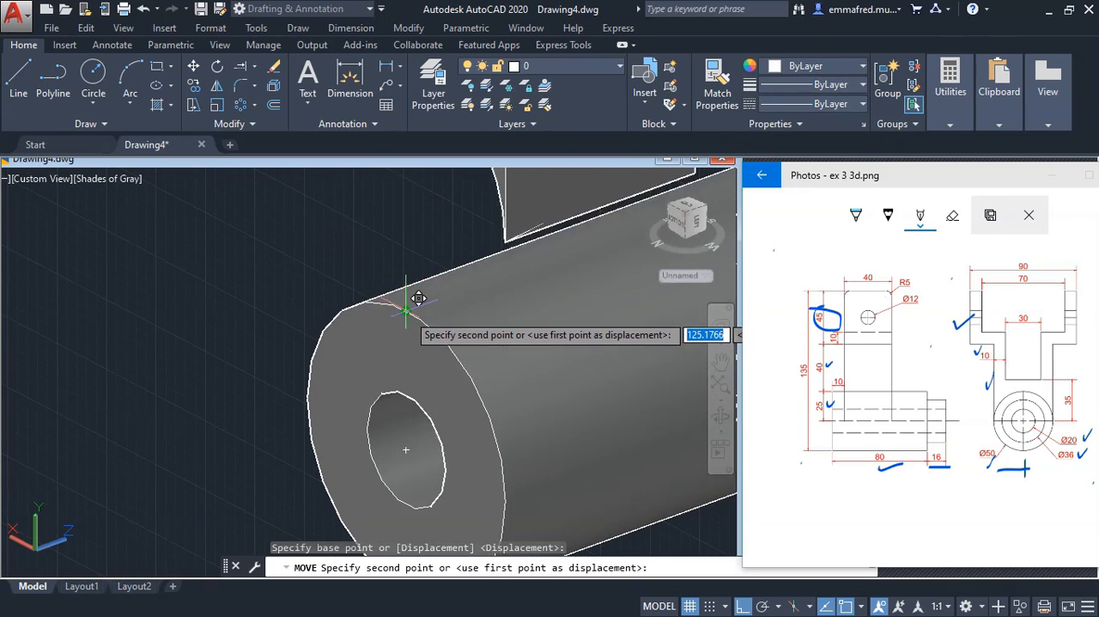
click(406, 310)
scroll(292, 333, down, 4)
key(Escape)
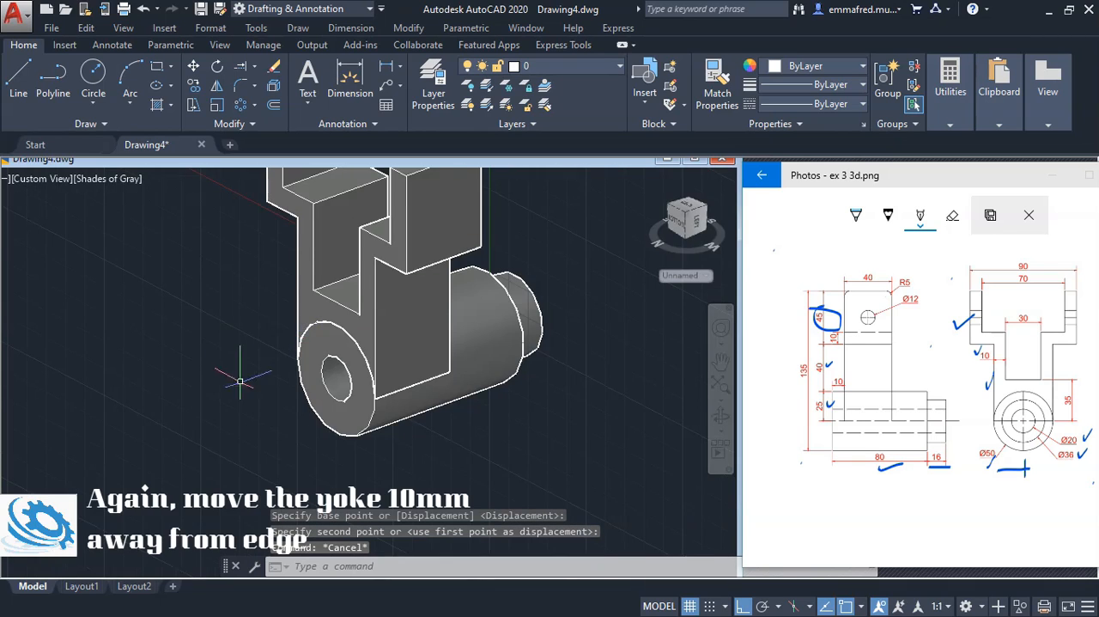
Move the yoke 10 mm along the cylinder's axis, away from the large end face towards the stepped end
scroll(416, 450, down, 4)
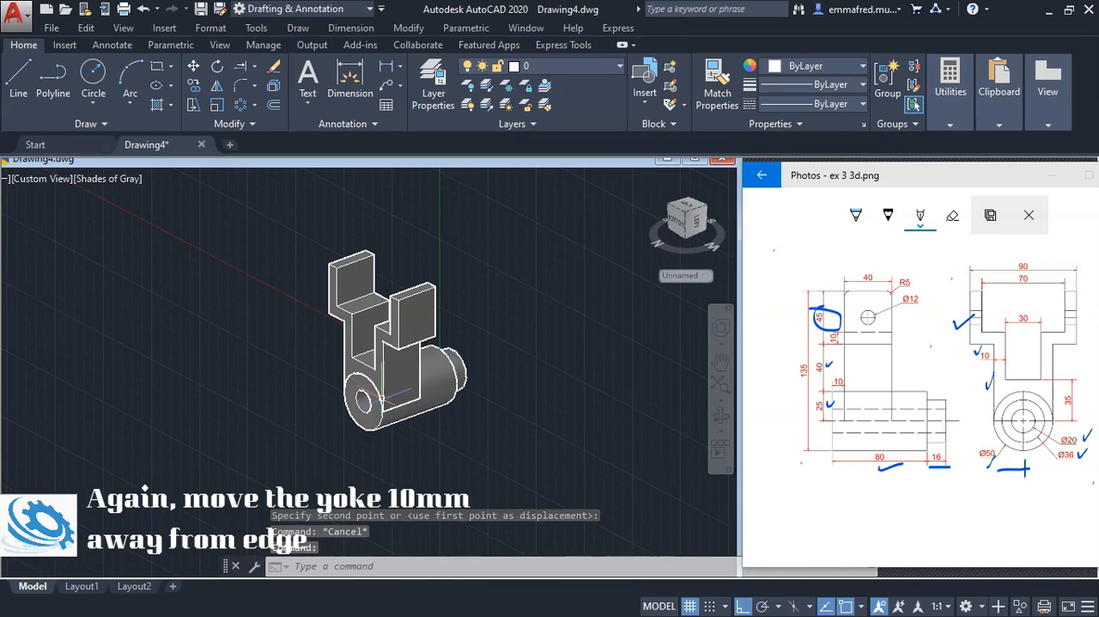
shift+middle_drag(550, 403, 453, 403)
click(308, 313)
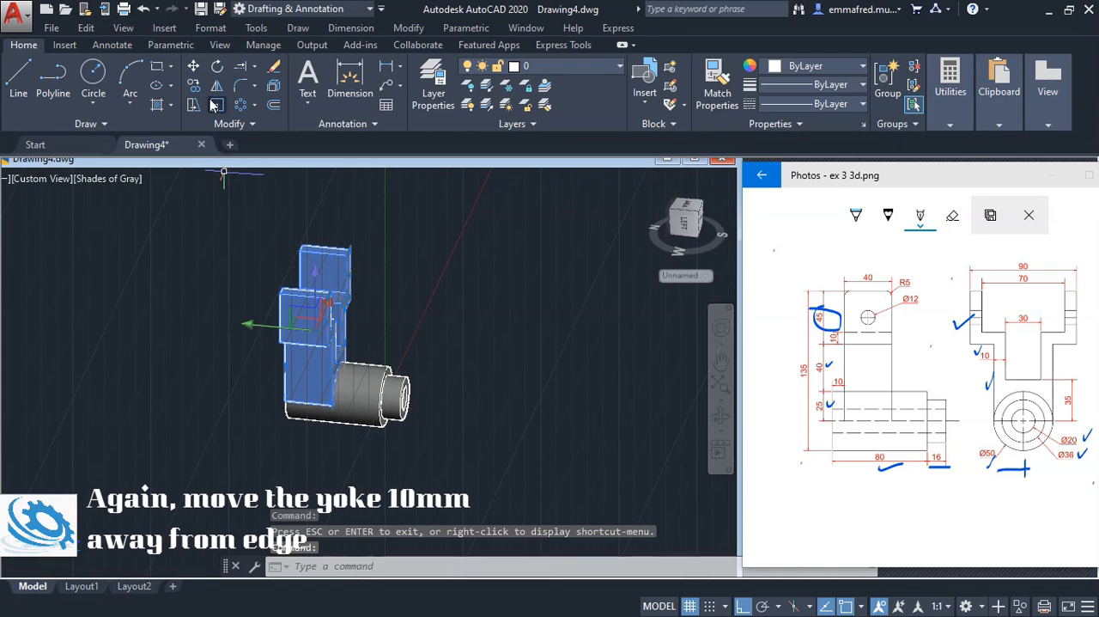
click(193, 66)
click(153, 234)
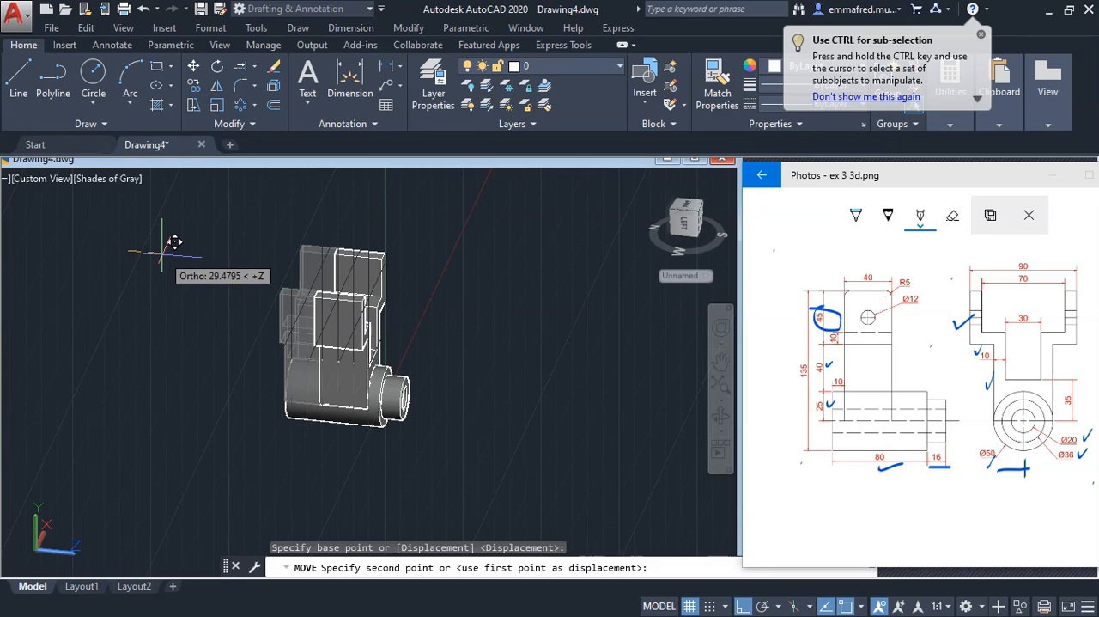
text(10)
key(Return)
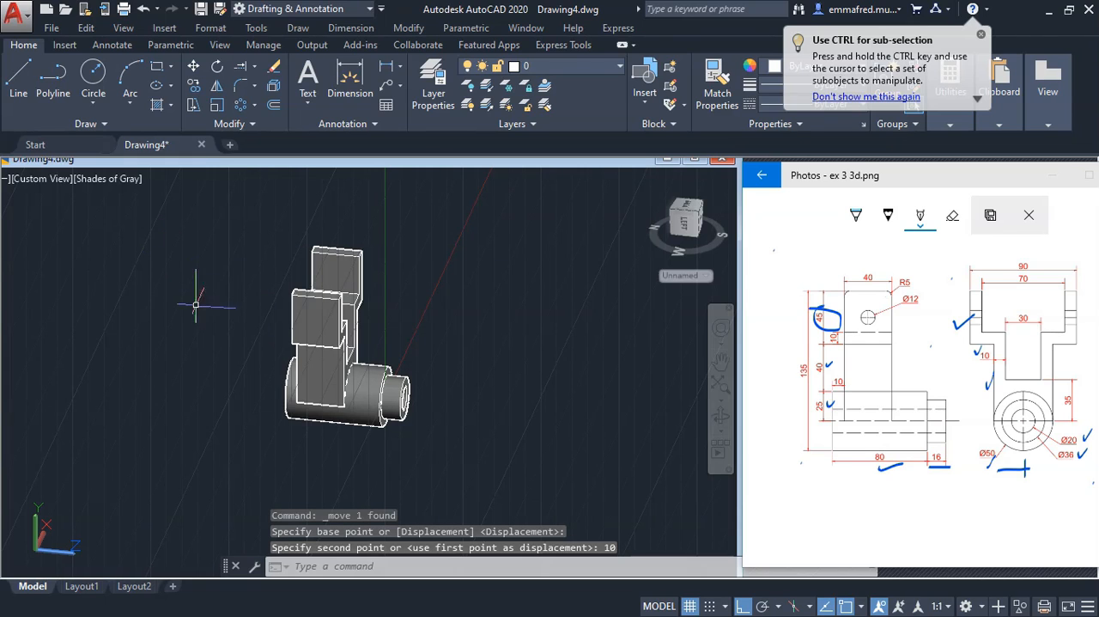
Examine how the yoke sits on the cylinder from other angles and restore the SW Isometric view
click(721, 417)
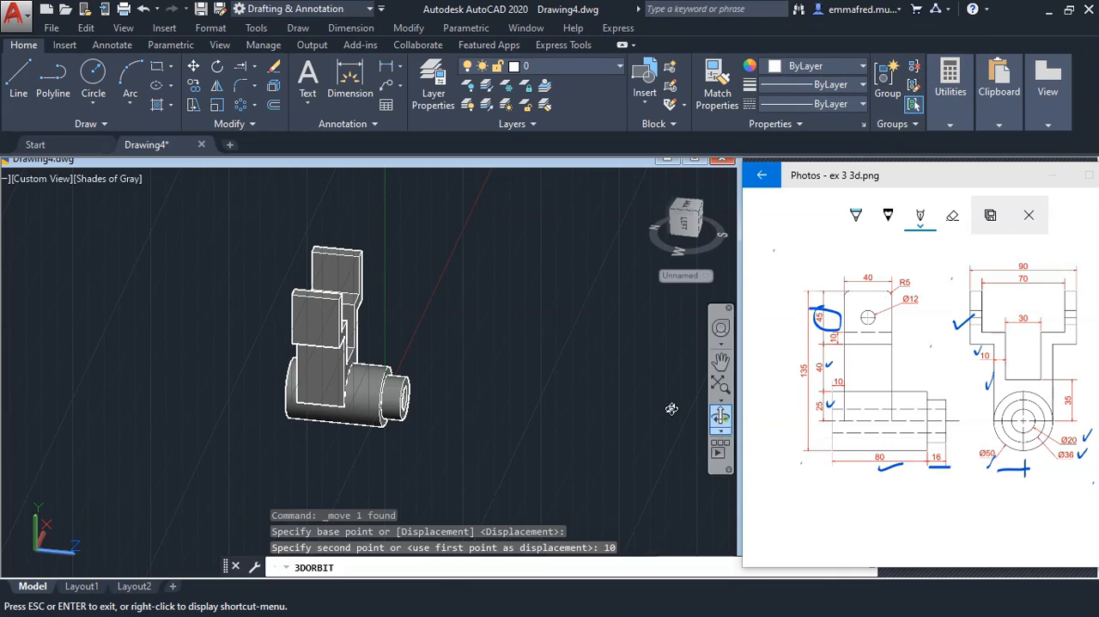
scroll(269, 359, down, 1)
scroll(284, 360, up, 1)
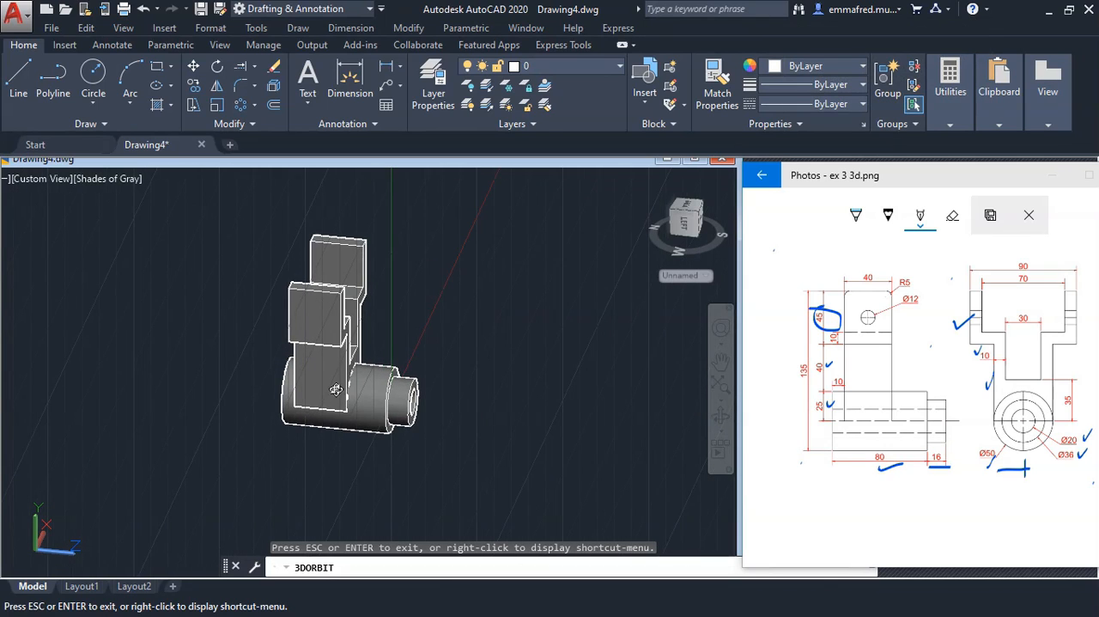
drag(336, 389, 436, 389)
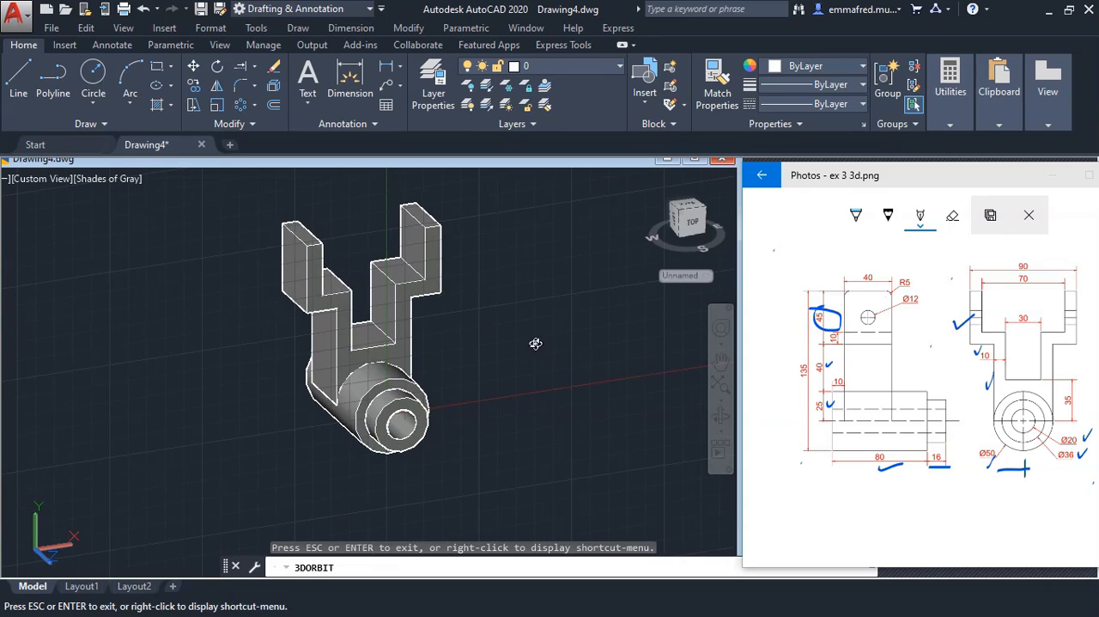
key(Escape)
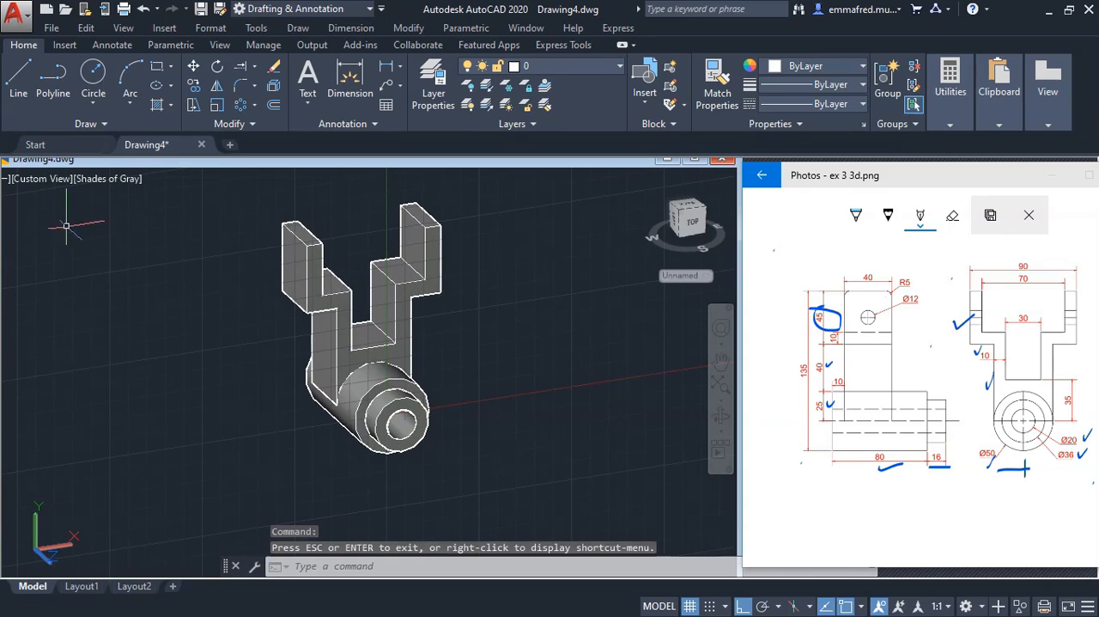
click(52, 181)
click(91, 321)
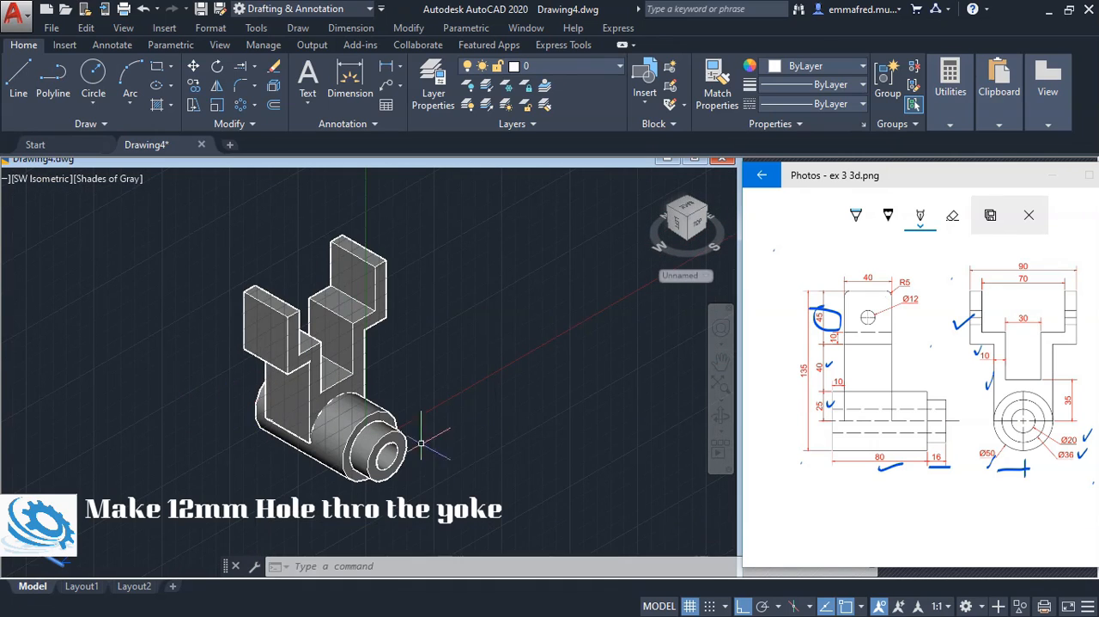
key(Escape)
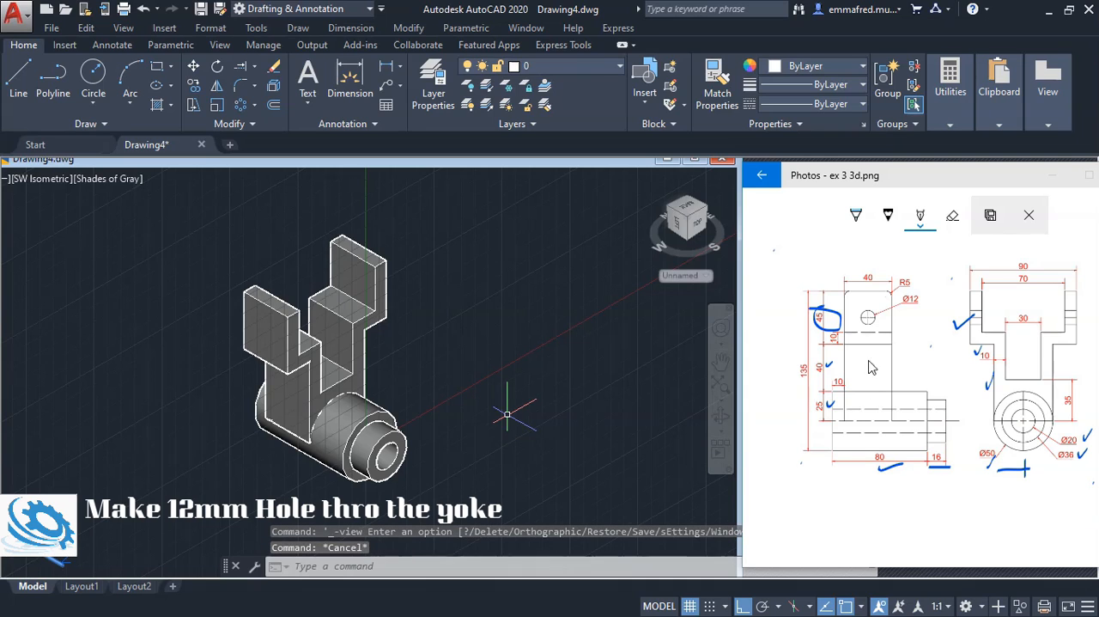
Tick off the Ø12 hole on the reference in Photos and draw a 22.5 mm guide line down the nearer yoke arm's outer face from its top-edge midpoint
click(915, 313)
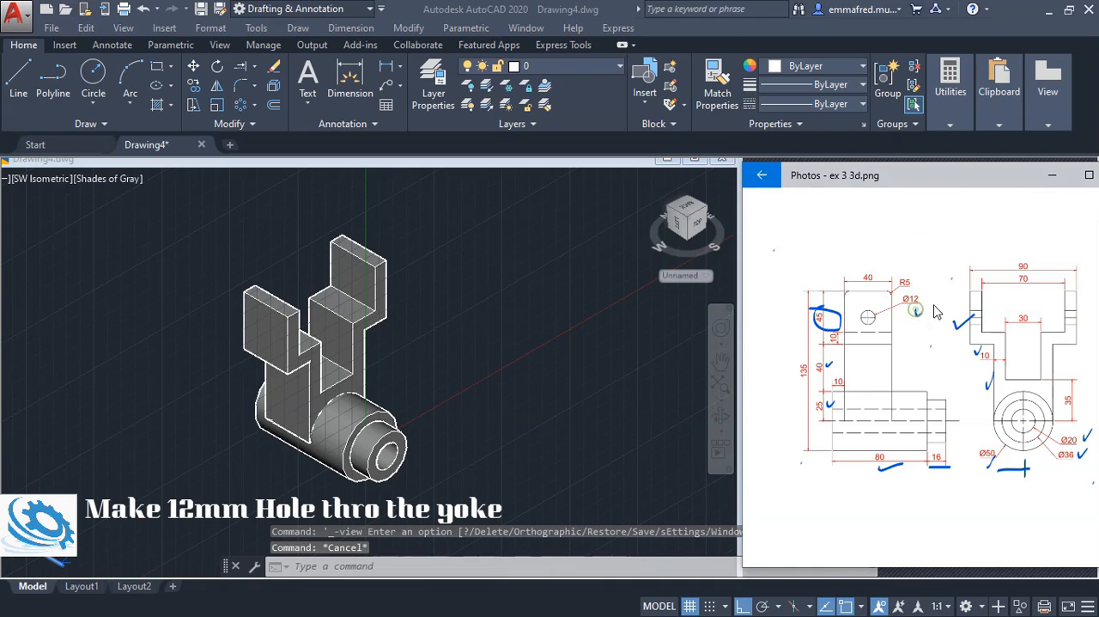
click(550, 295)
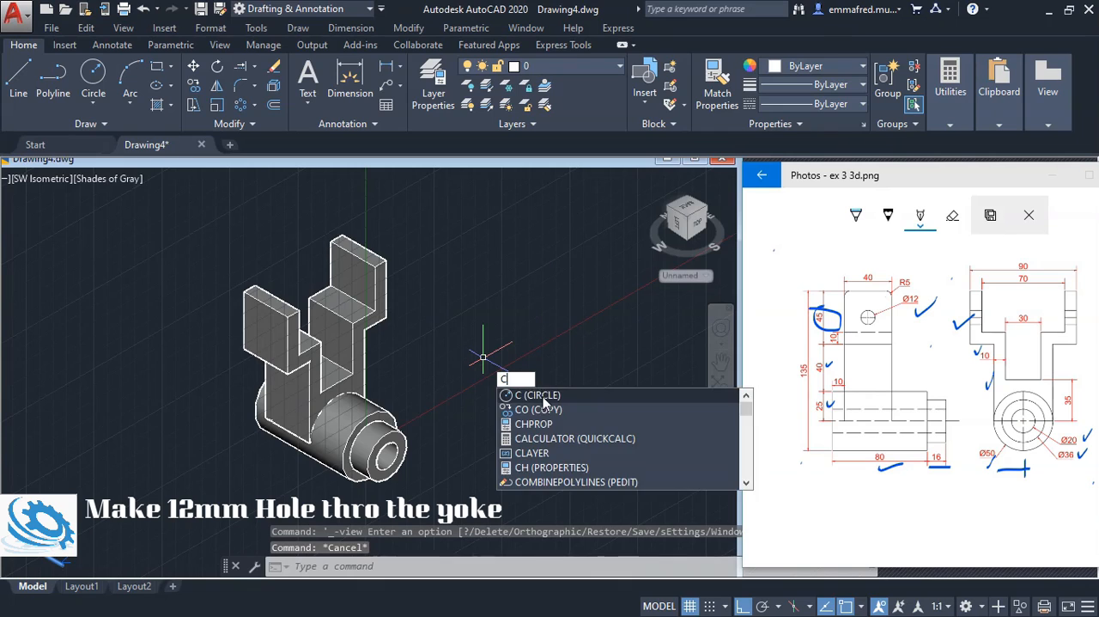
key(Return)
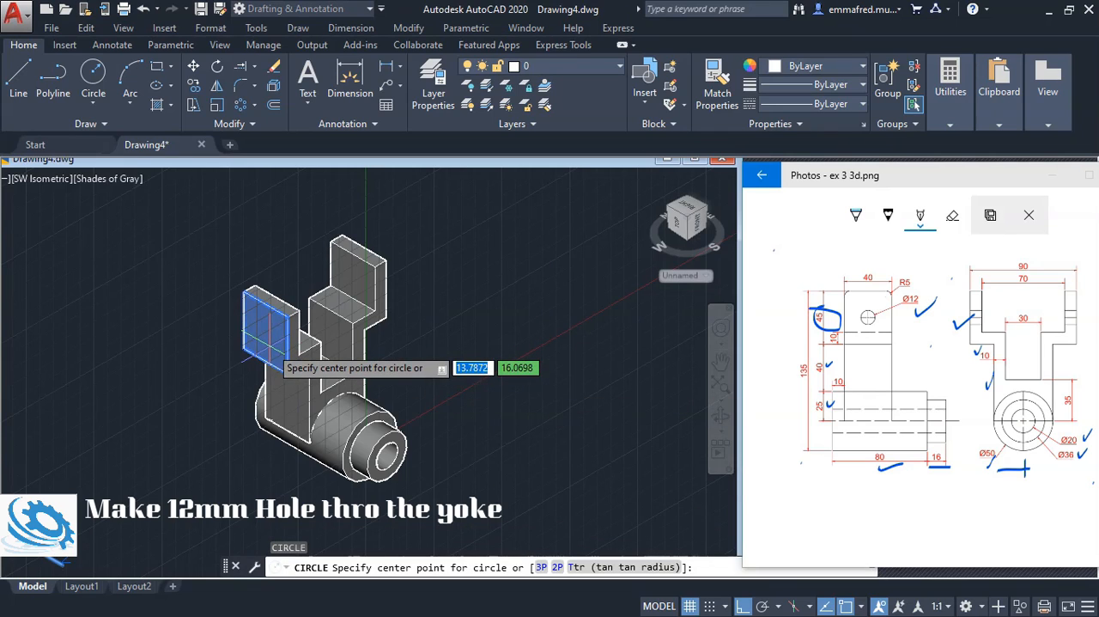
key(Escape)
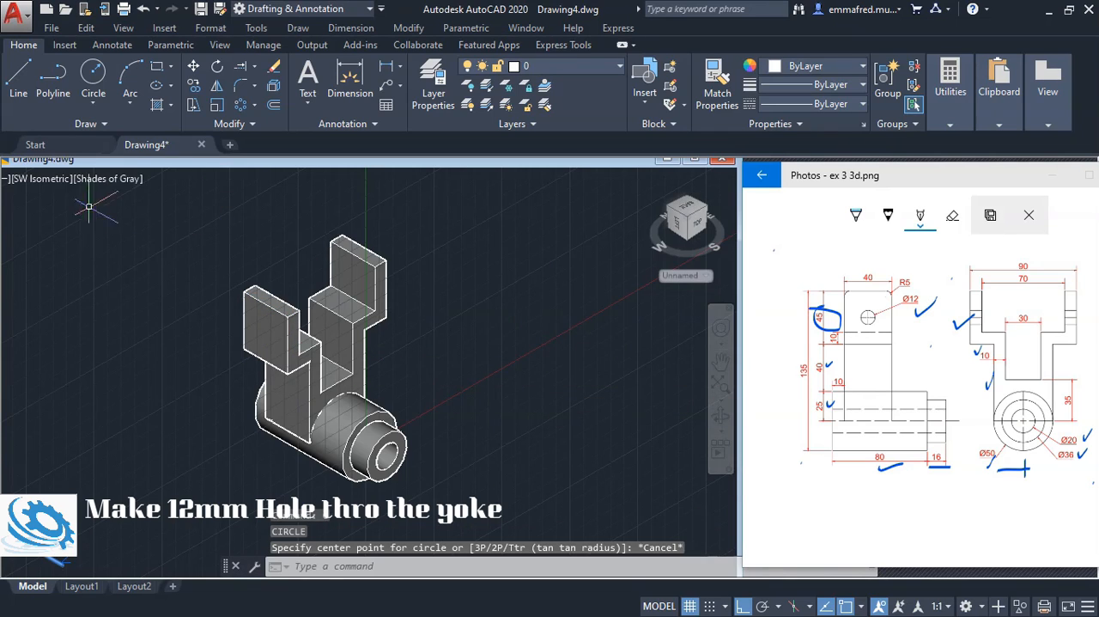
text(l)
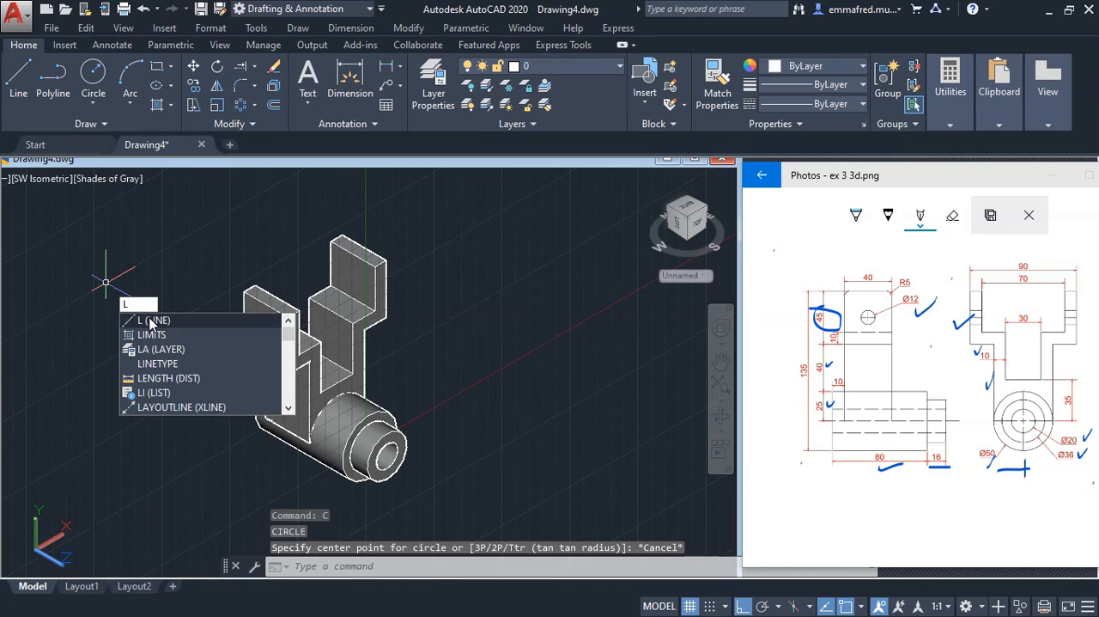
click(150, 321)
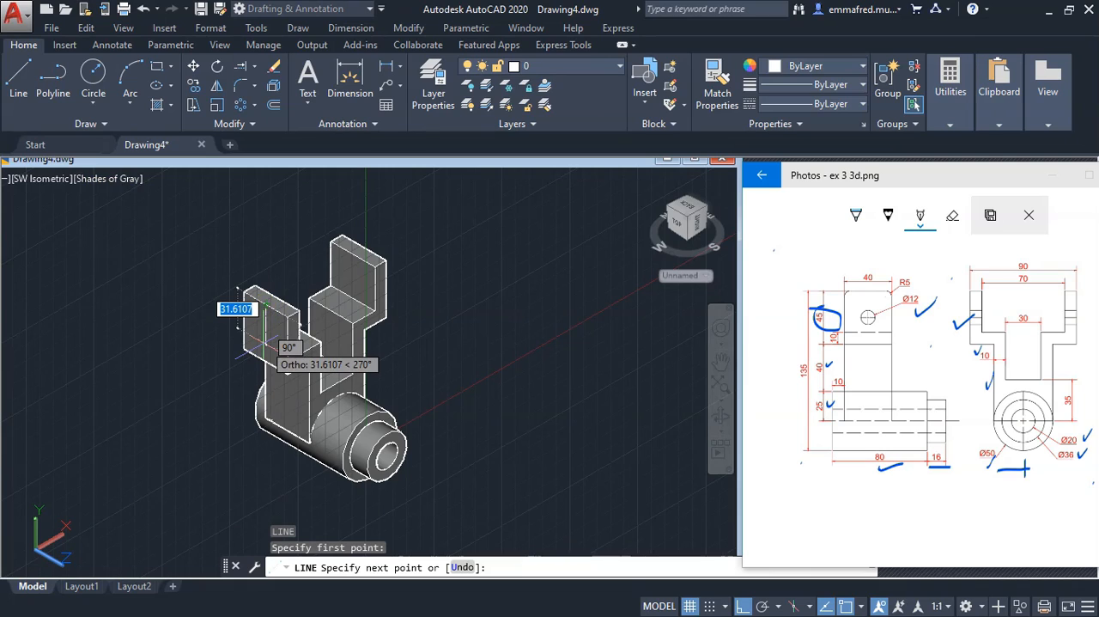
text(22.5)
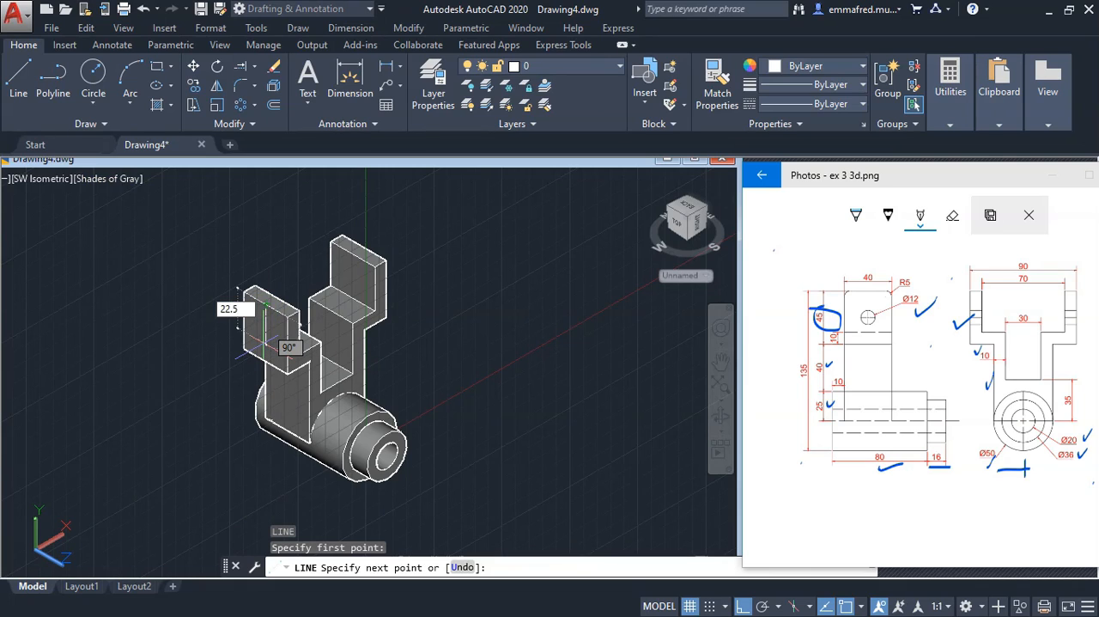
key(Return)
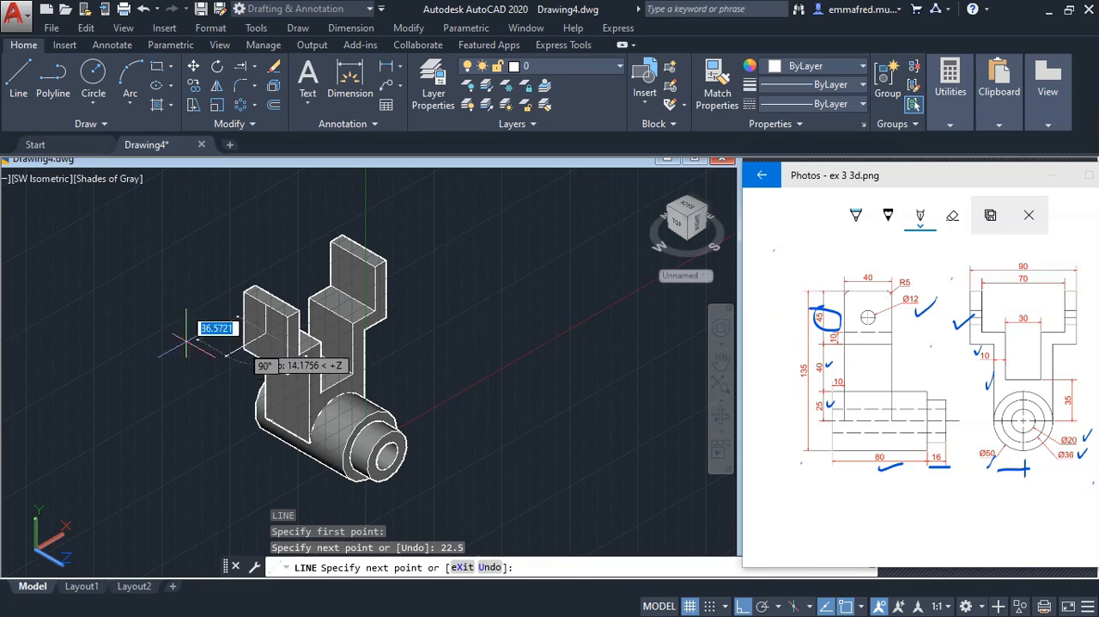
key(Escape)
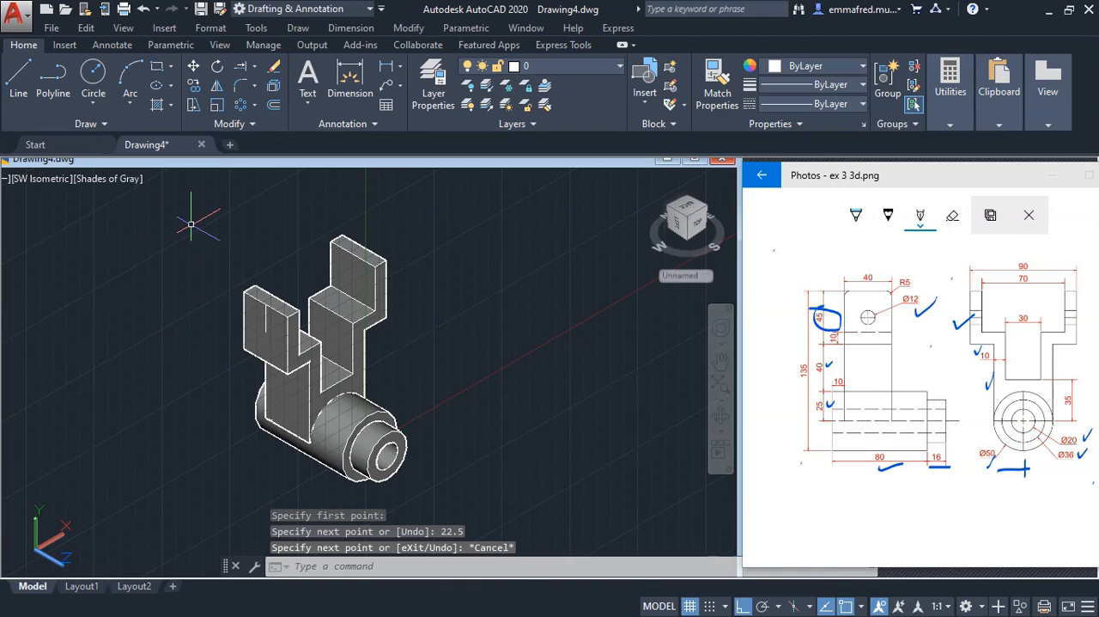
Draw a circle of radius 6 mm on the nearer arm's outer face, centred on the guide line's lower end
click(242, 265)
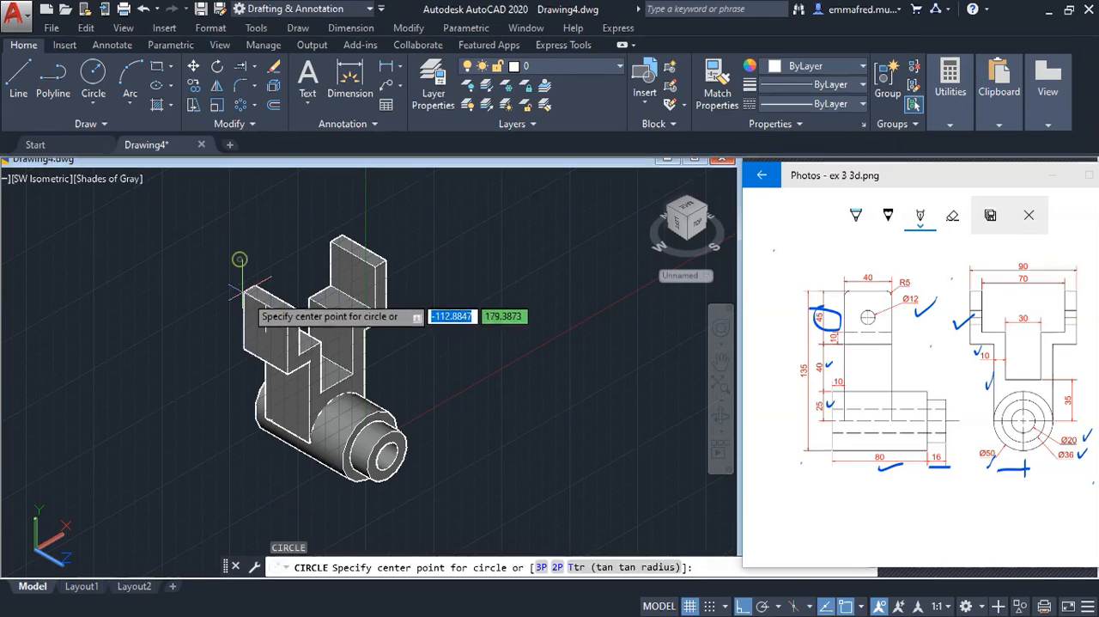
click(267, 330)
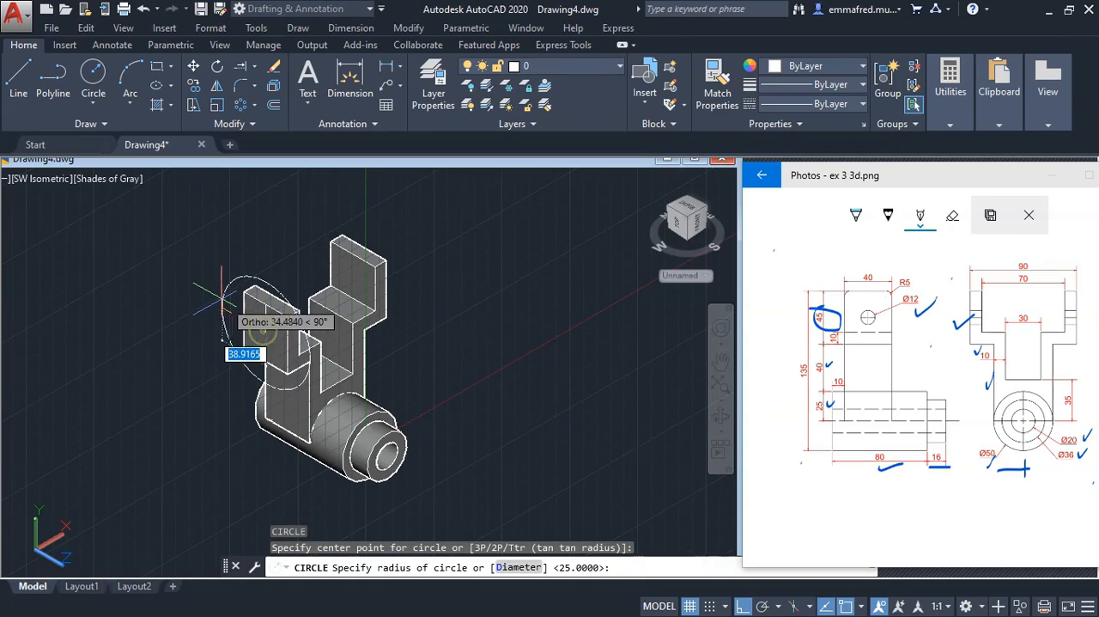
text(6)
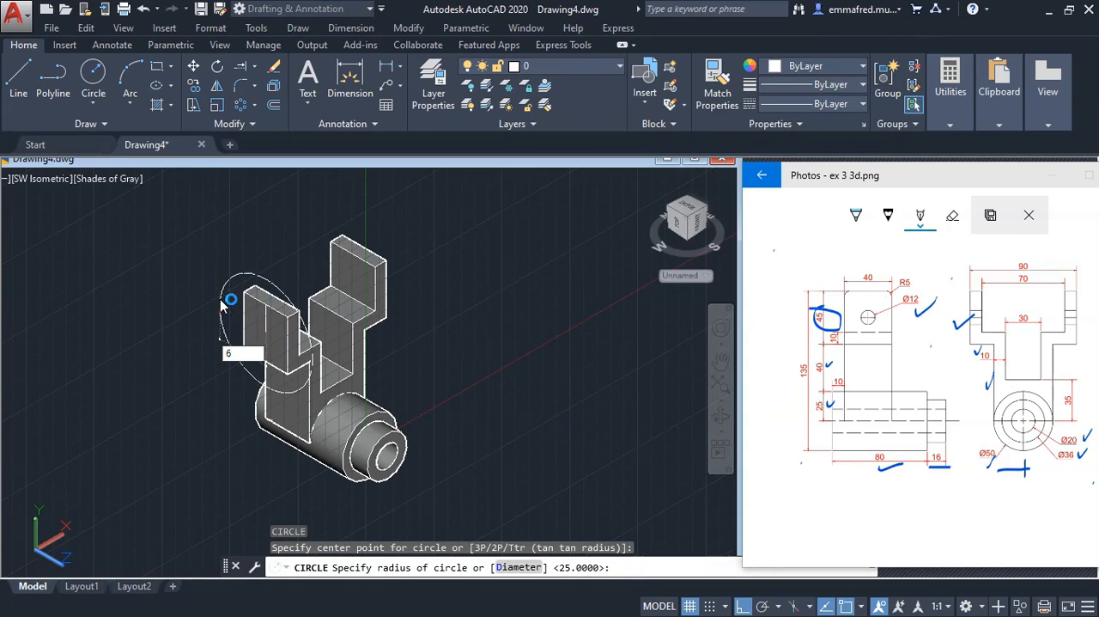
key(Return)
Presspull the circular area on the nearer yoke arm's outer face through both arms to cut the 12 mm hole
text(e)
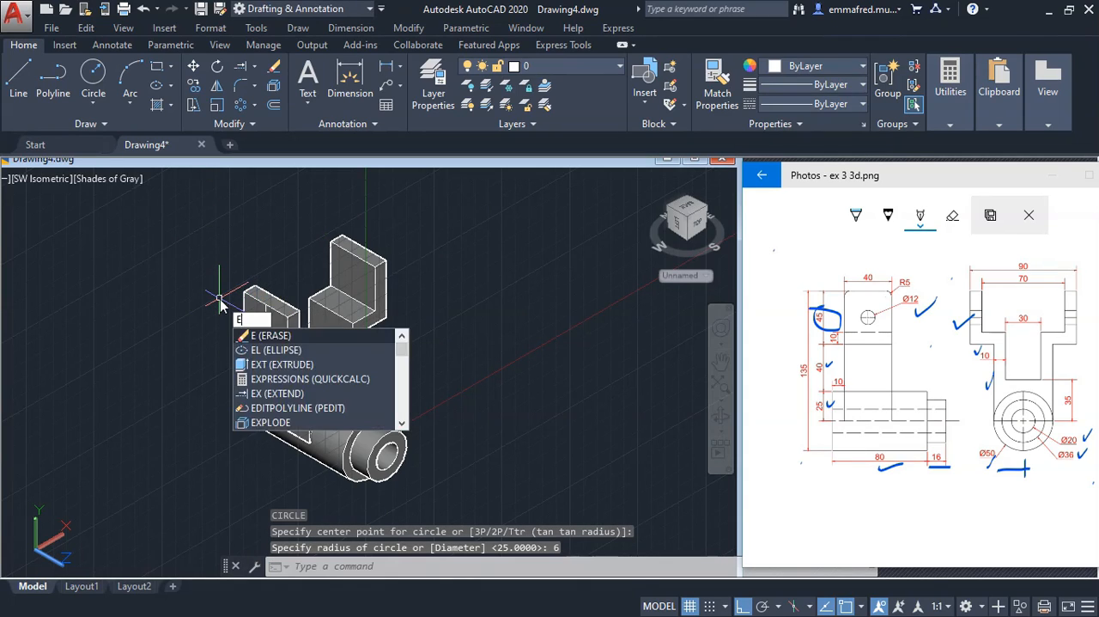
key(BackSpace)
text(PREs)
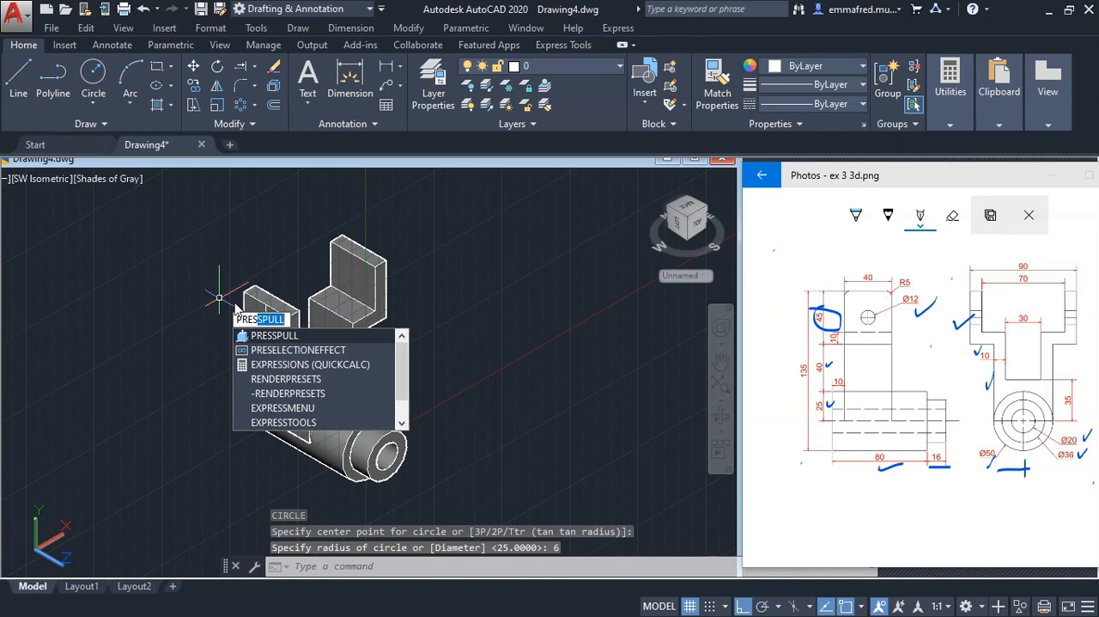
key(Return)
scroll(258, 319, up, 3)
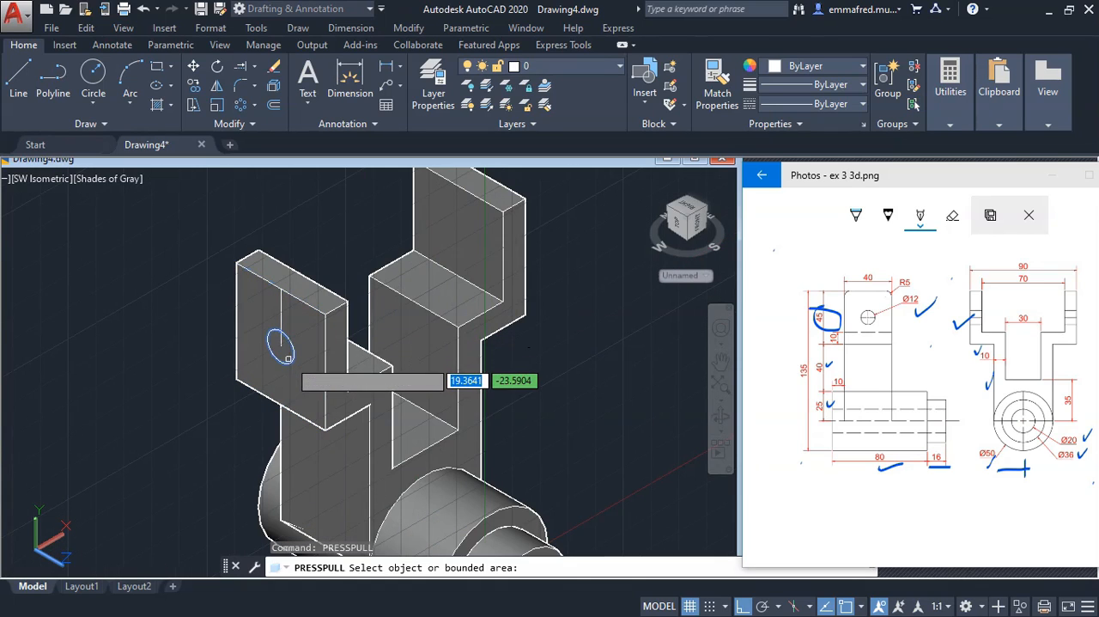
click(277, 347)
scroll(255, 370, down, 2)
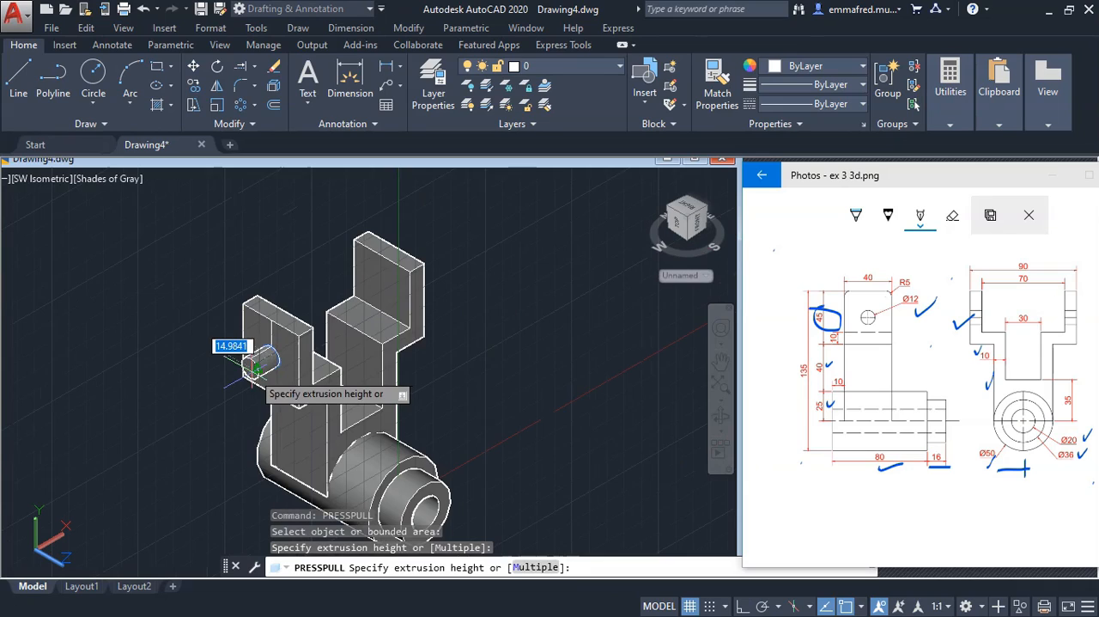
click(400, 280)
key(Return)
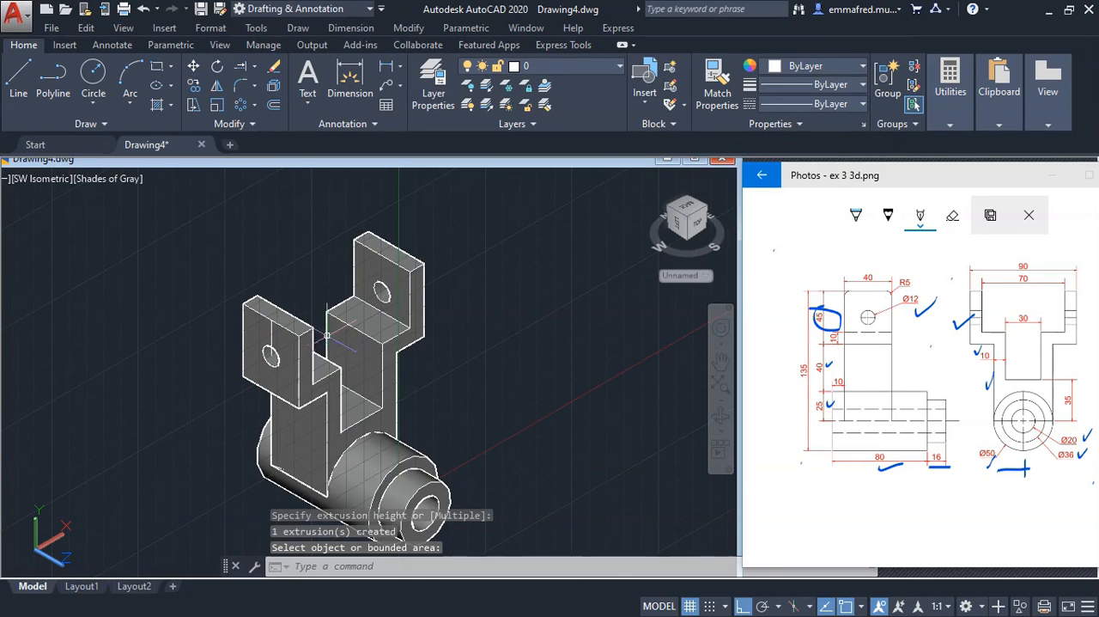
Erase the leftover circle and the vertical guide line from the nearer arm's outer face
mouse_move(200, 261)
mouse_down()
mouse_move(315, 376)
mouse_move(238, 361)
mouse_up()
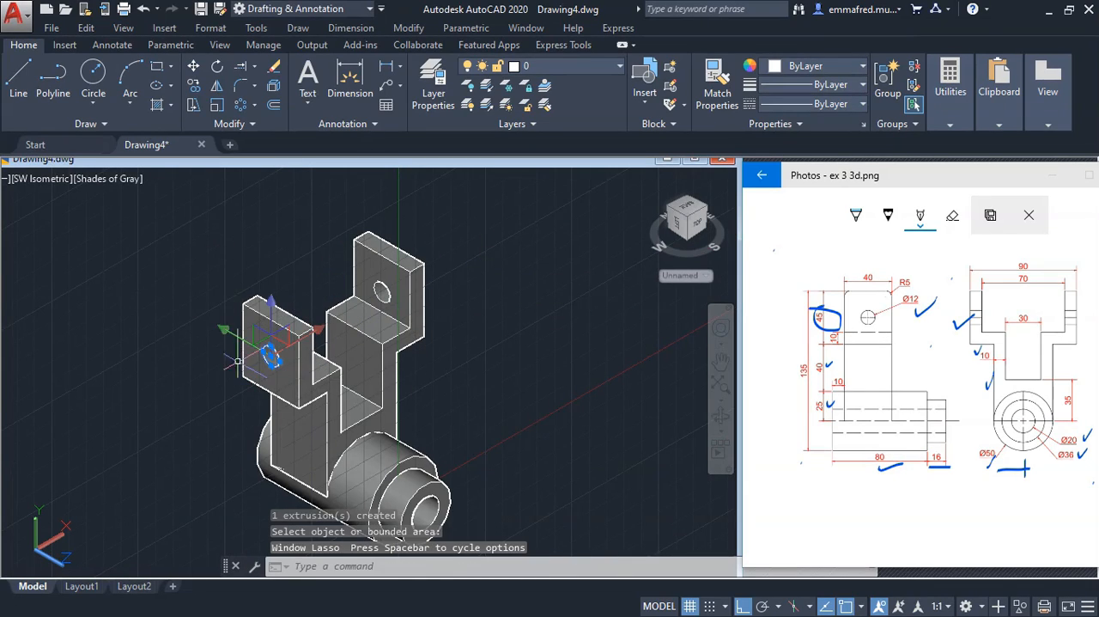
key(Delete)
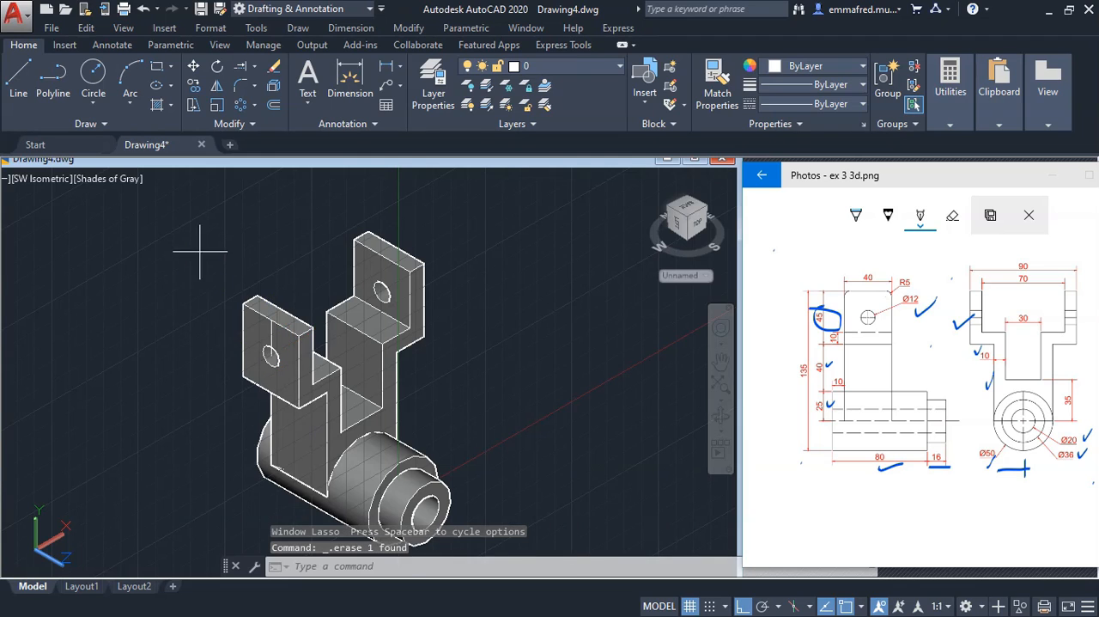
click(199, 248)
click(332, 385)
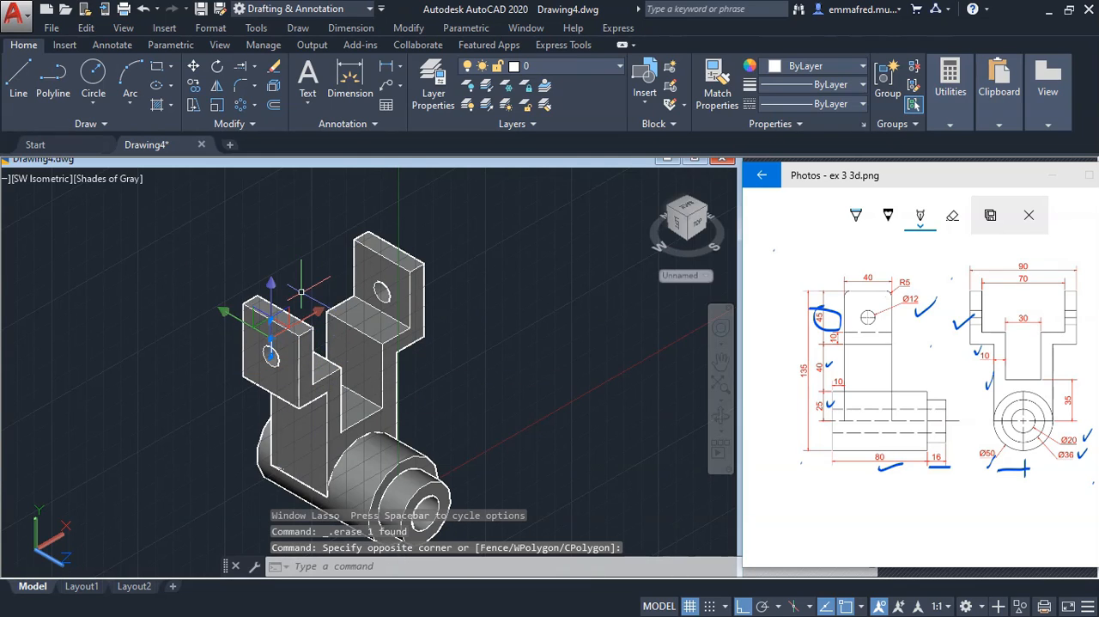
text(E)
key(Return)
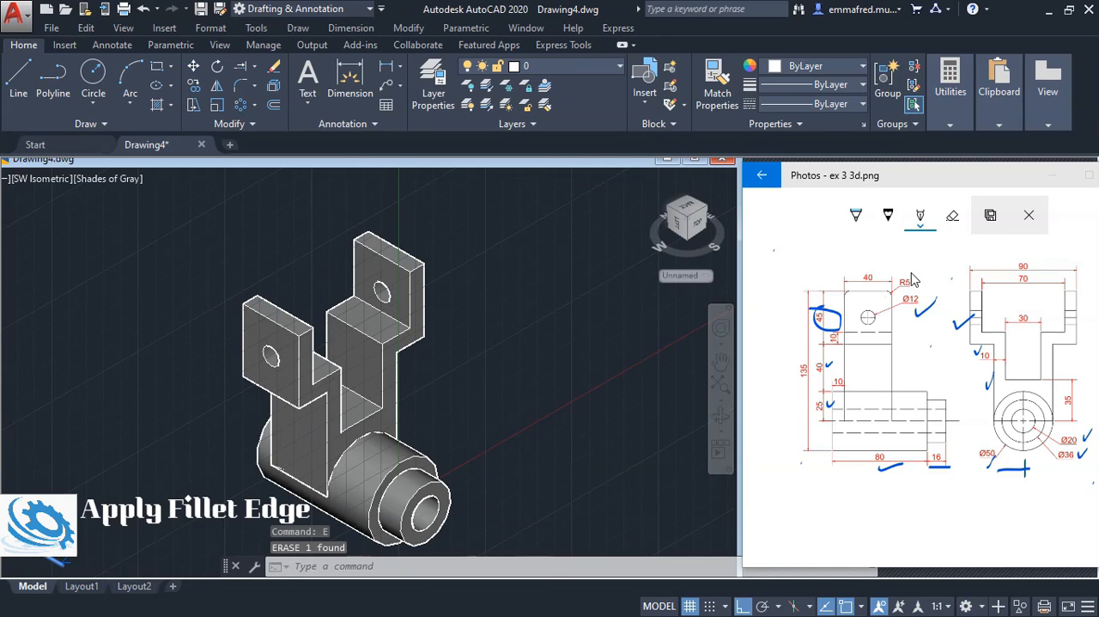
Tick off R5 on the reference in Photos and fillet the four short top edges of the yoke arms with a 5 mm radius
drag(913, 273, 922, 283)
click(514, 291)
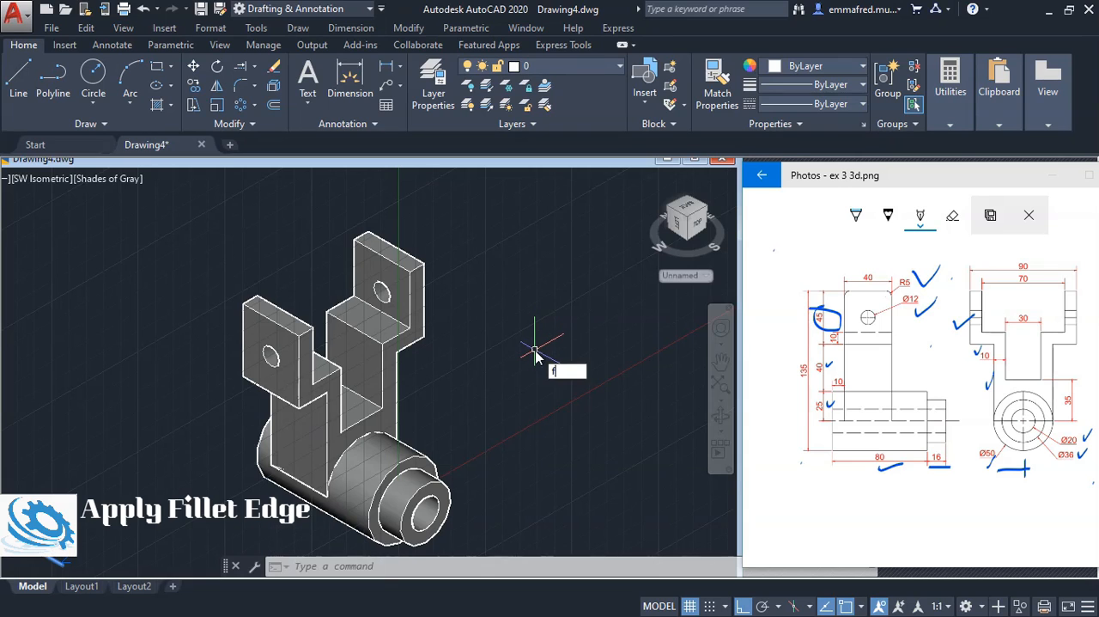
text(f)
key(Return)
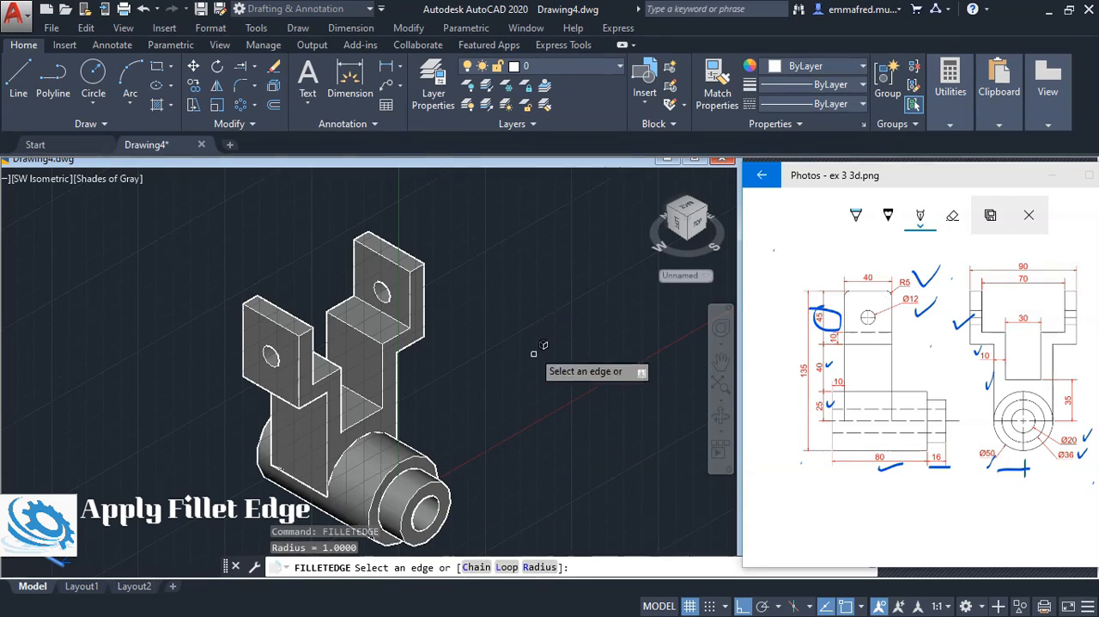
scroll(424, 263, up, 2)
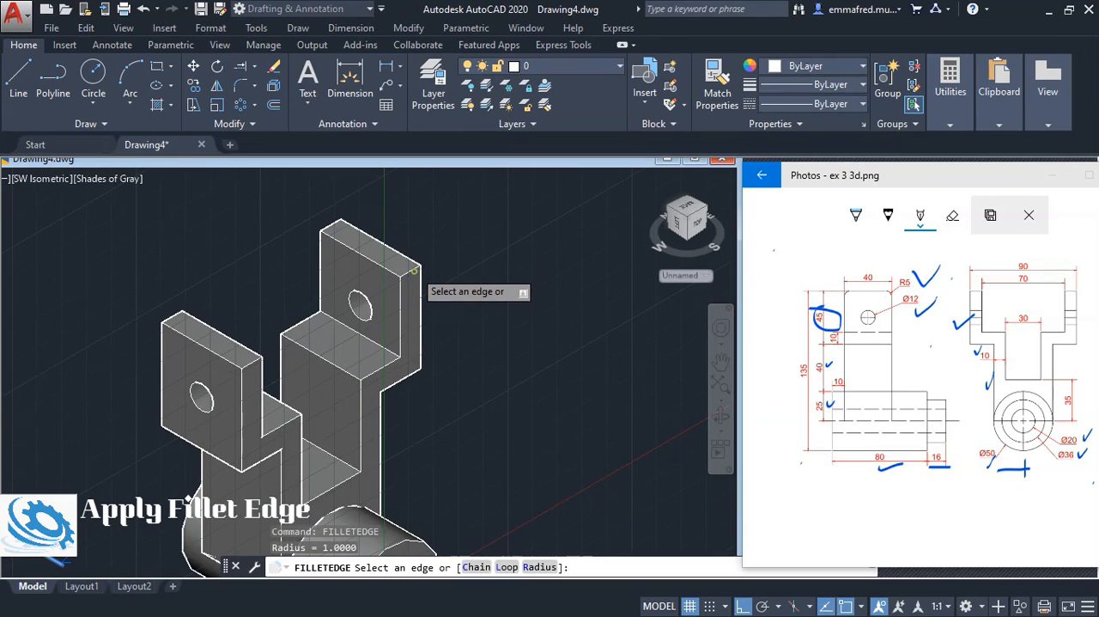
click(414, 271)
click(332, 224)
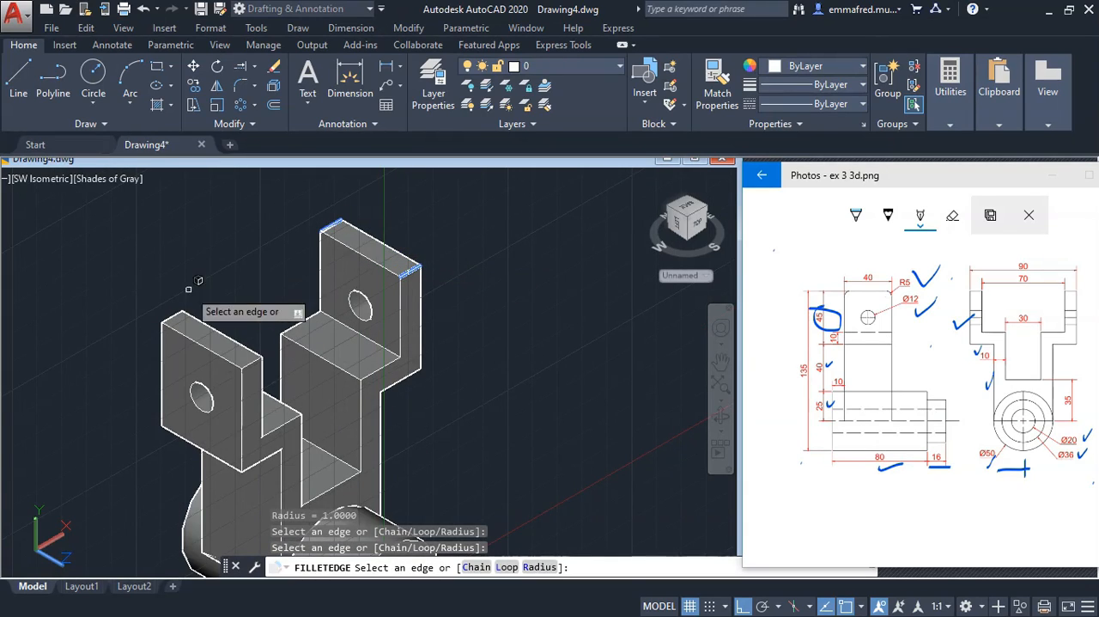
click(179, 306)
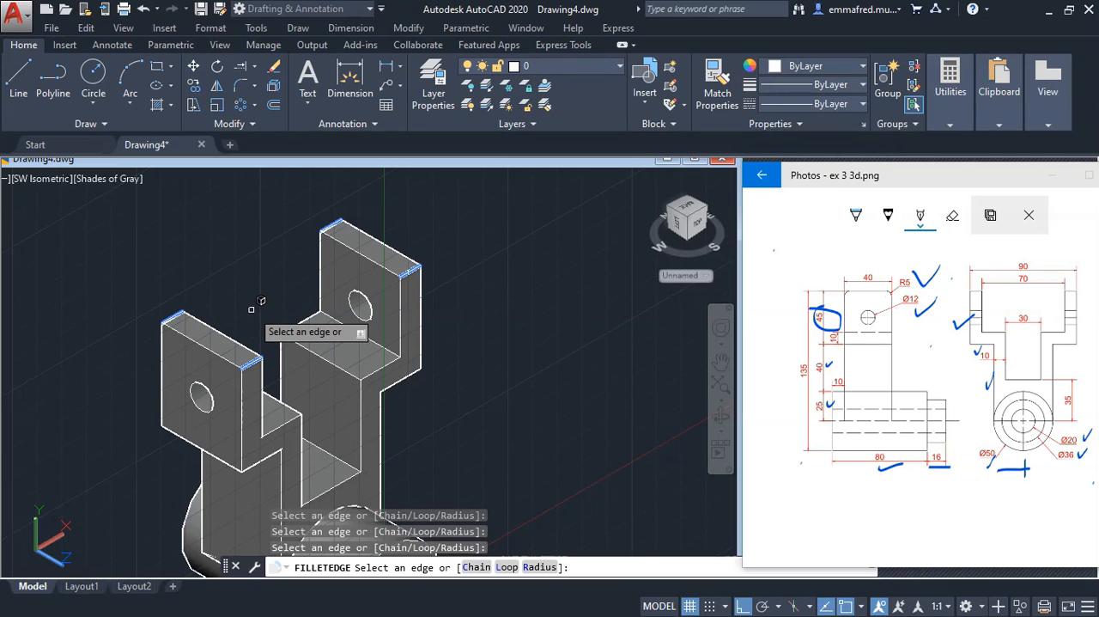
key(Return)
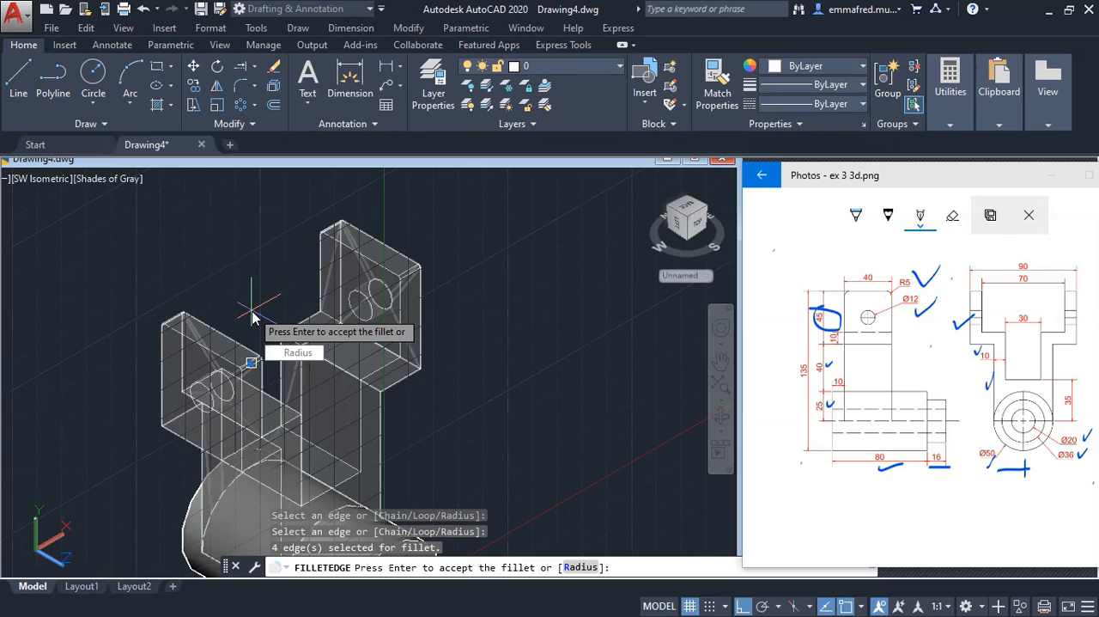
click(294, 352)
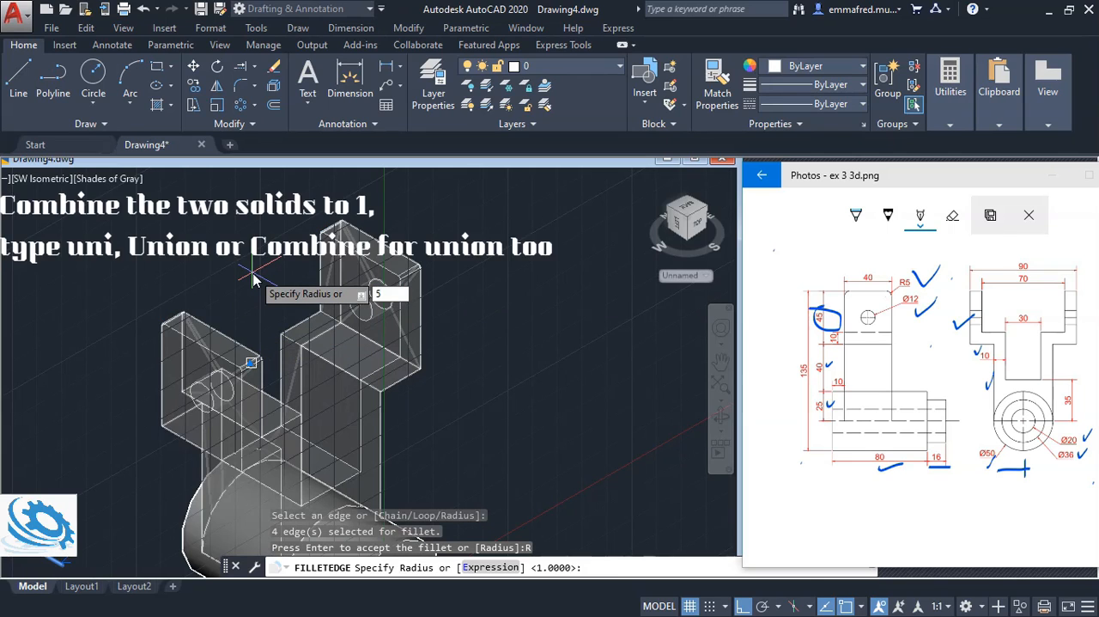
text(5)
key(Return)
key(Return)
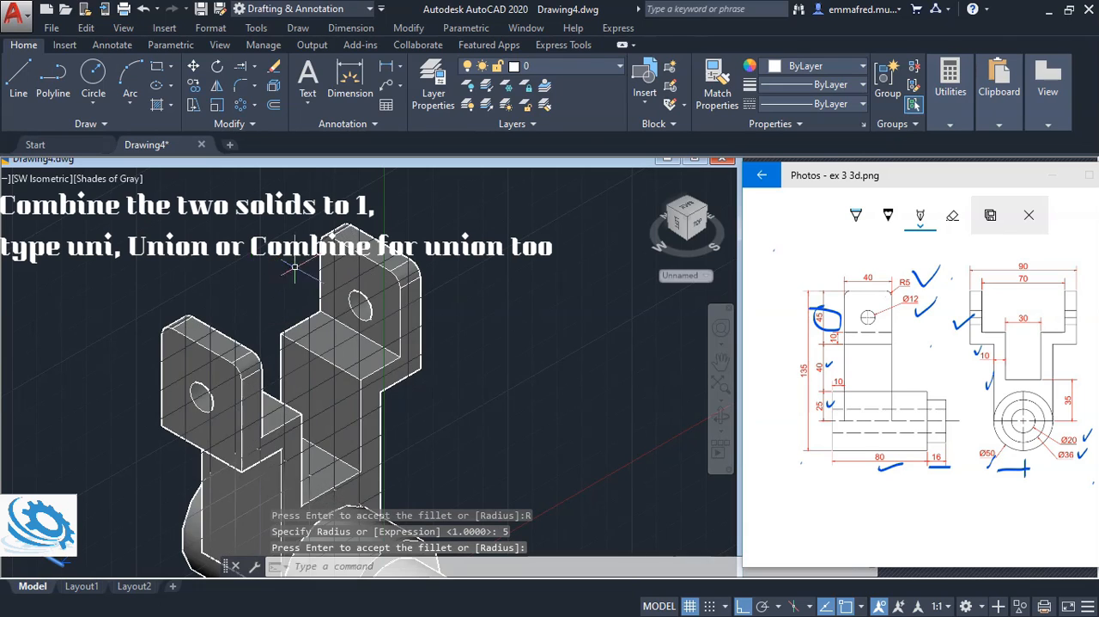
Union the yoke and the stepped cylinder into one solid
scroll(410, 355, up, 2)
scroll(410, 356, down, 3)
click(395, 425)
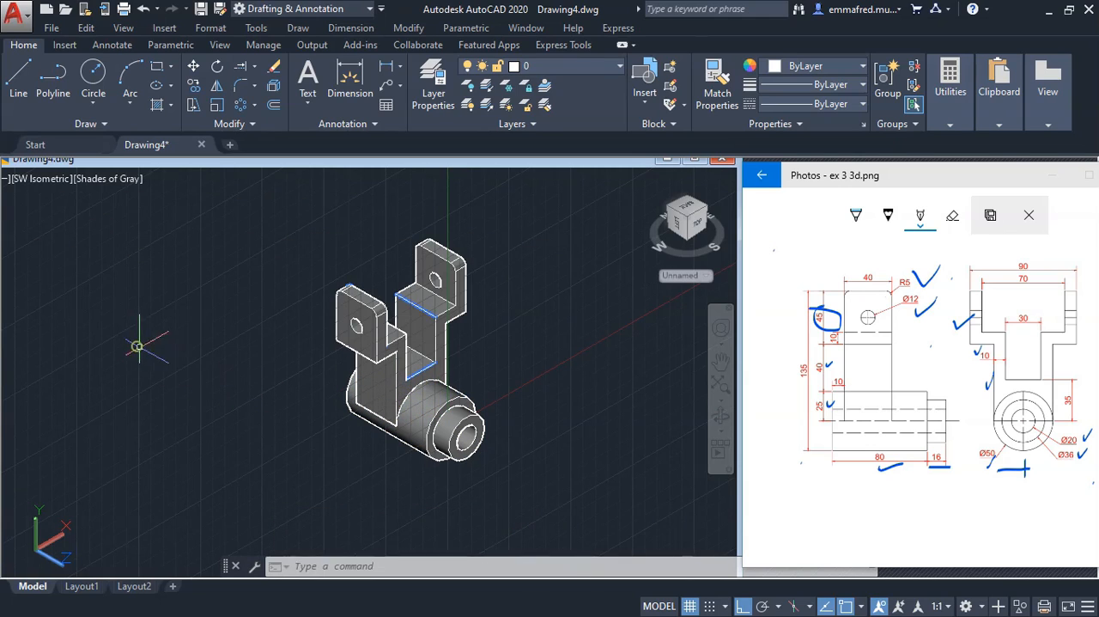
click(200, 397)
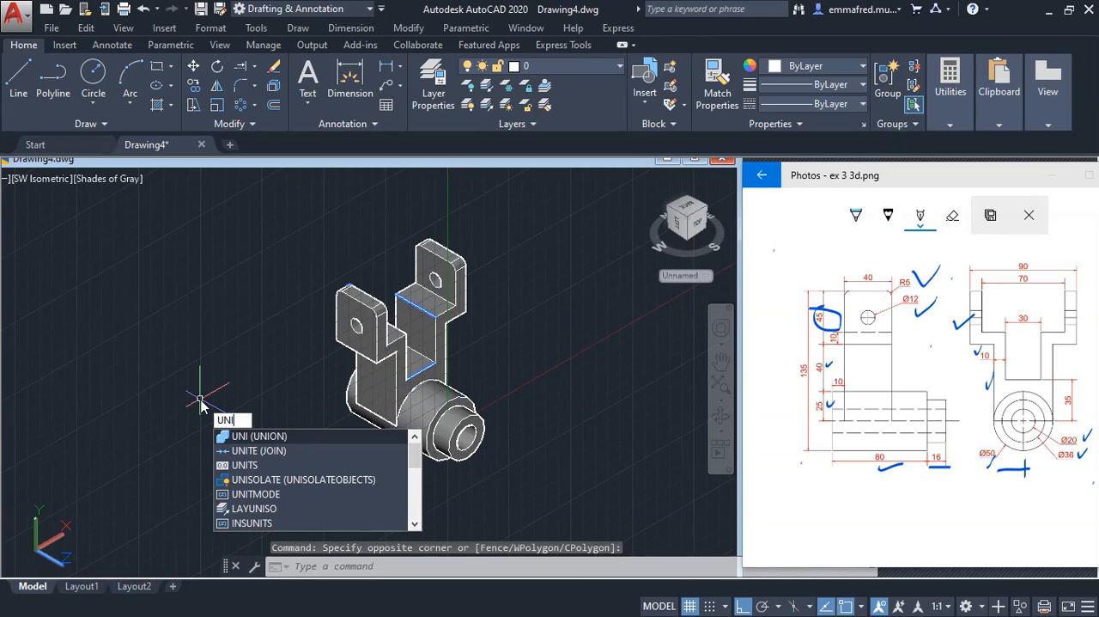
key(Return)
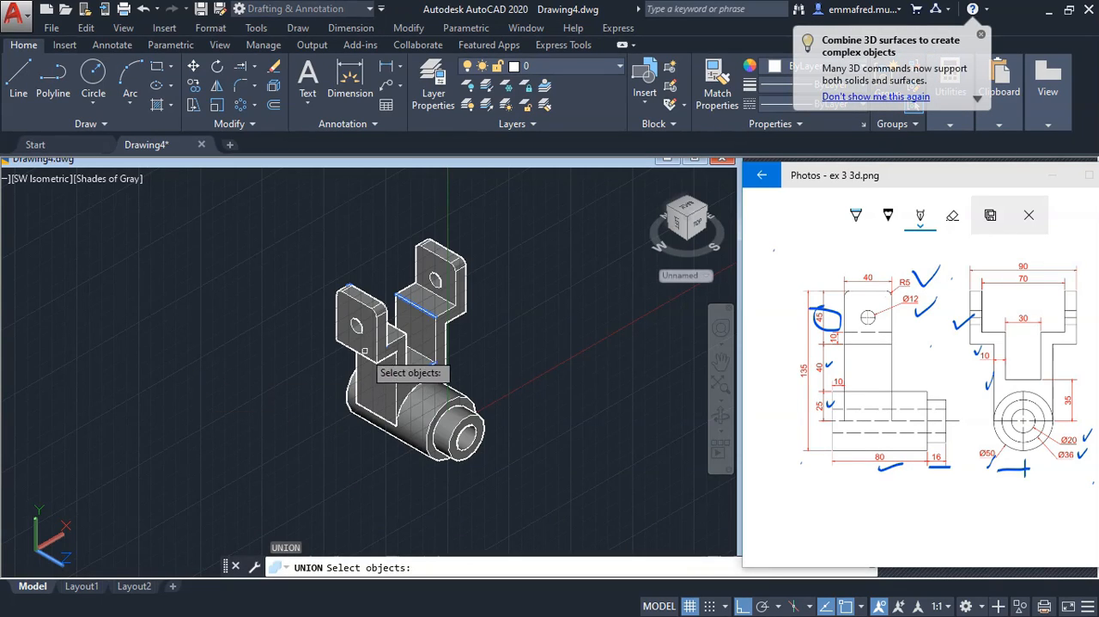
click(372, 347)
click(436, 414)
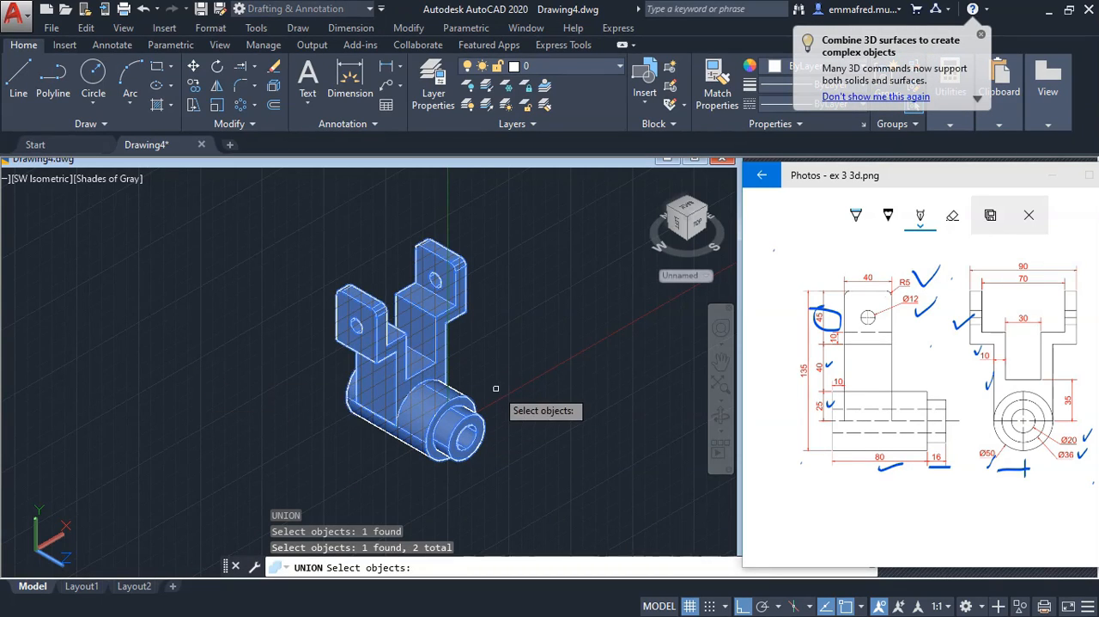
key(Return)
Examine the combined bracket up close and from the stepped end of the cylinder
scroll(495, 389, up, 2)
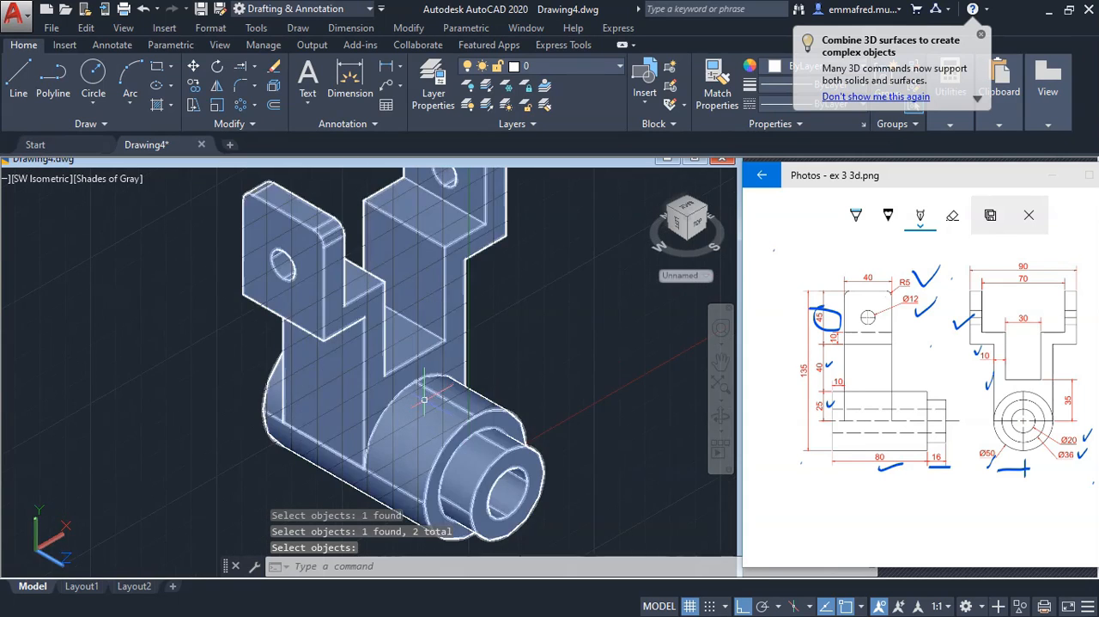
scroll(398, 395, down, 3)
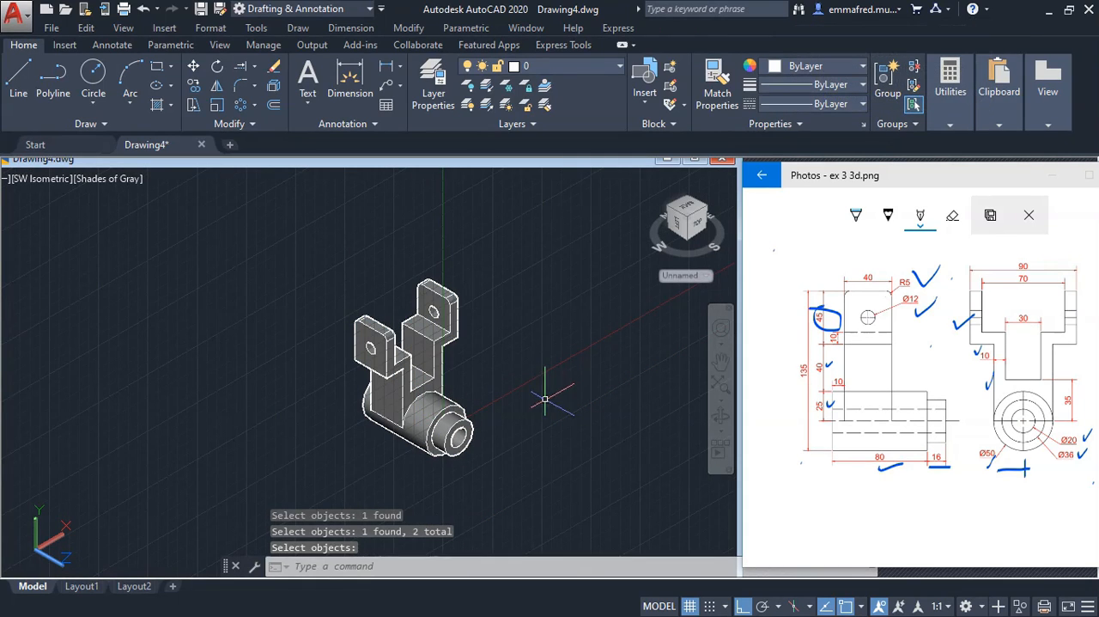
click(718, 416)
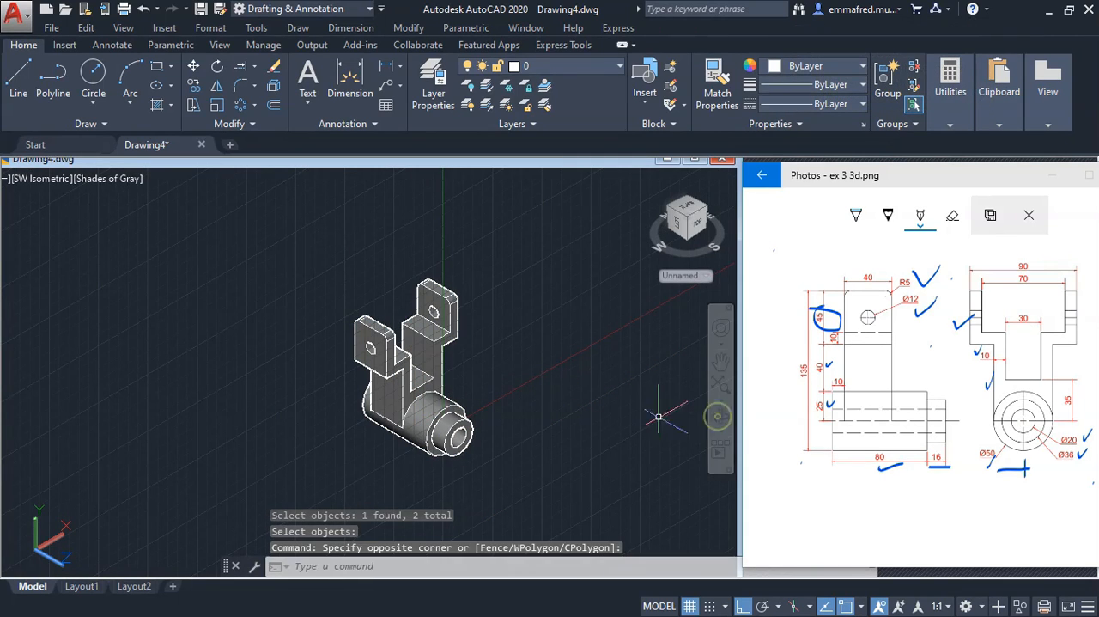
click(719, 415)
drag(552, 417, 311, 318)
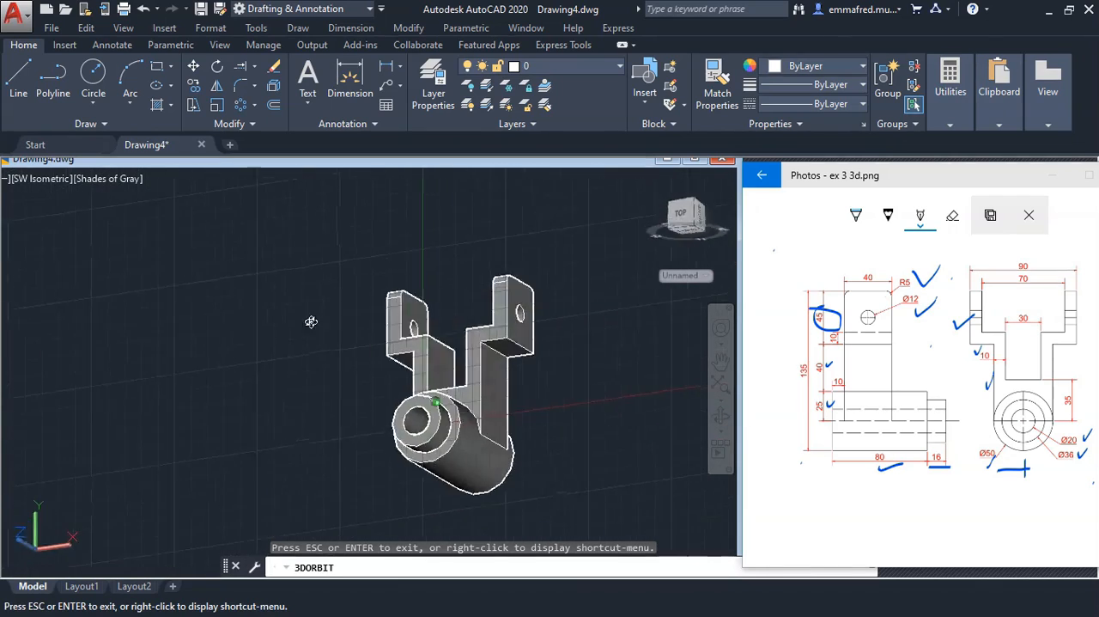